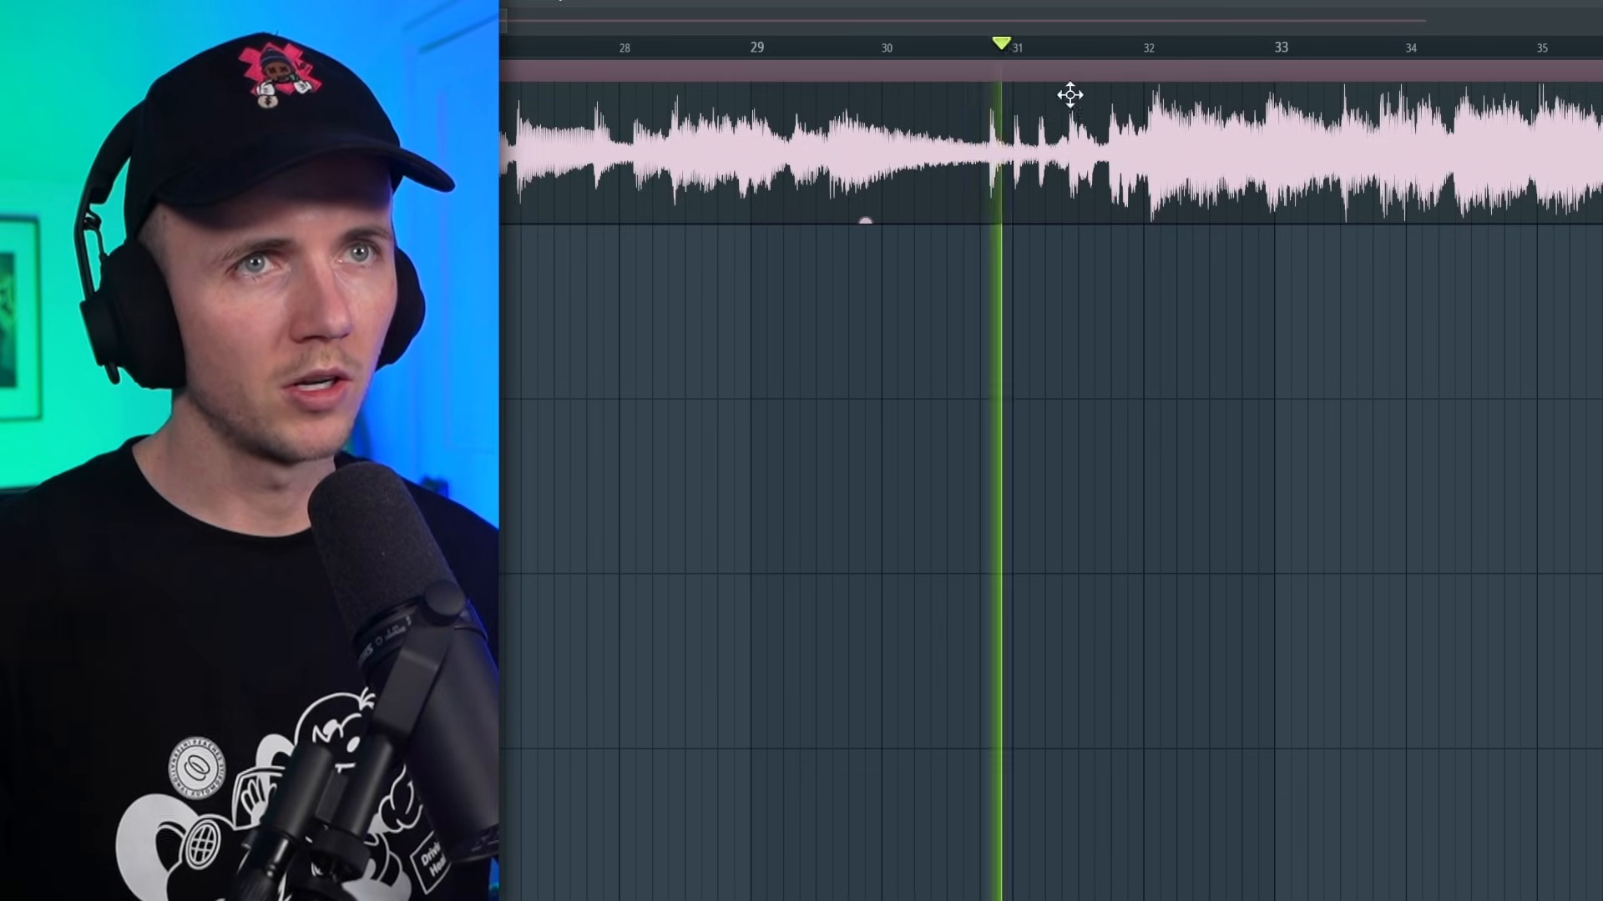
Examine the Track 1 sample's waveform, place the playhead at the transient between bars 5 and 6, and audition it from there.
scroll(1234, 241, "up", 10)
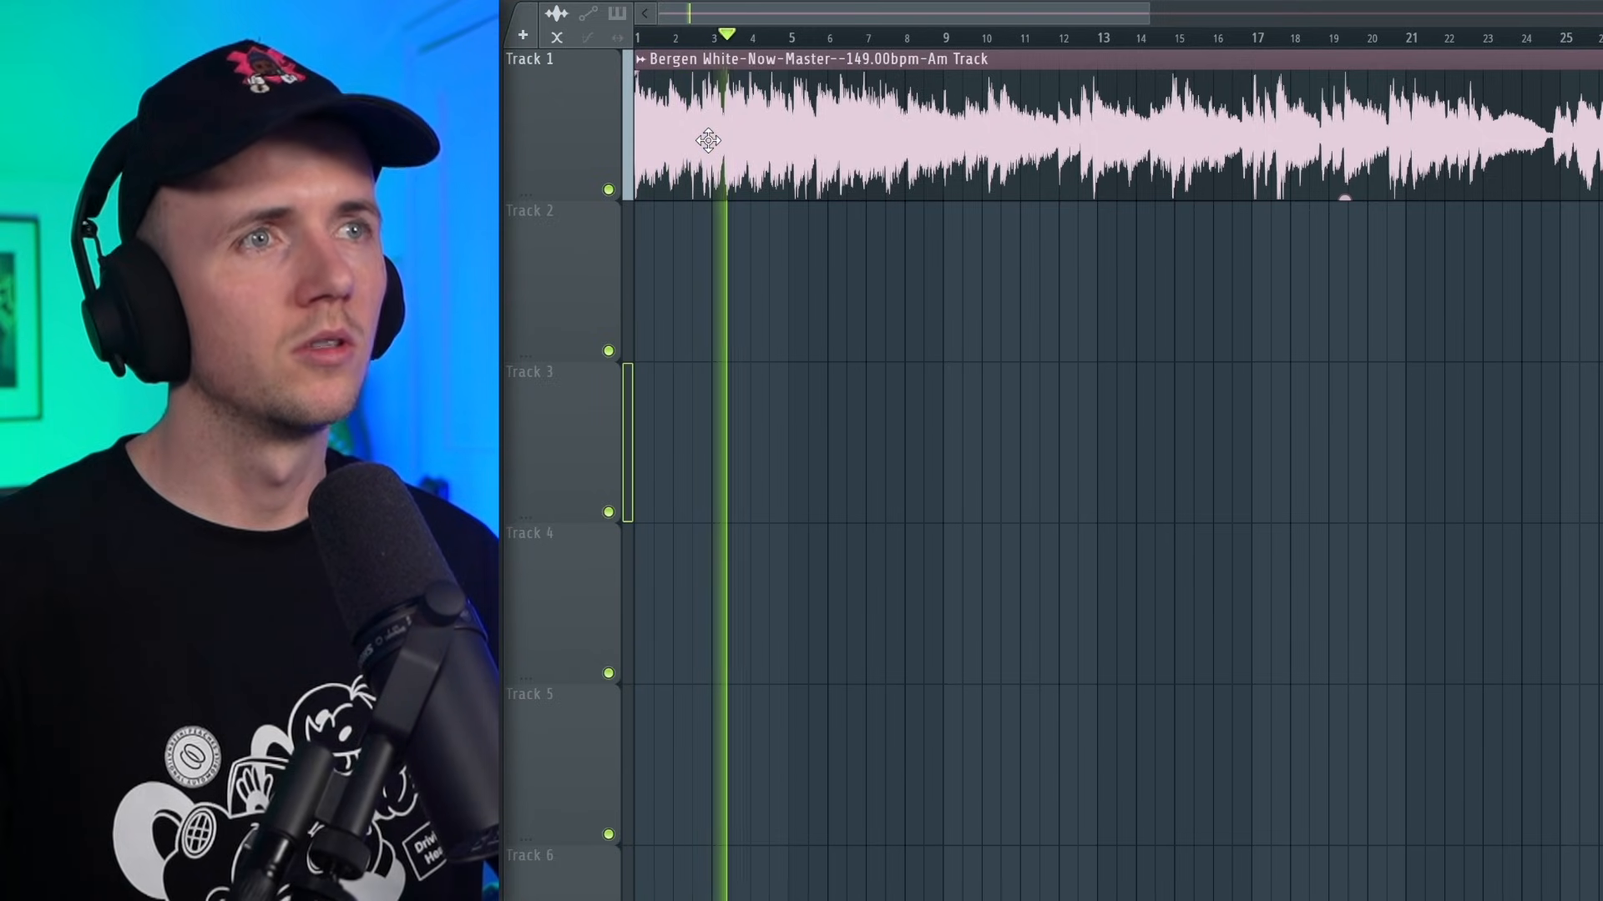
scroll(785, 155, "up", 12)
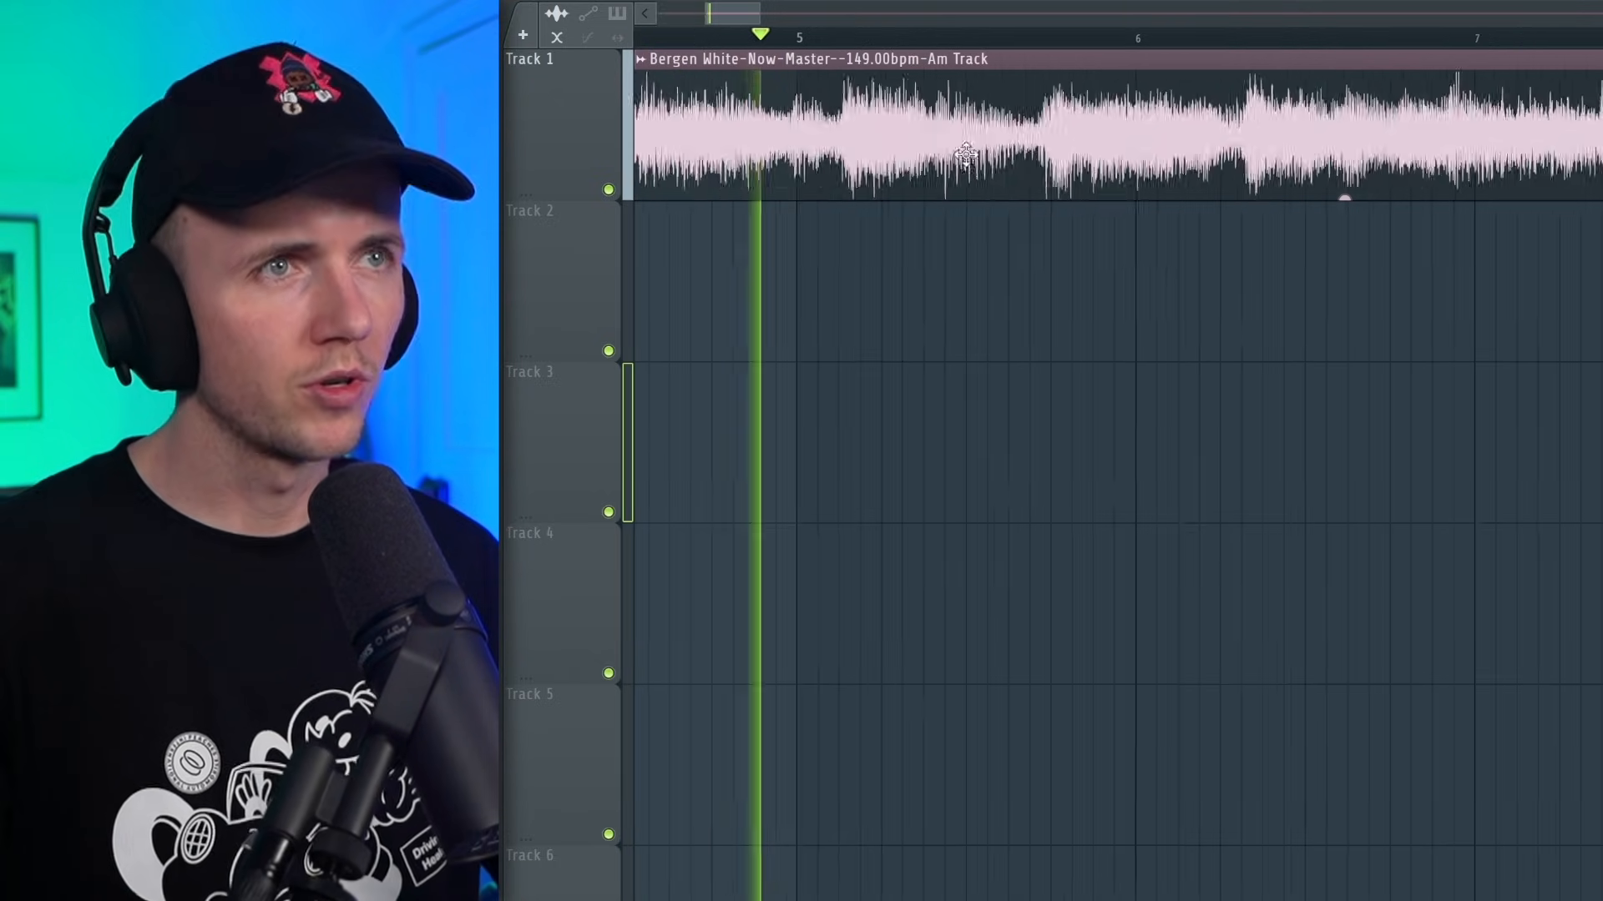
left_click(1193, 36)
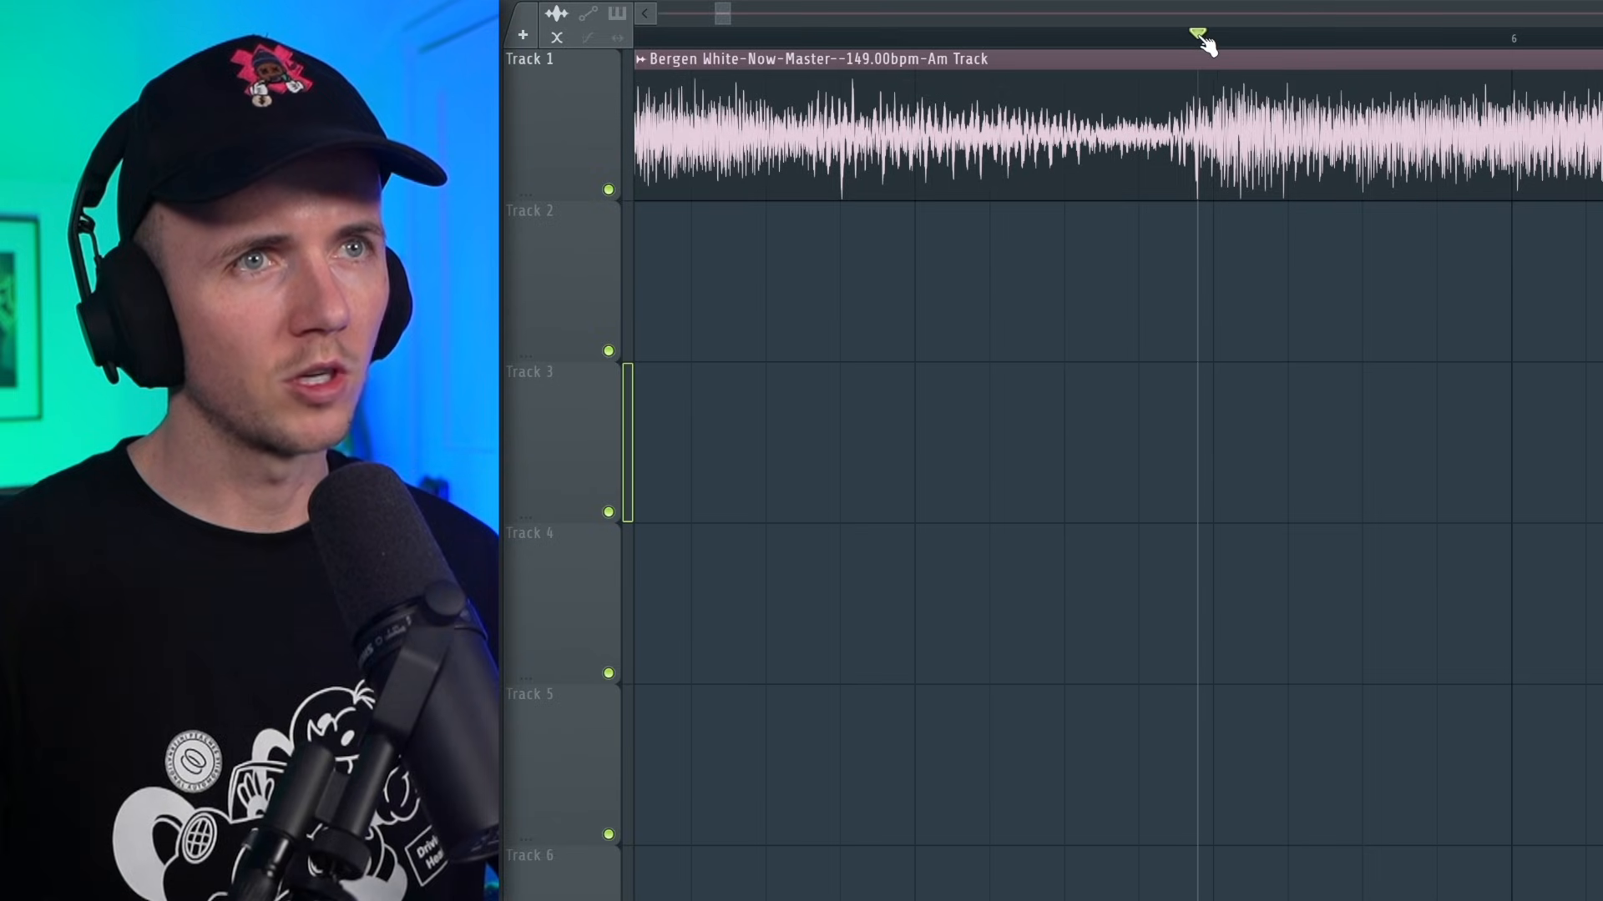
key("space")
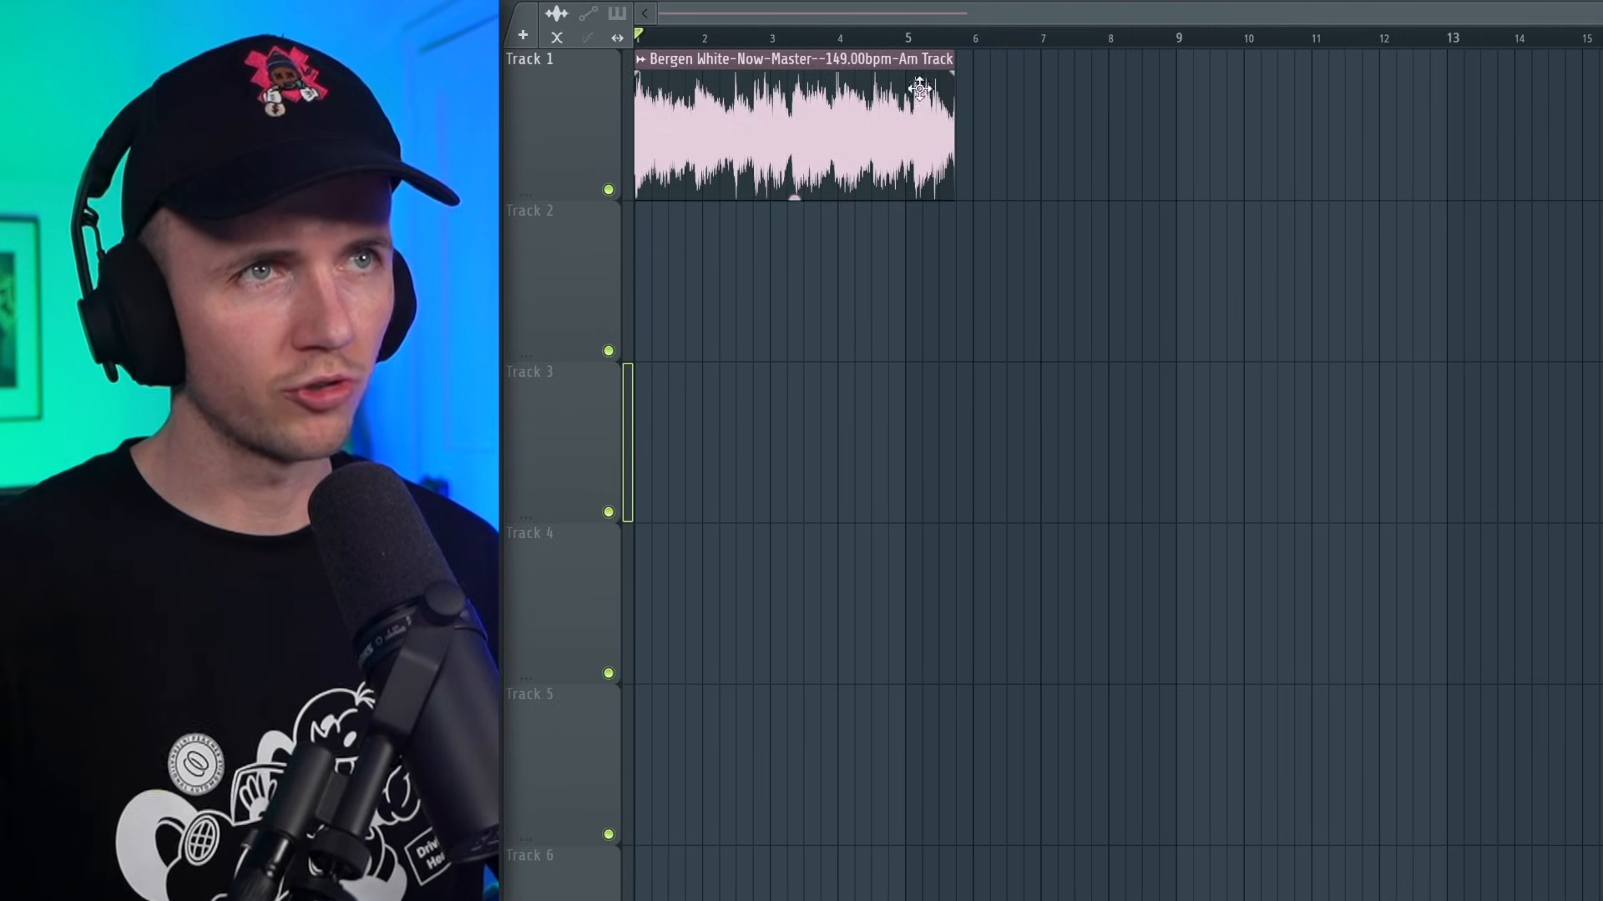
scroll(908, 67, "up", 6)
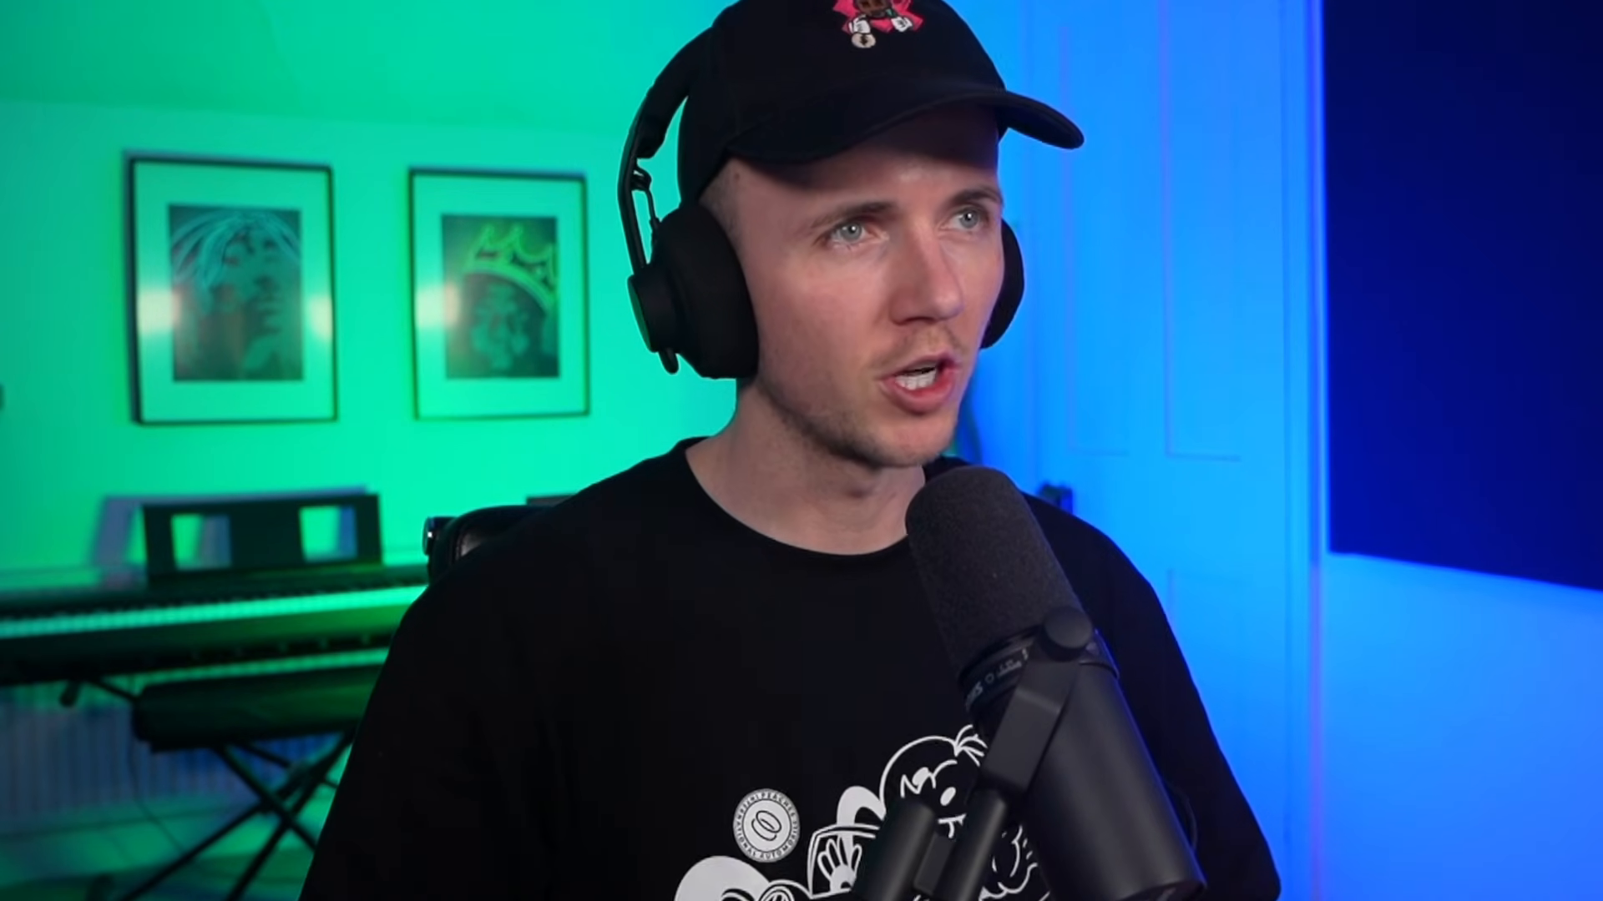
Audition the sample copy on Track 2, shift it so its transient lands on bar 9, and move the playhead before bar 8.
left_click(1204, 171)
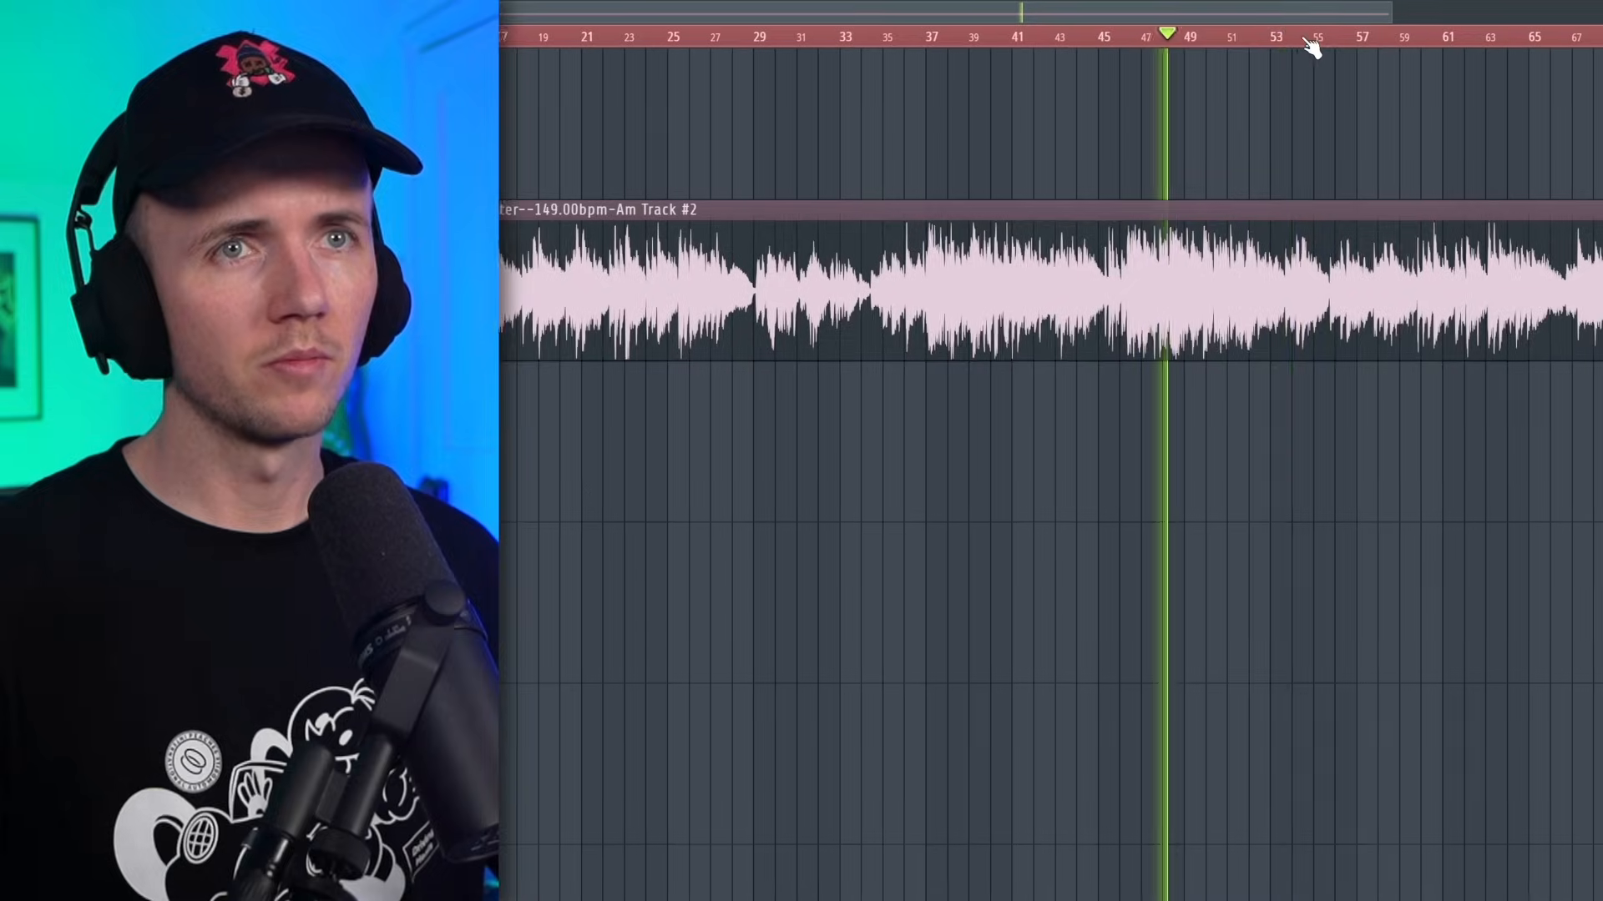
left_click(1290, 38)
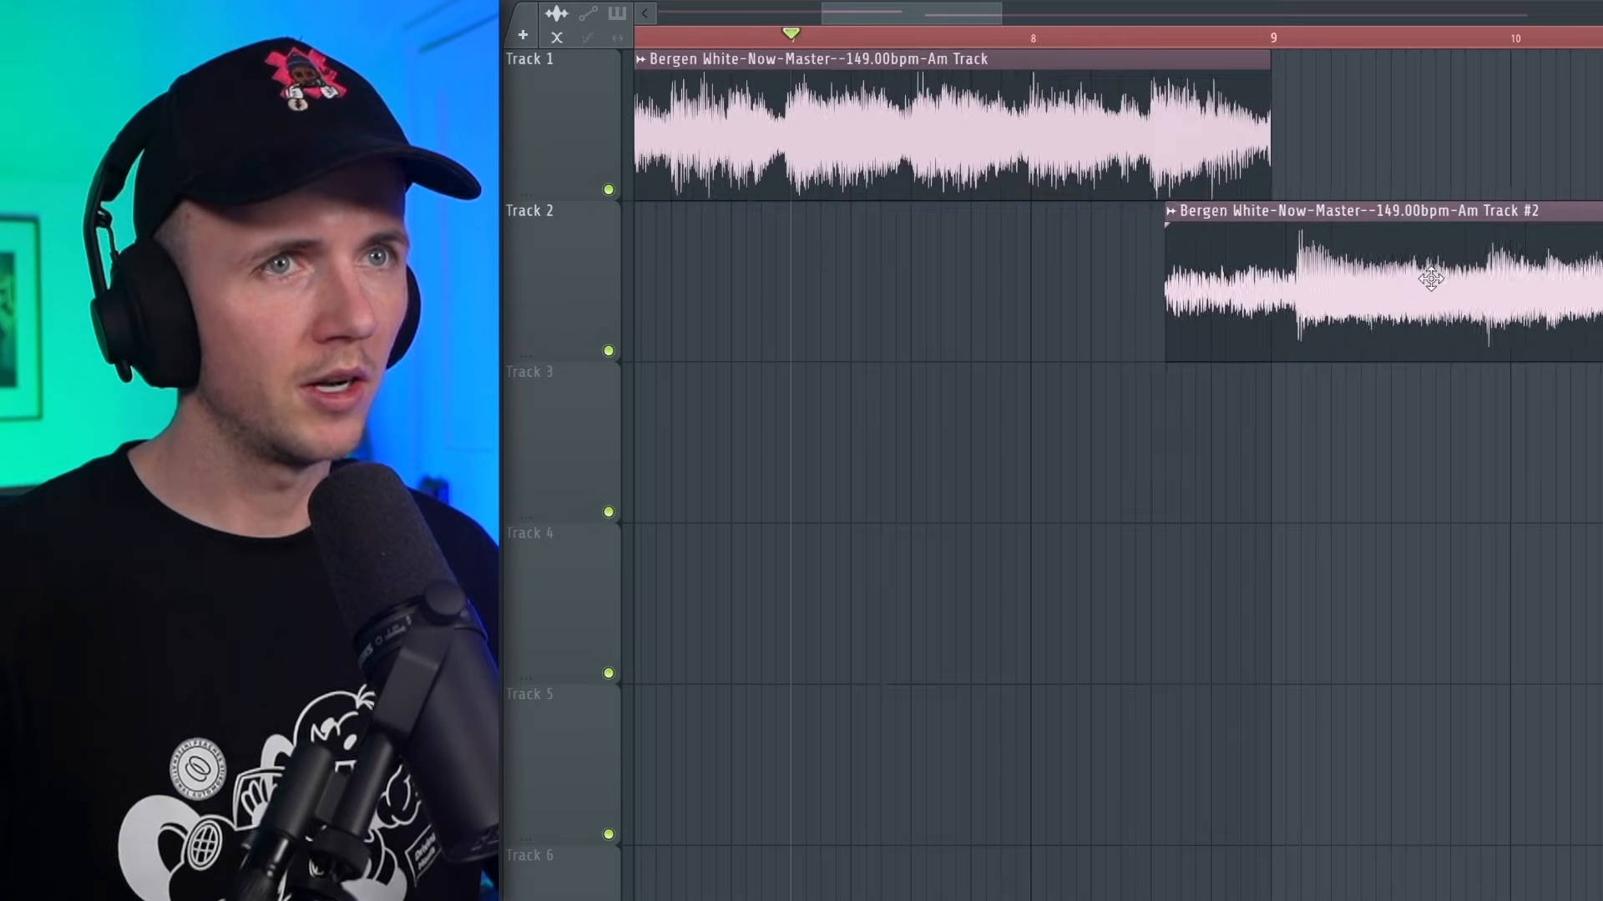
left_click_drag(1394, 240, 1202, 240)
left_click(814, 40)
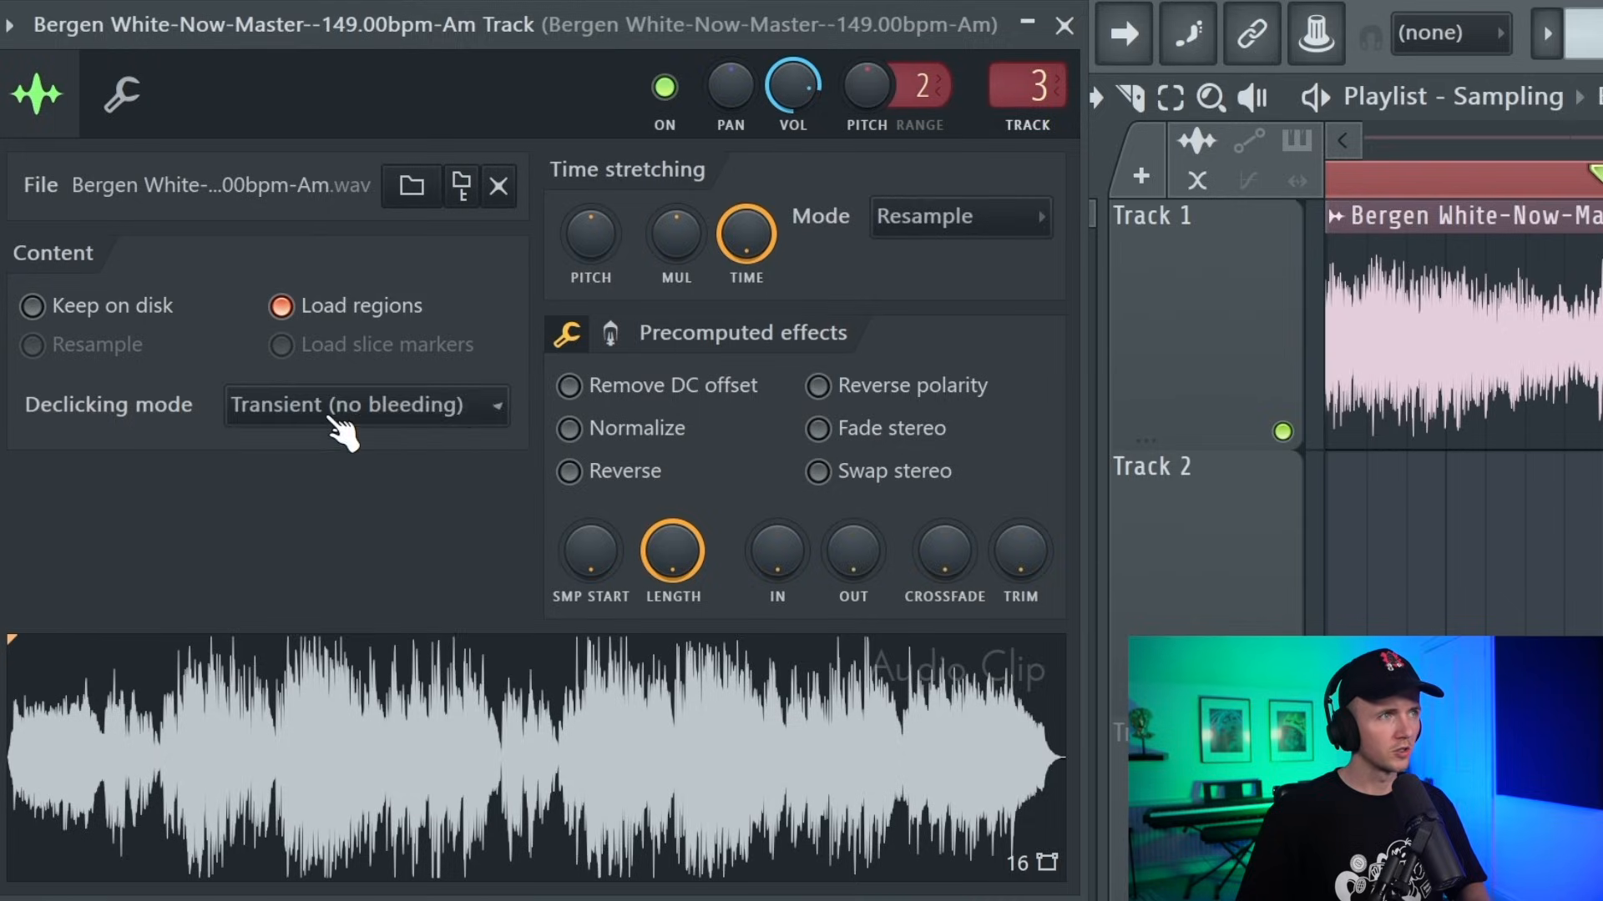
Set the declicking mode to Generic (bleeding) for both sample channels.
left_click(338, 418)
left_click(349, 555)
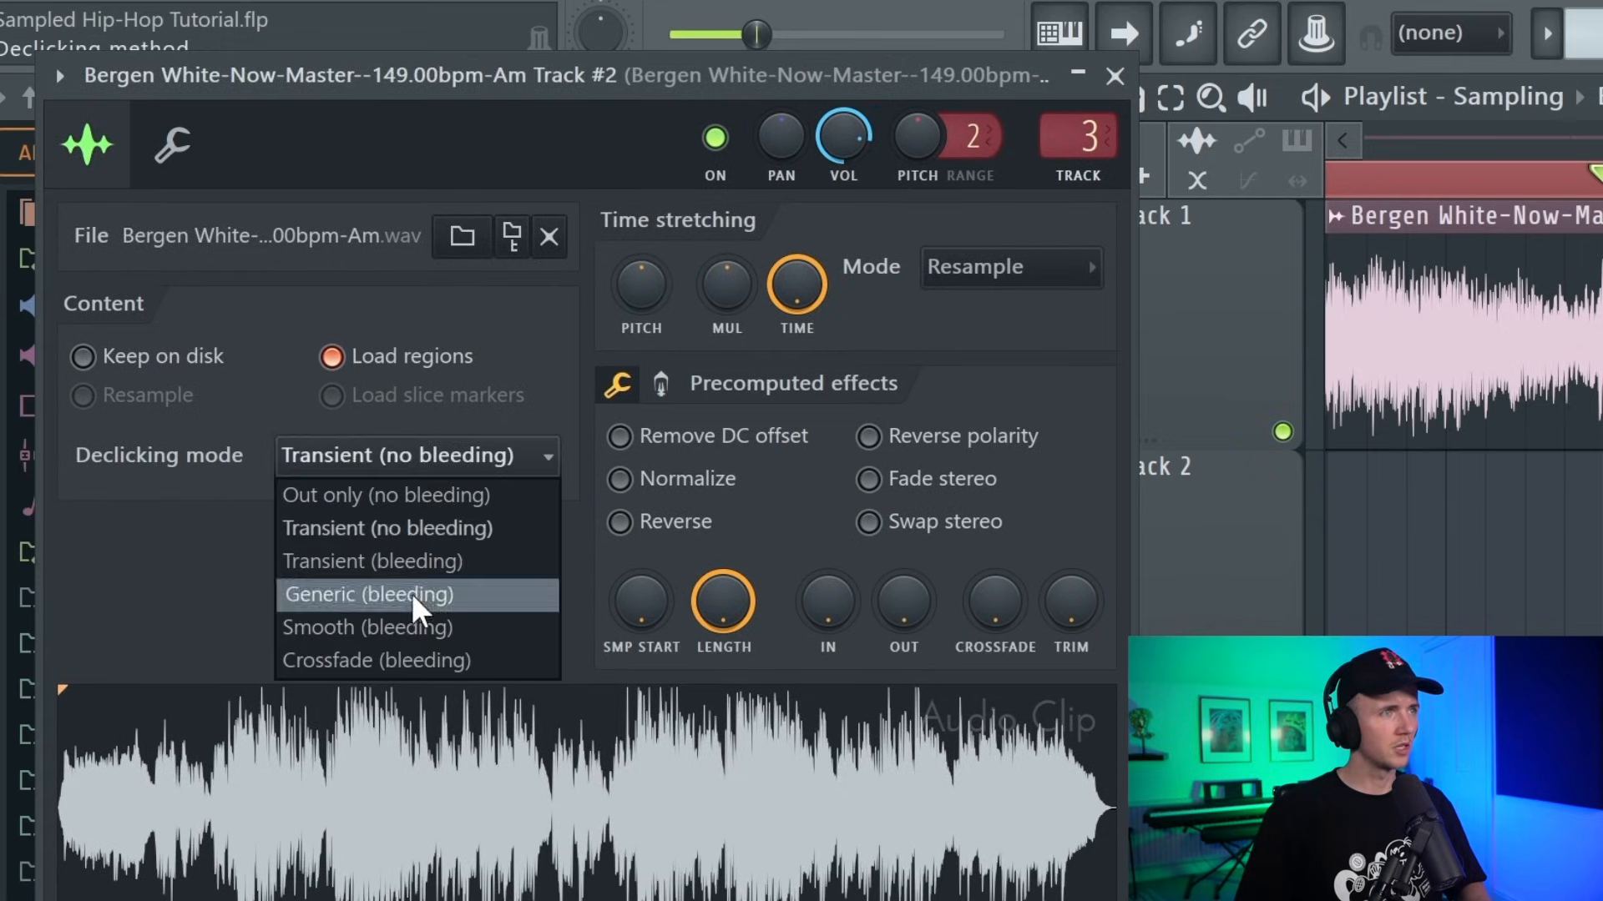
left_click(412, 592)
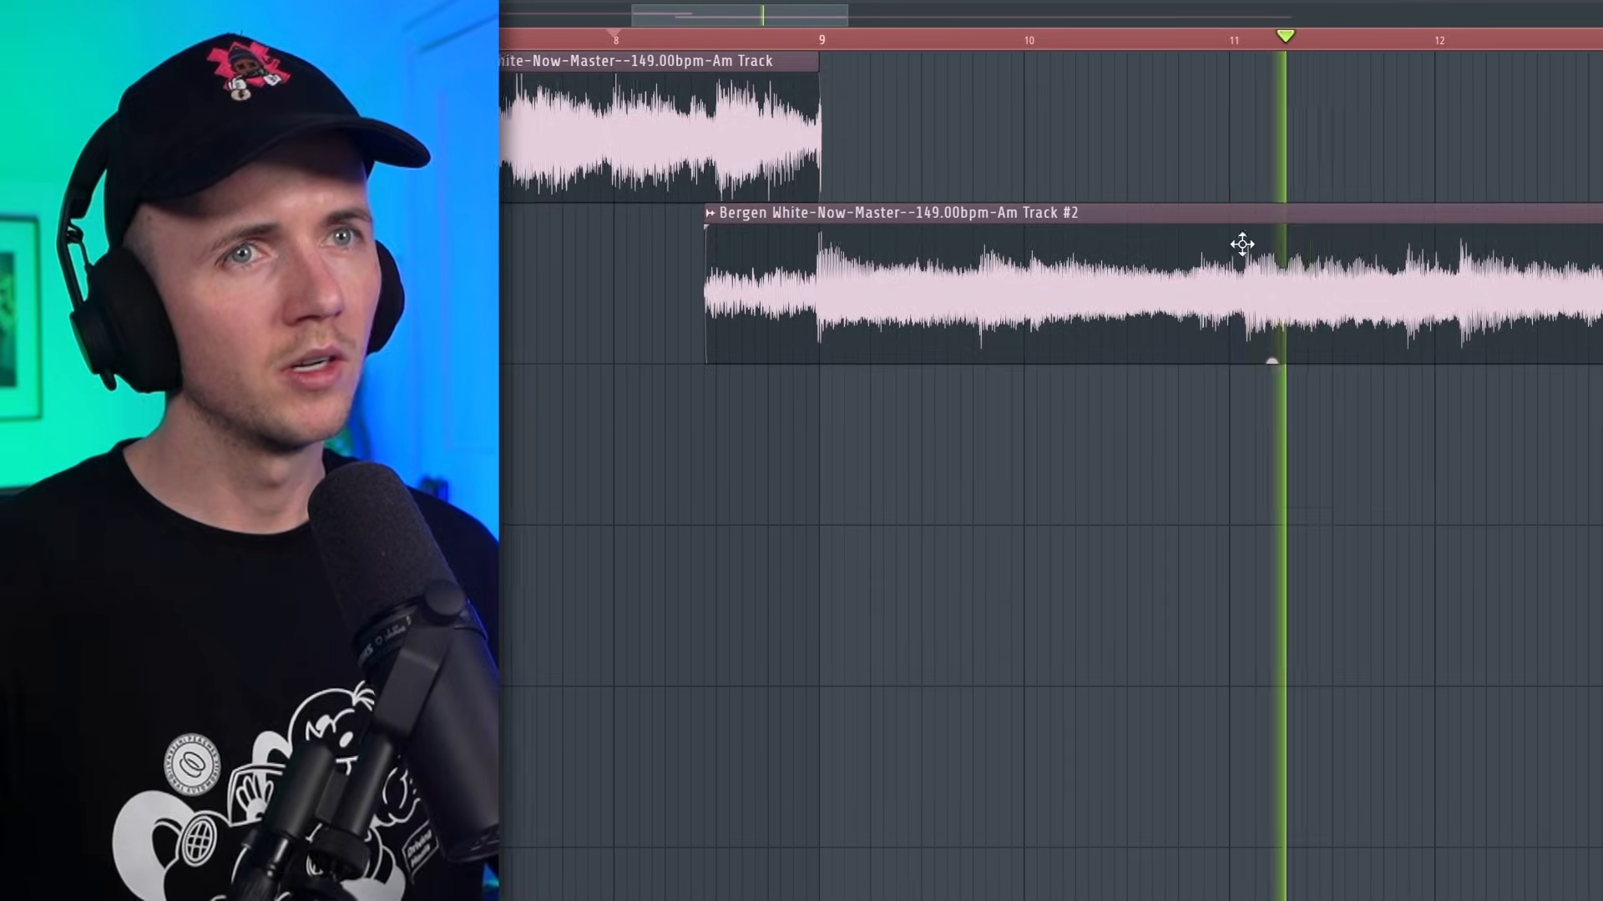
Slice the Track 2 sample at the transient just after bar 11.
key("space")
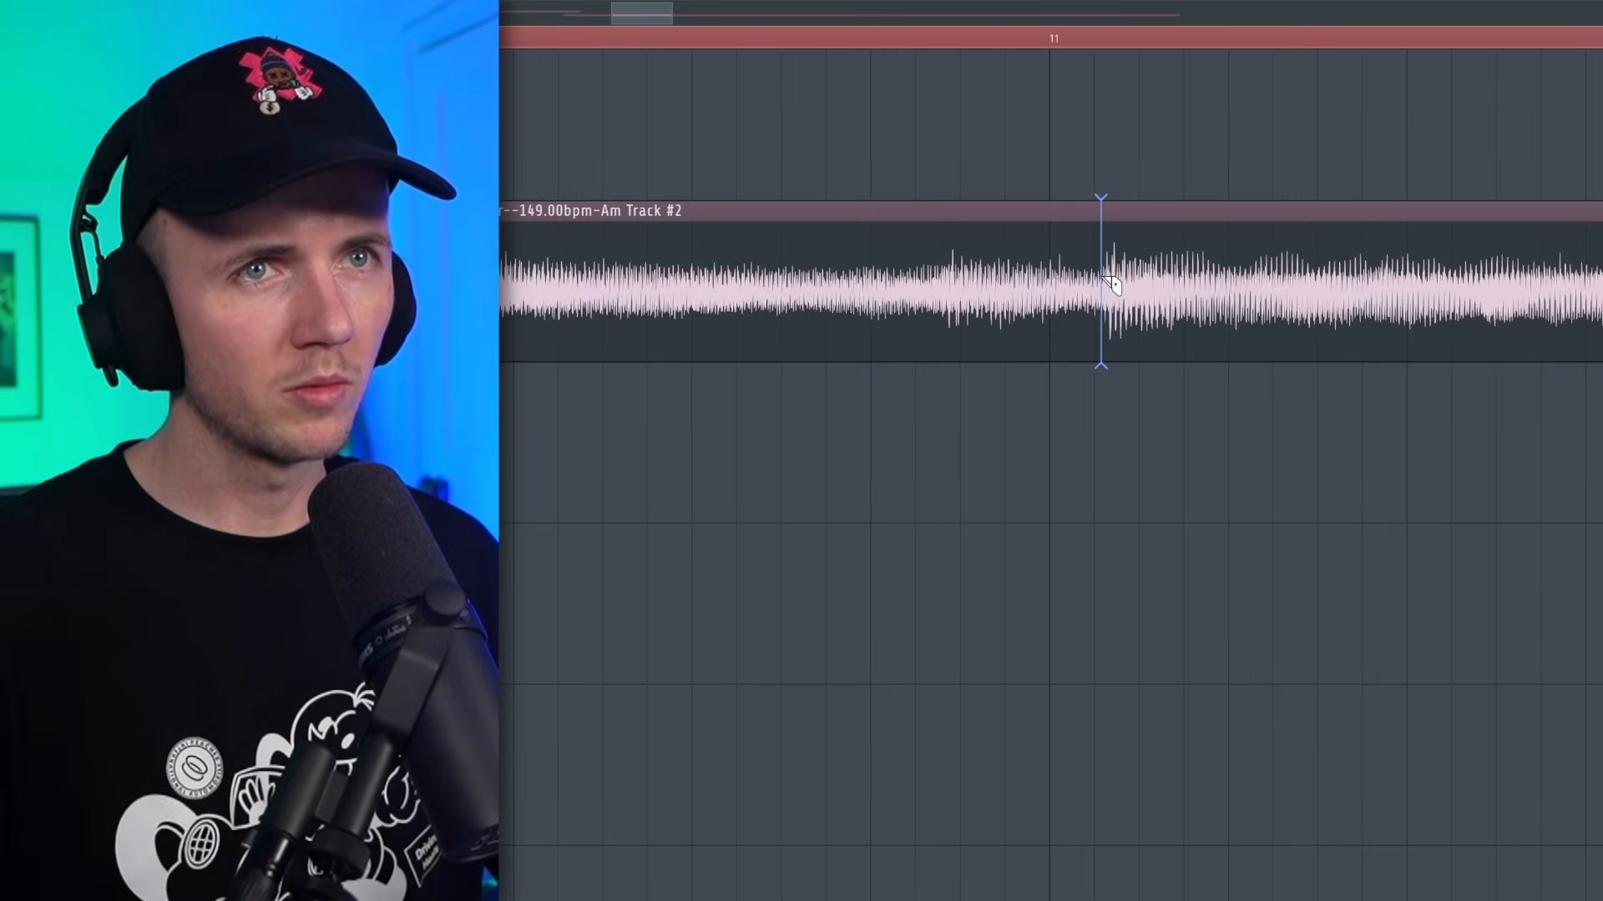
left_click(1105, 280)
scroll(1105, 280, "down", 3)
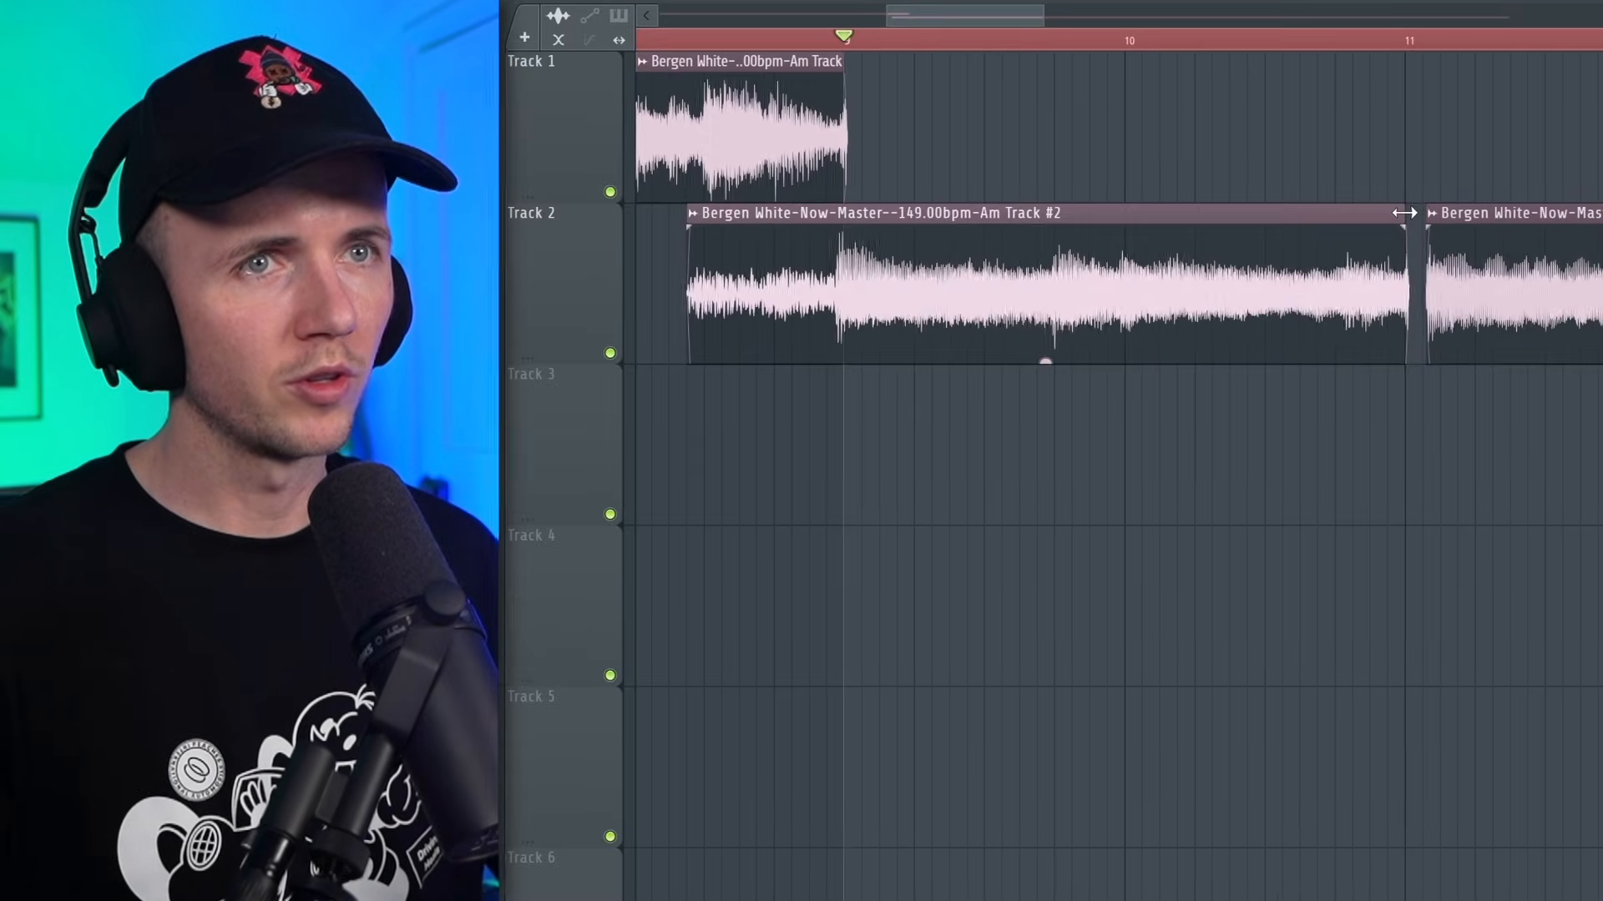
Audition the sliced sample and change the time-stretching mode of the Track #2 sample channel.
key("space")
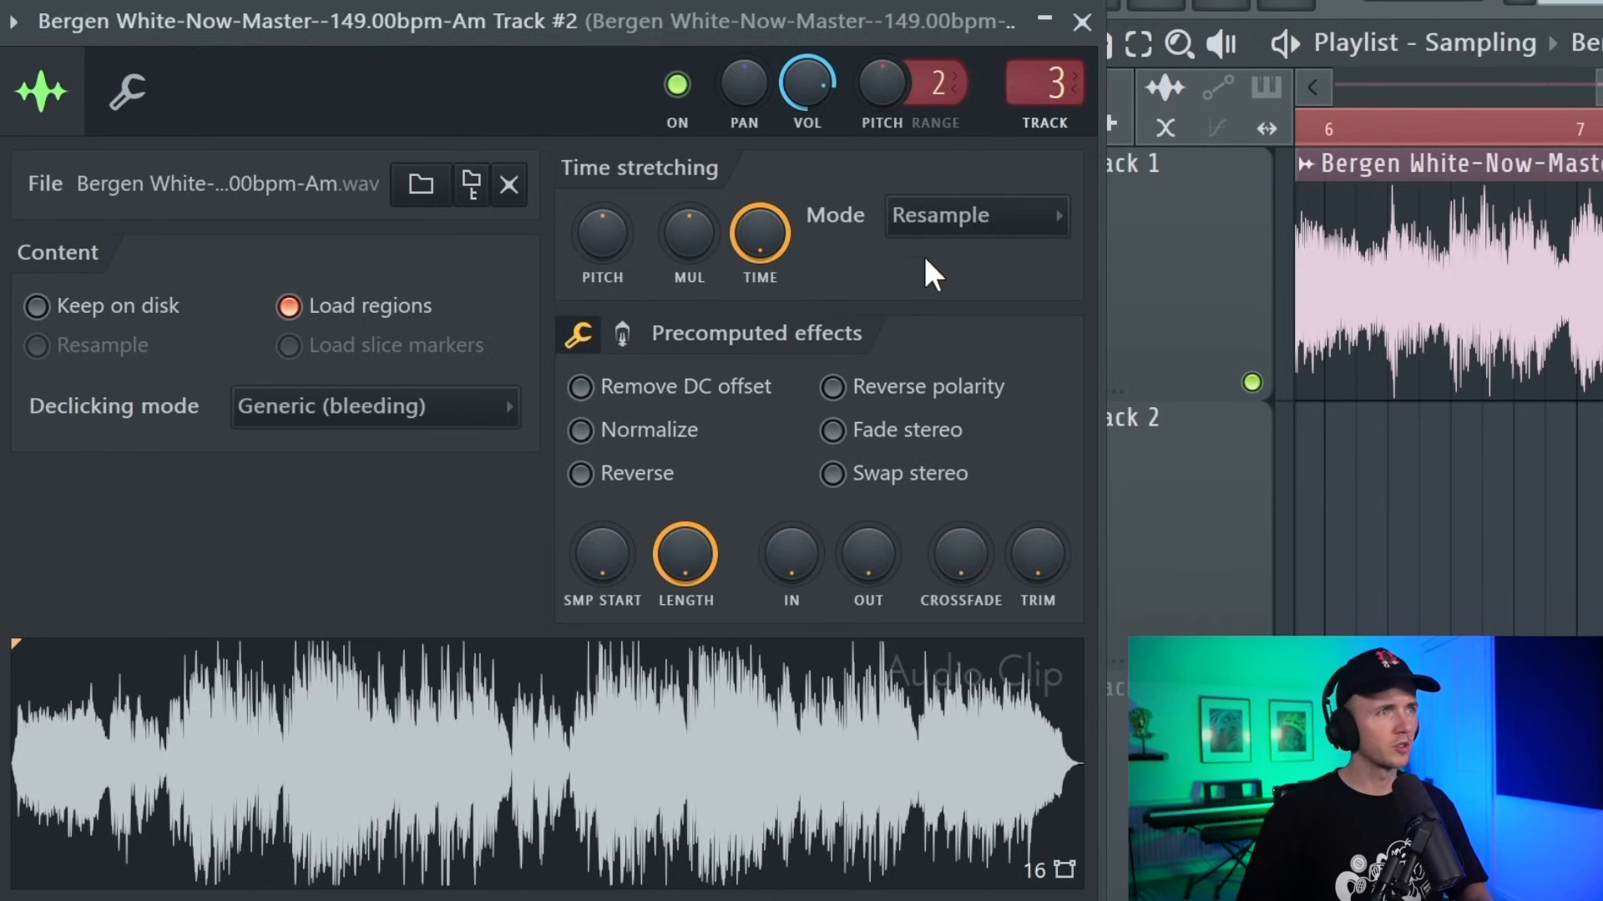
left_click(968, 216)
left_click(923, 315)
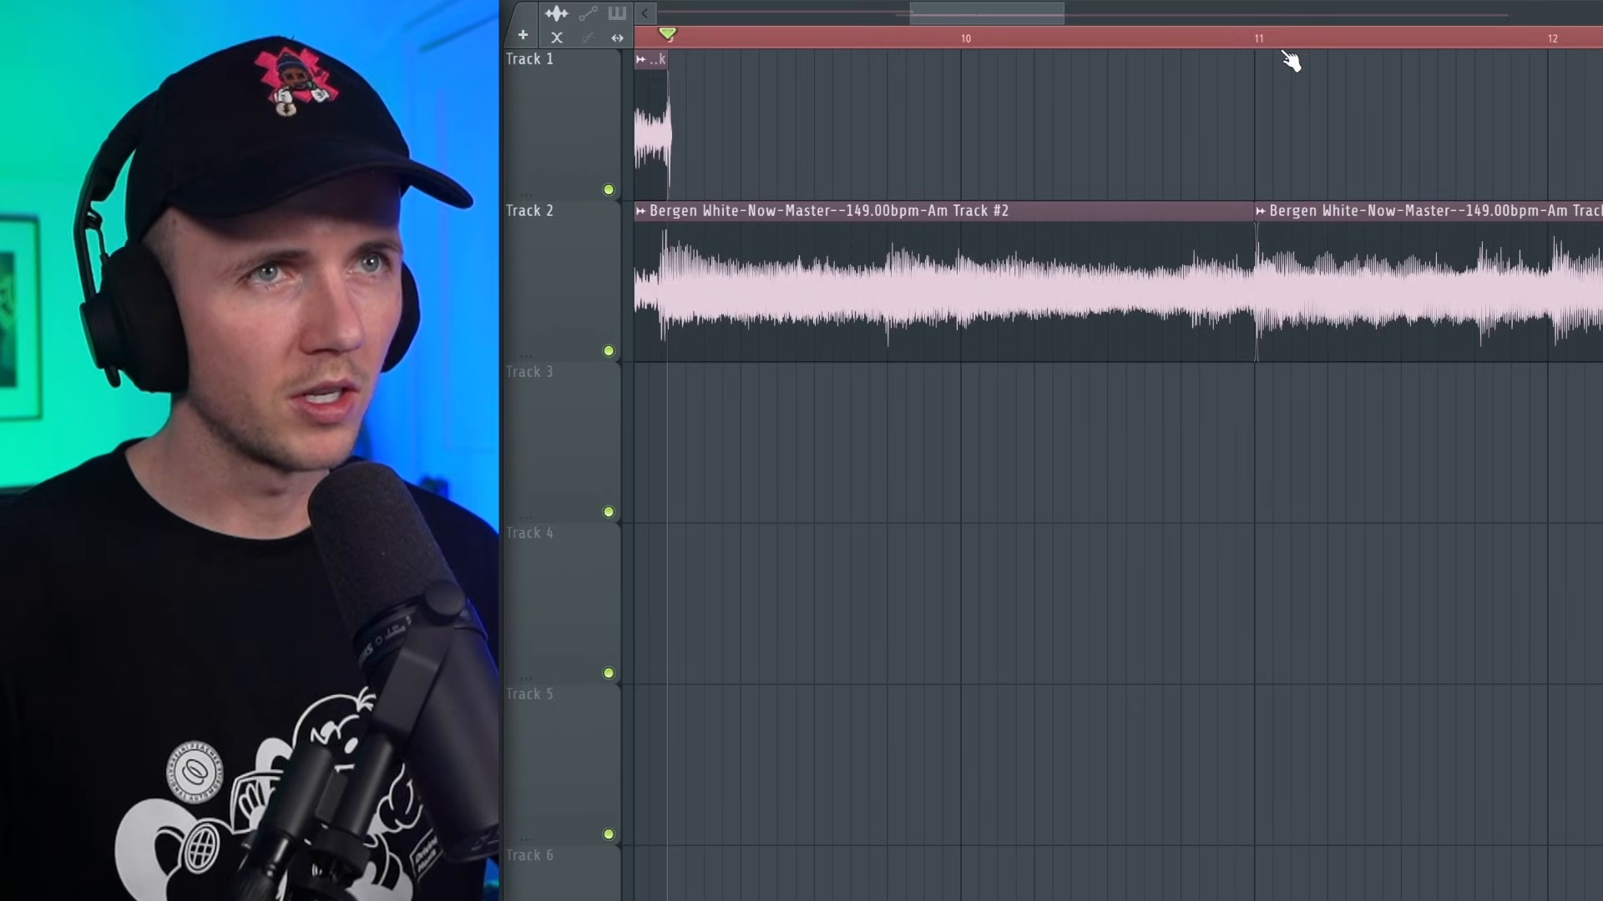
Copy the two Track 2 slices to bar 13, cut off the pickup before the bar, and line the copies up on Track 2.
scroll(1119, 476, "up", 3)
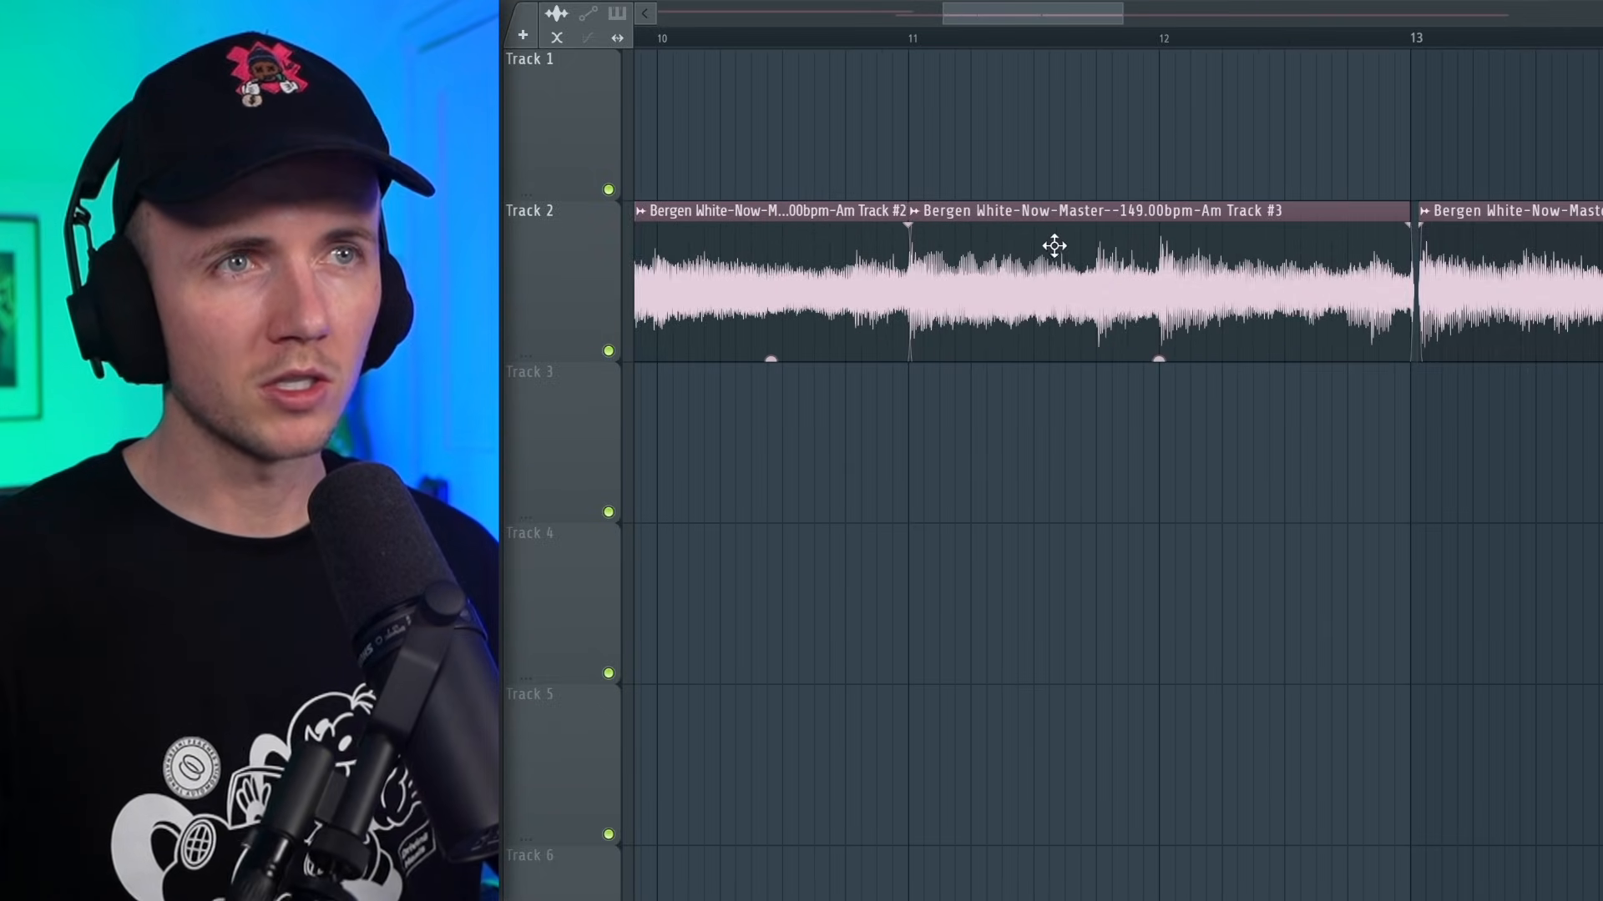
left_click(914, 212)
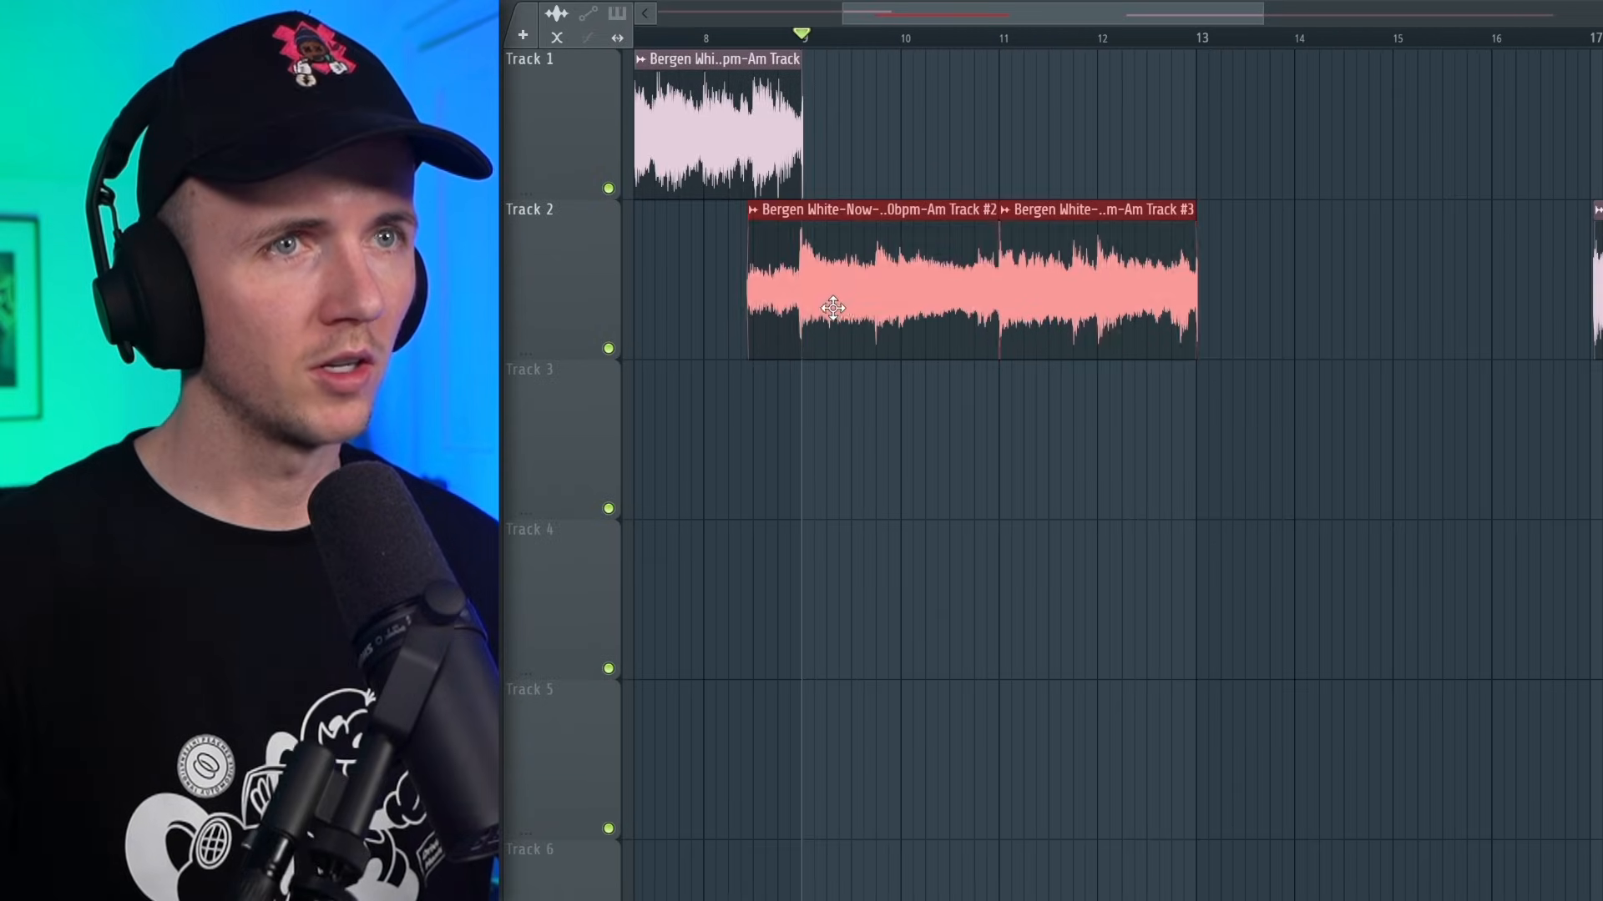
mouse_move(822, 351)
left_mouse_down()
mouse_move(1191, 541)
mouse_move(1227, 540)
mouse_move(1196, 472)
left_mouse_up()
key("c")
key("p")
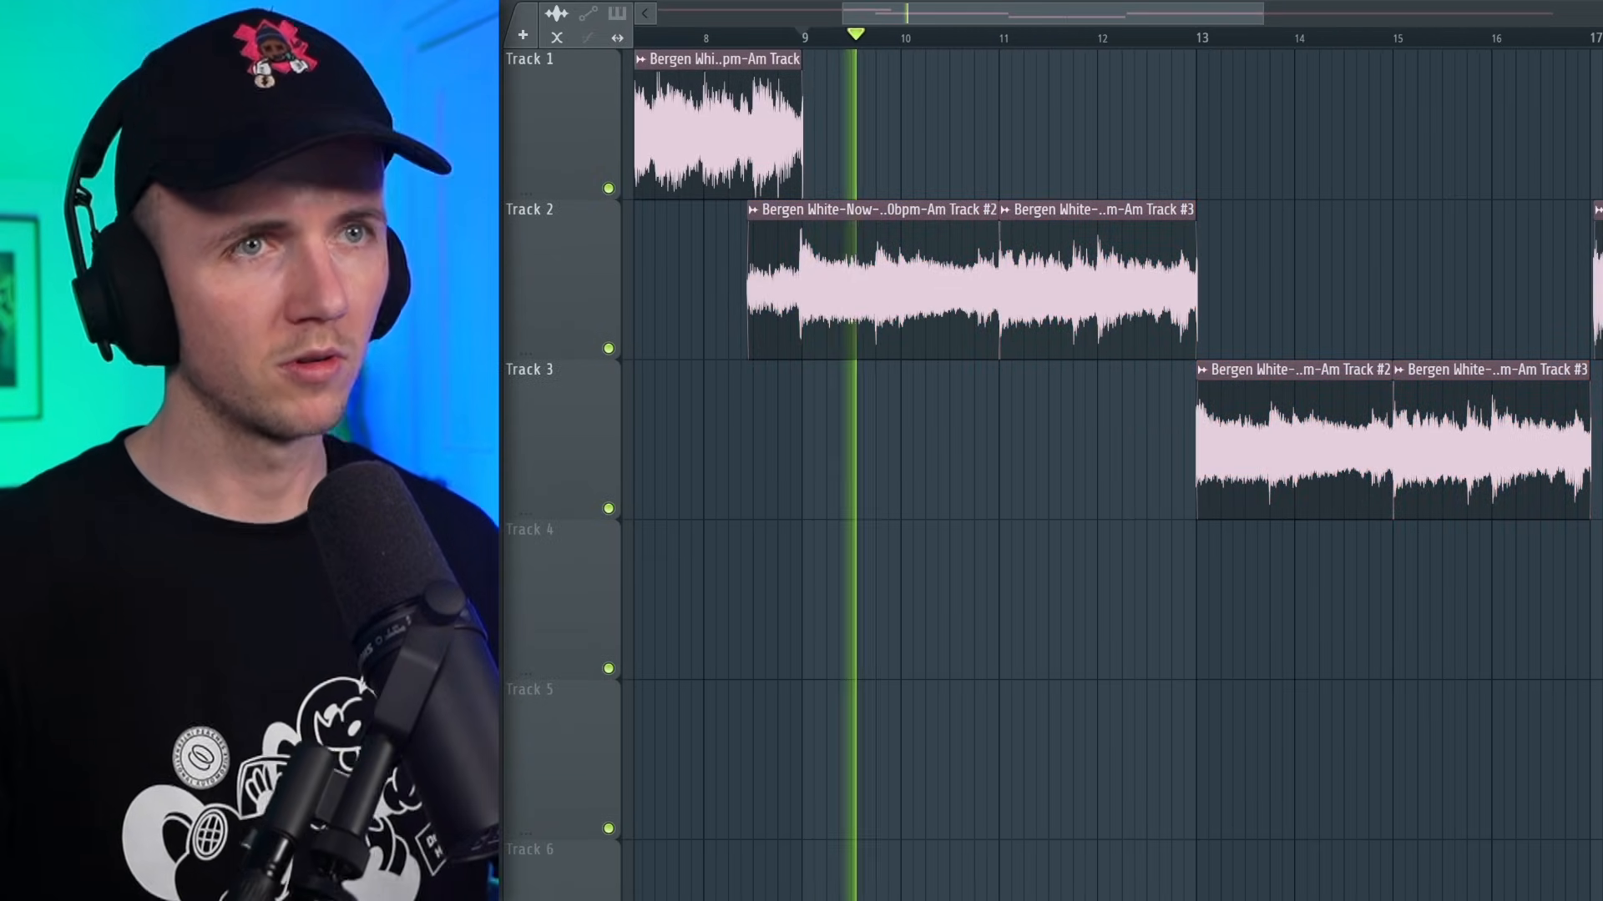
left_click_drag(1586, 584, 1382, 455)
left_click_drag(1250, 433, 1252, 294)
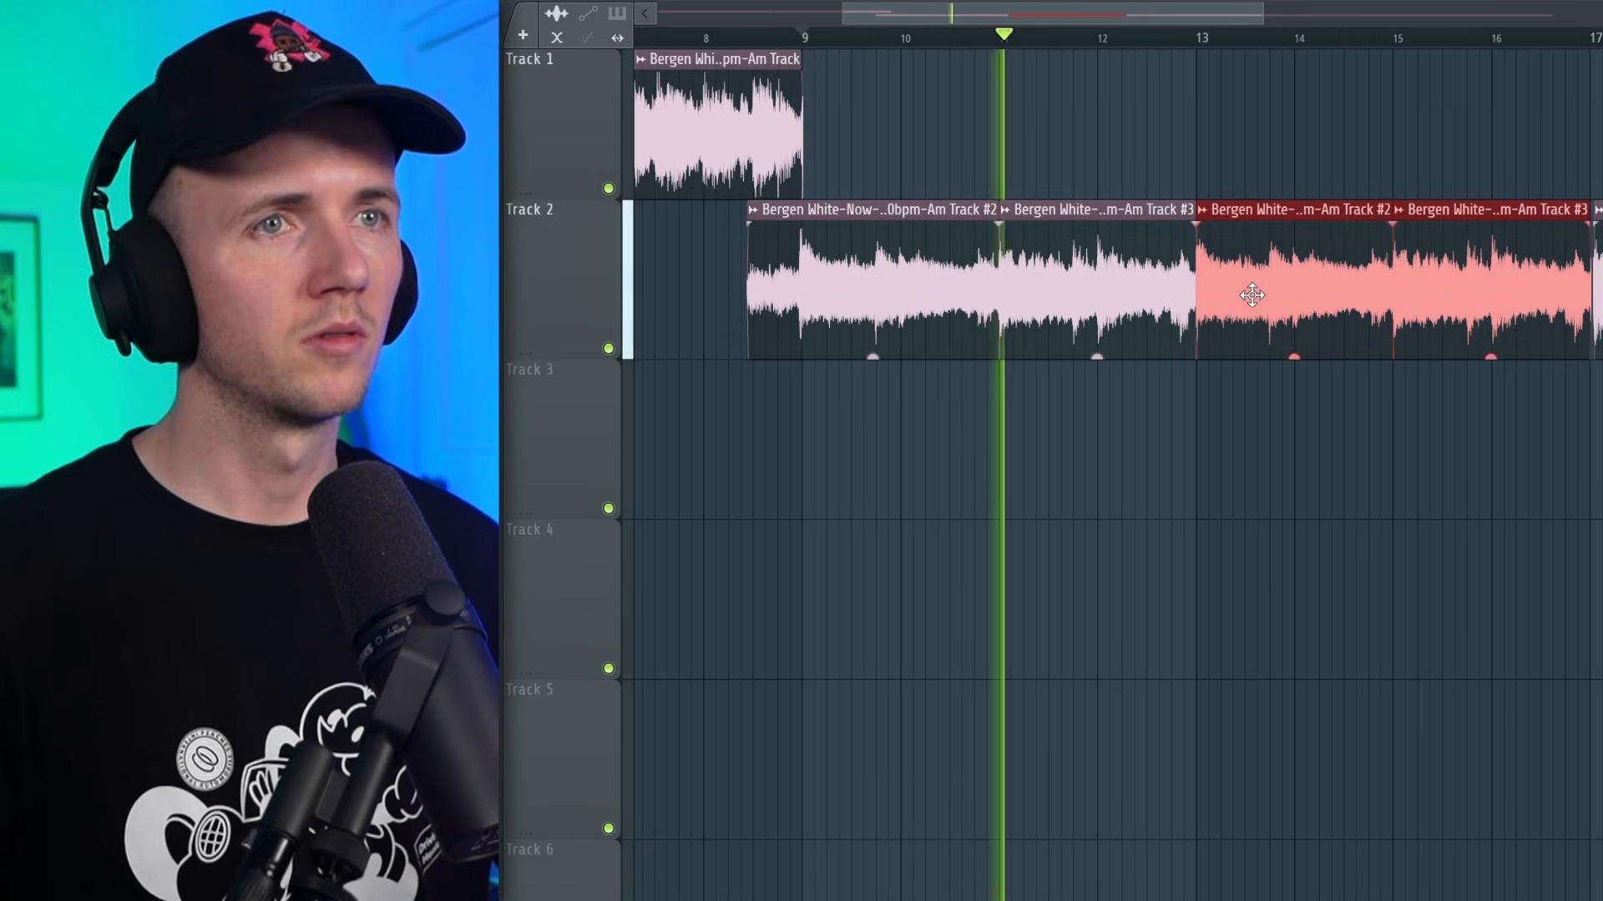
Delete the part of the repeated Track #3 slice between bars 16 and 17 on Track 2 and audition the sample.
scroll(1127, 447, "down", 3)
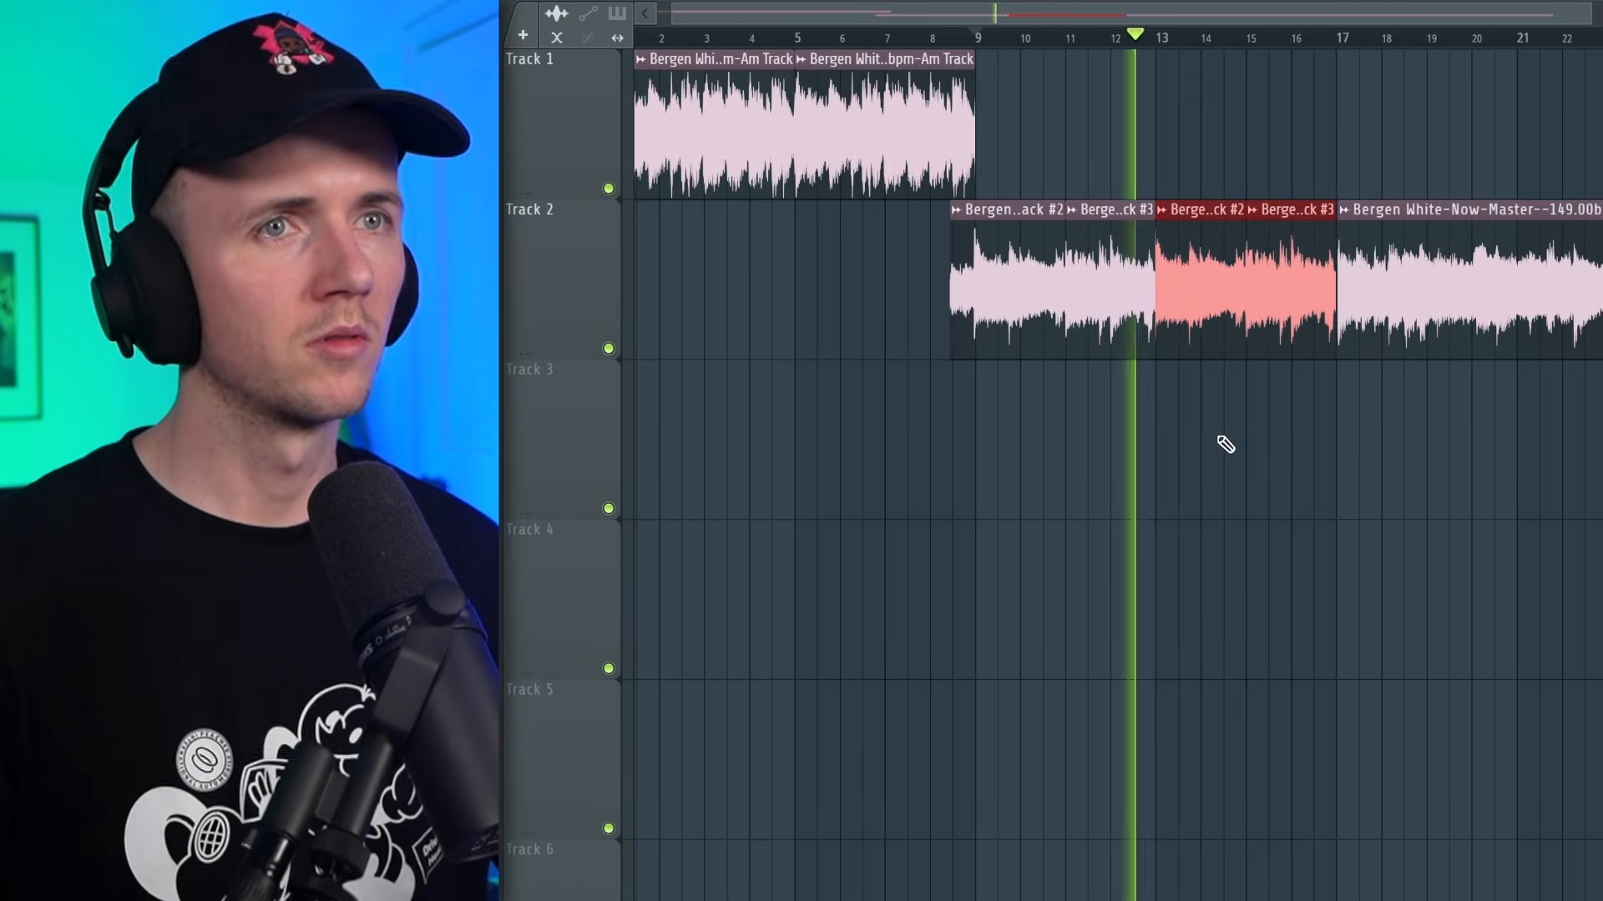
scroll(1225, 441, "up", 2)
scroll(1299, 443, "down", 1)
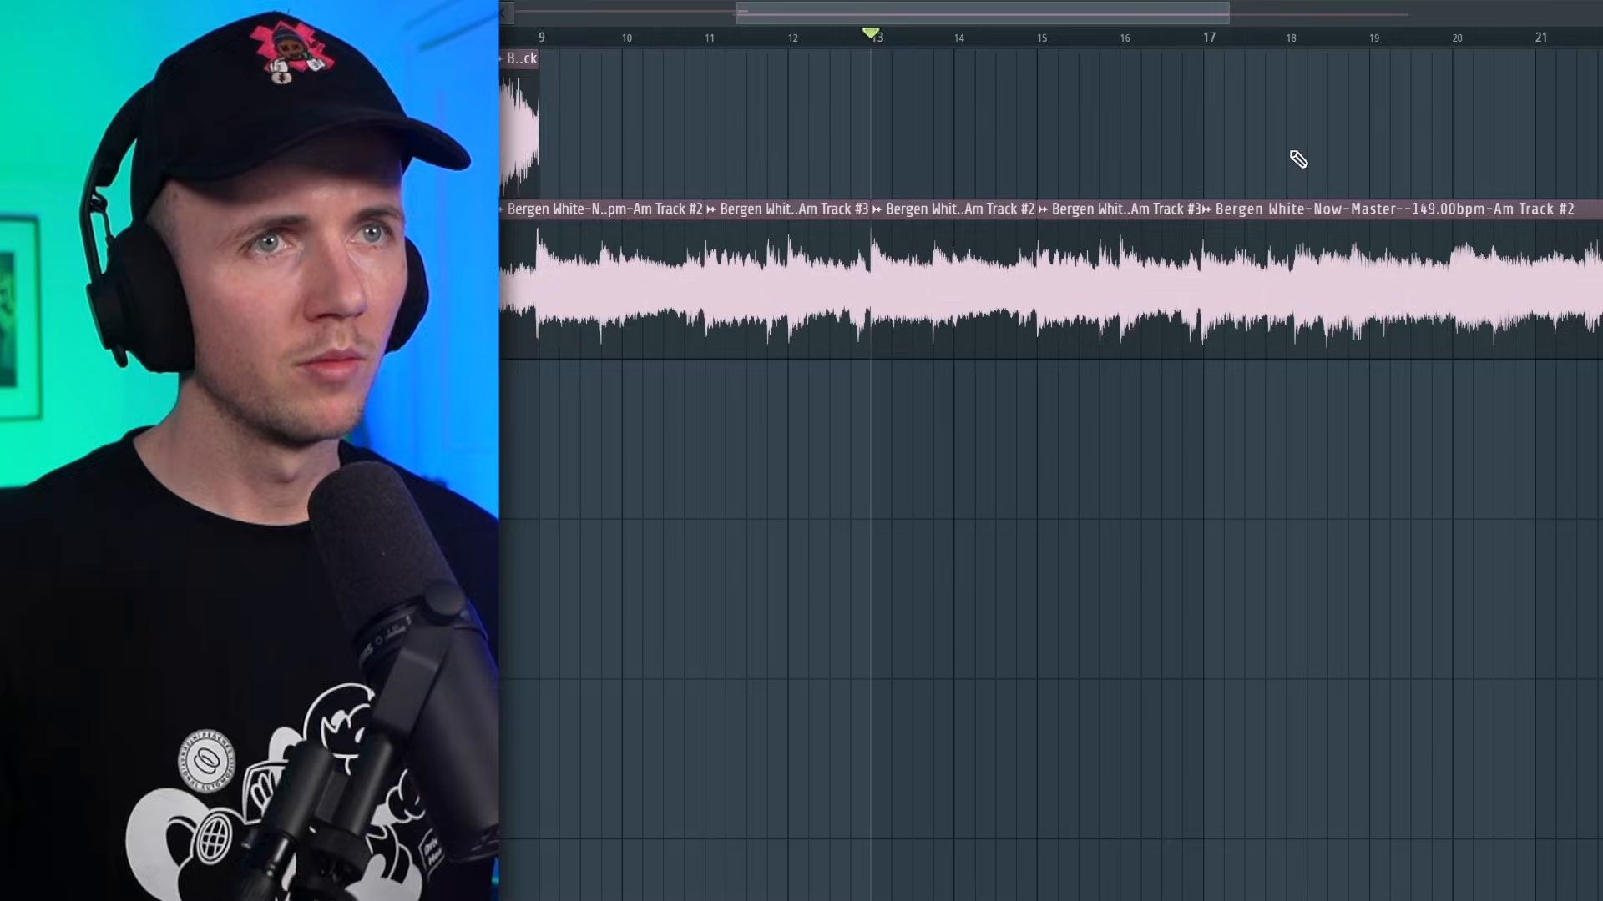
scroll(1298, 158, "up", 1)
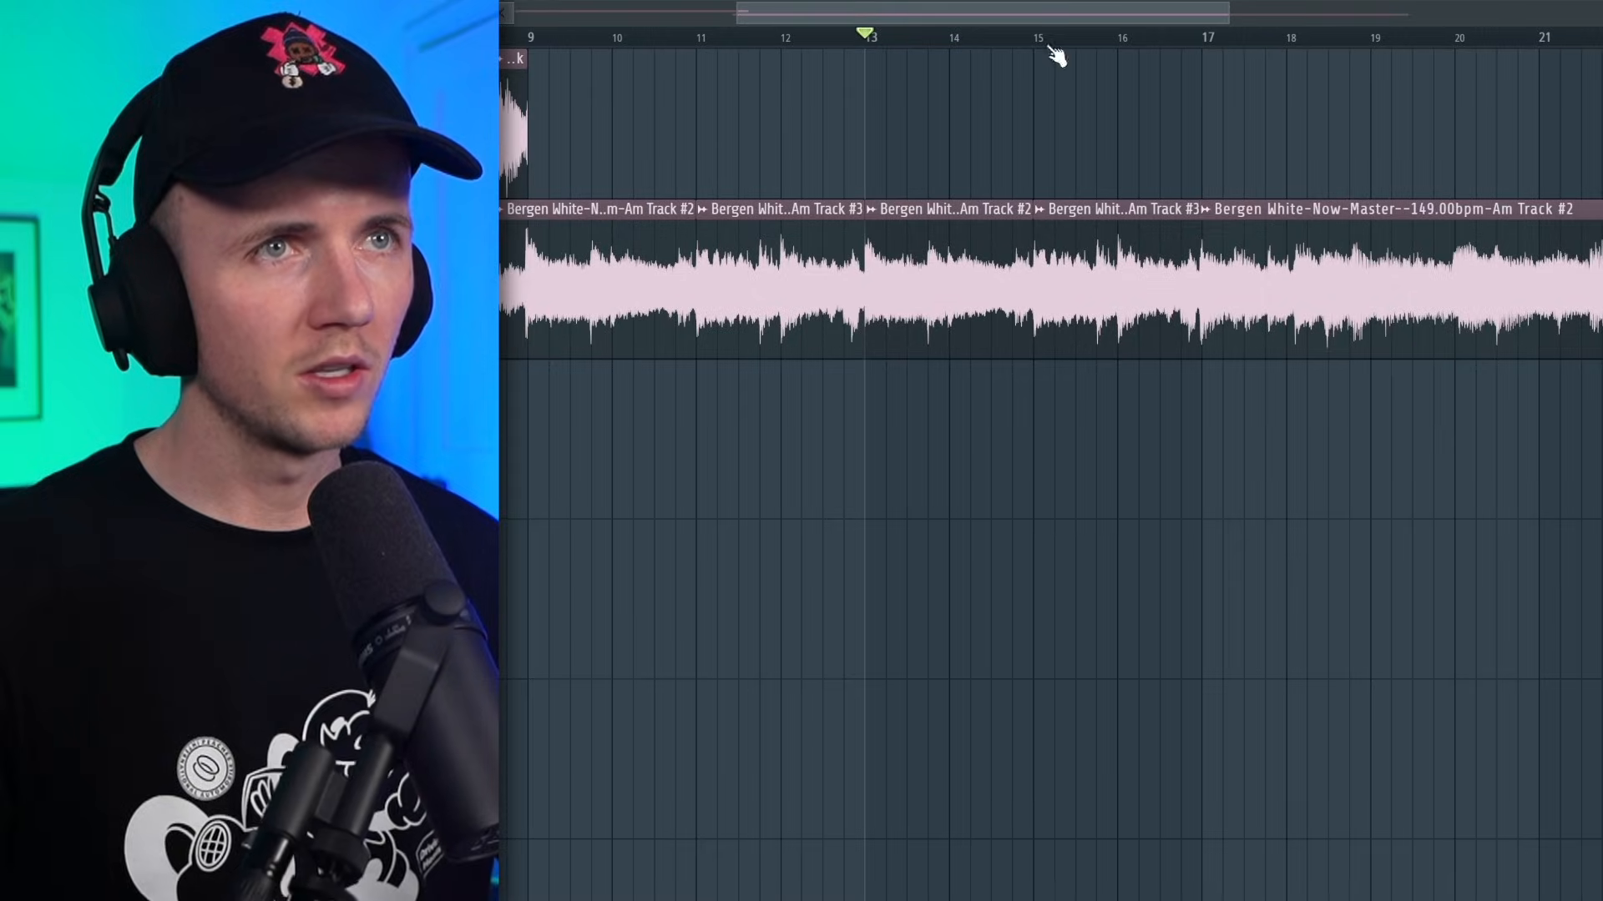
scroll(1102, 137, "up", 2)
right_click(1169, 219)
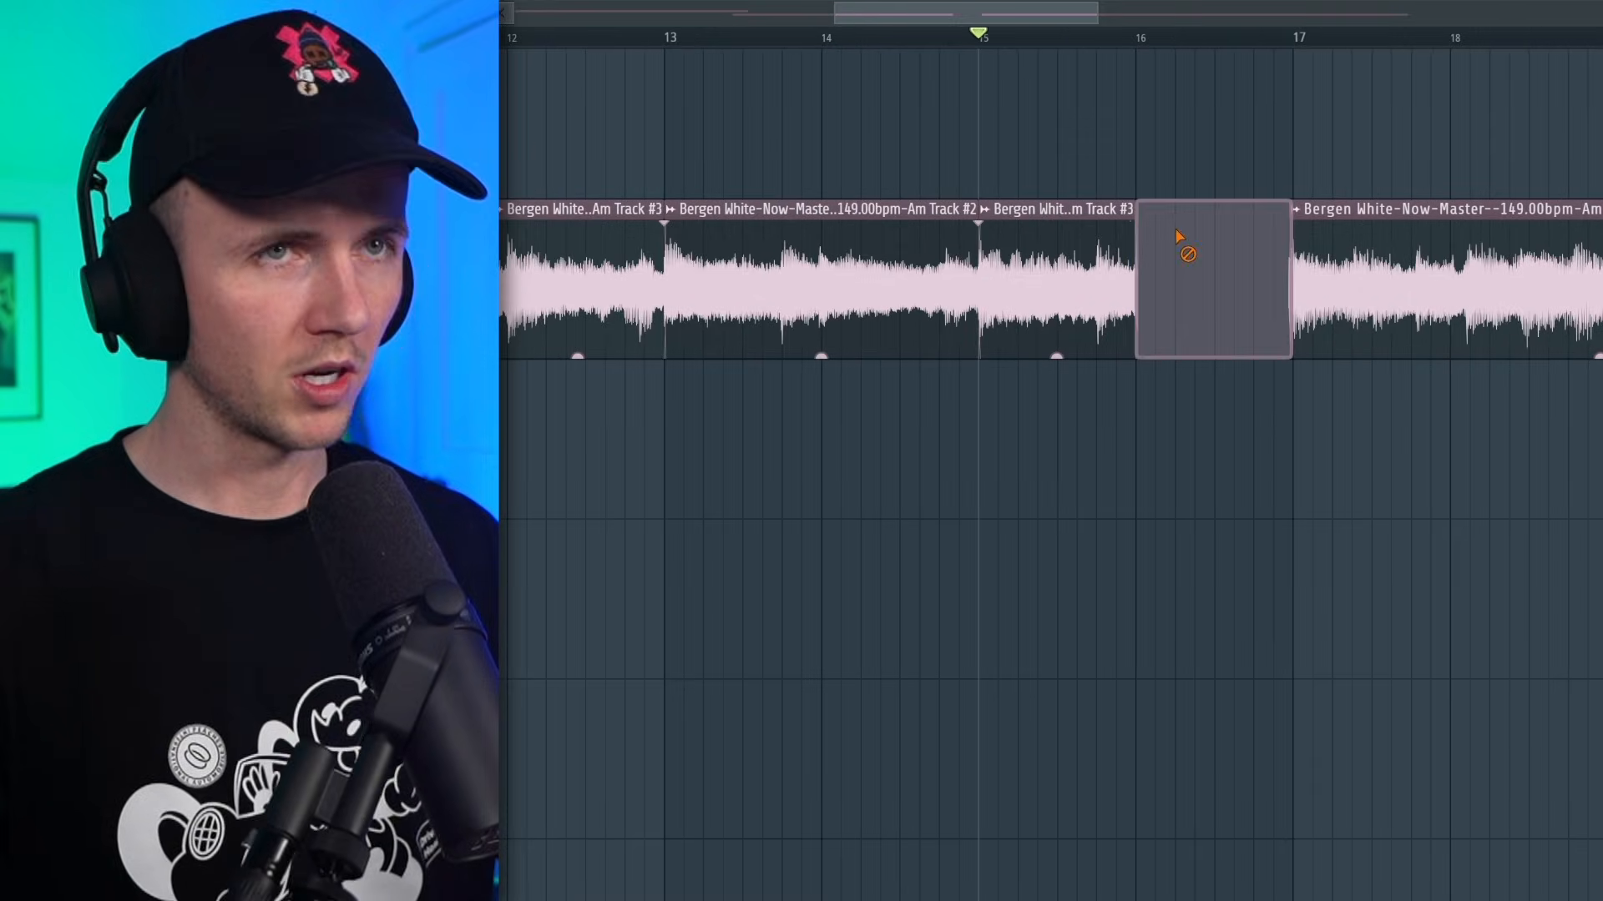
key("space")
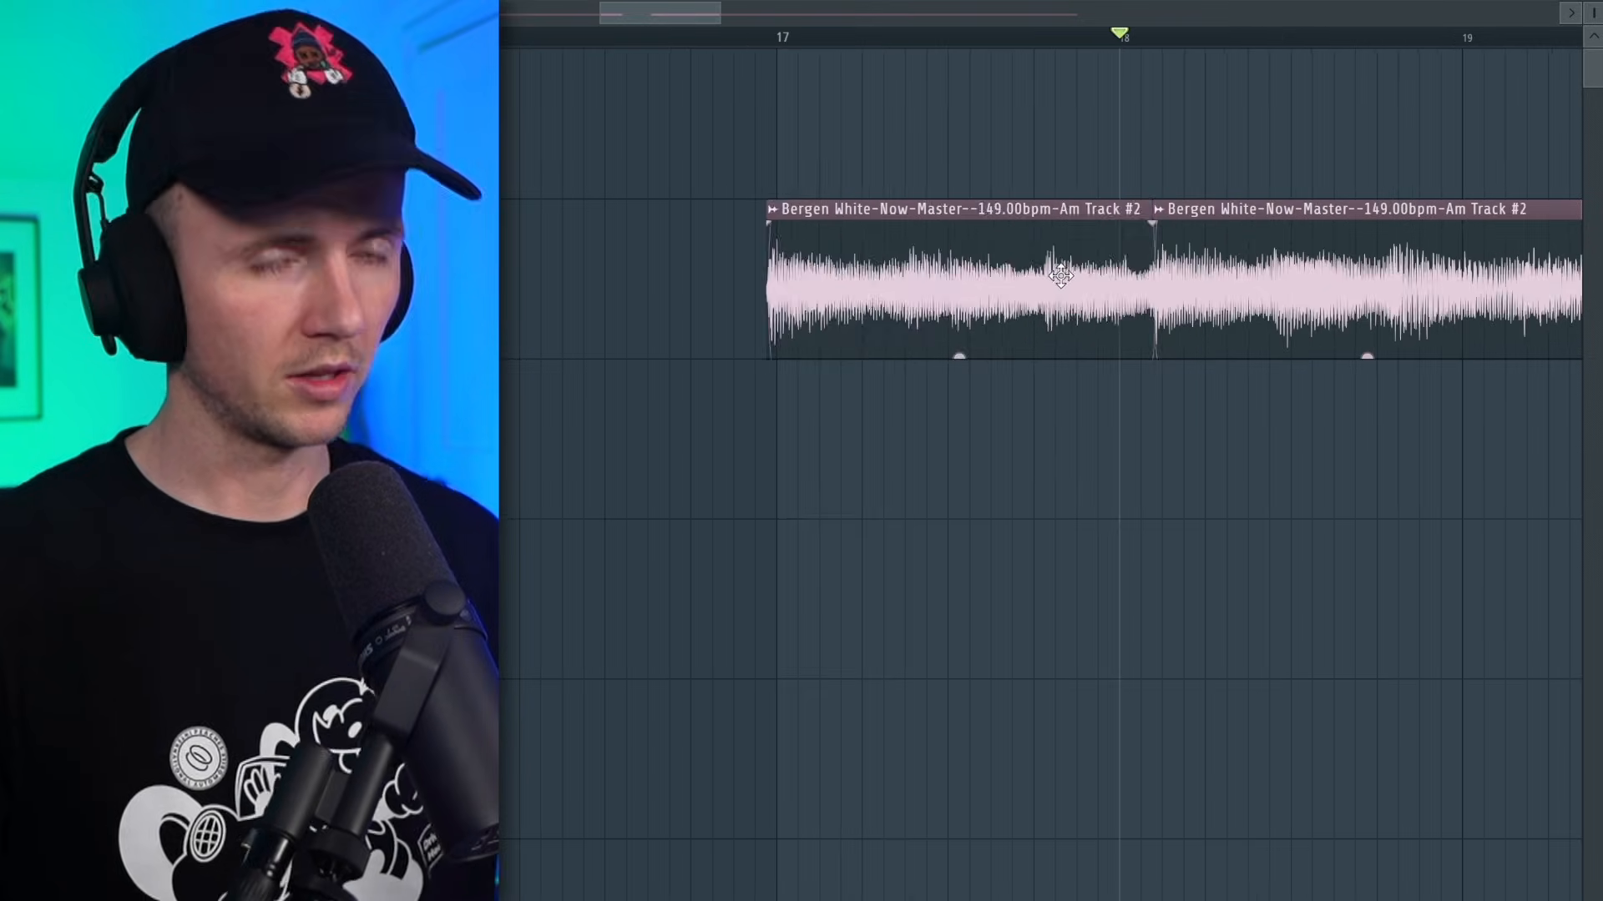
Delete the leftover slice between bars 17 and 18, then make the replacement clip at bar 16 on Track 3 unique and shorten it.
right_click(1060, 275)
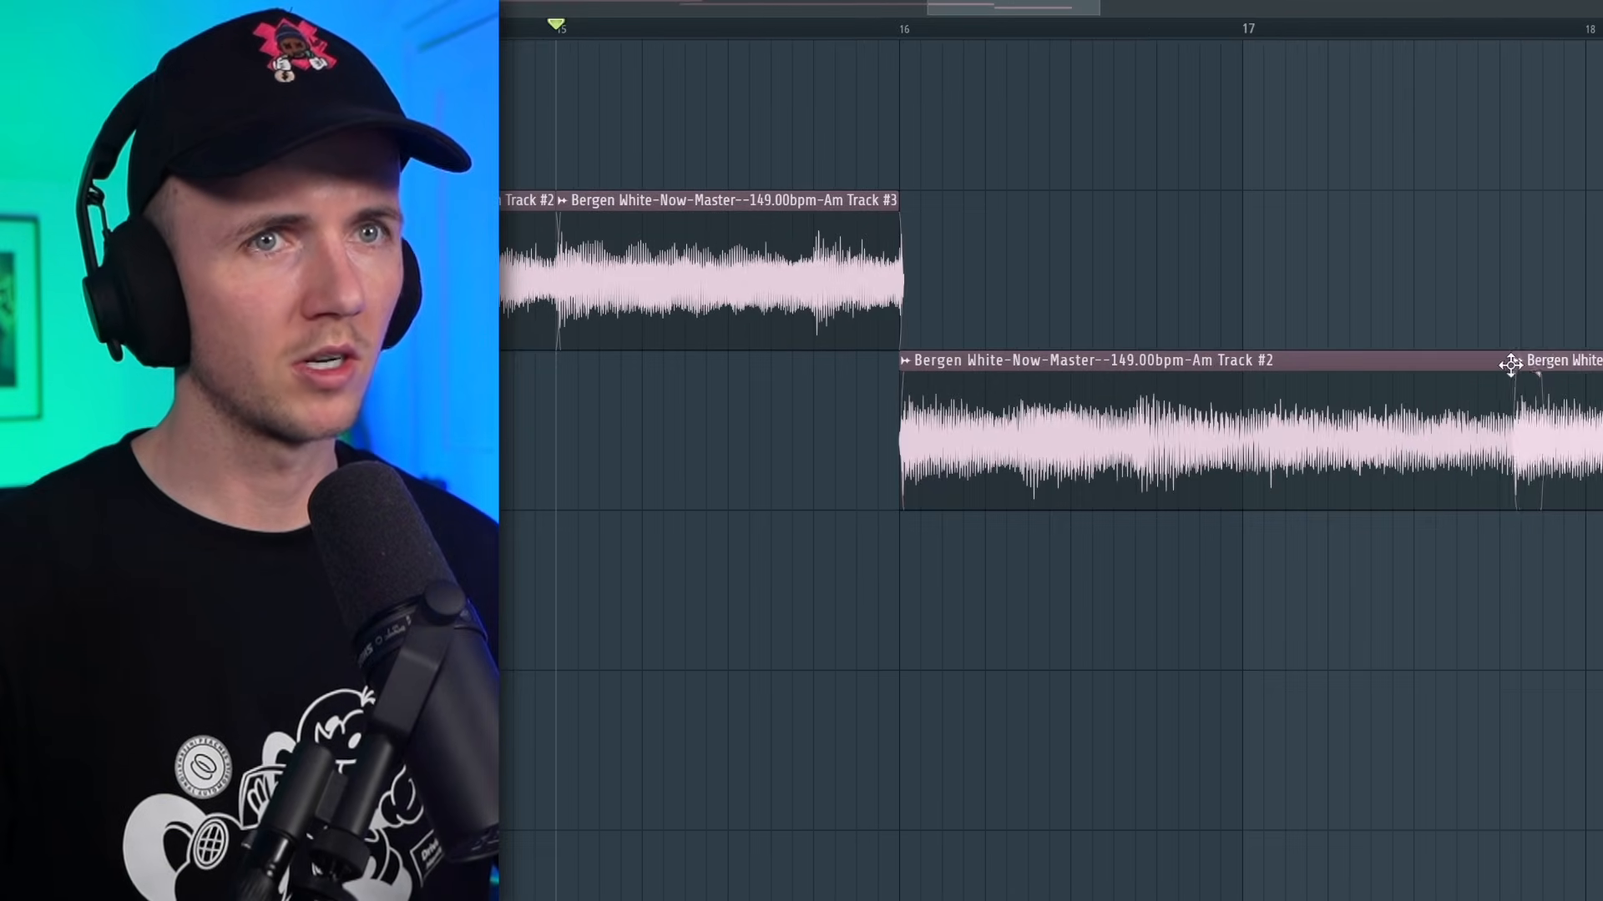
left_click(905, 360)
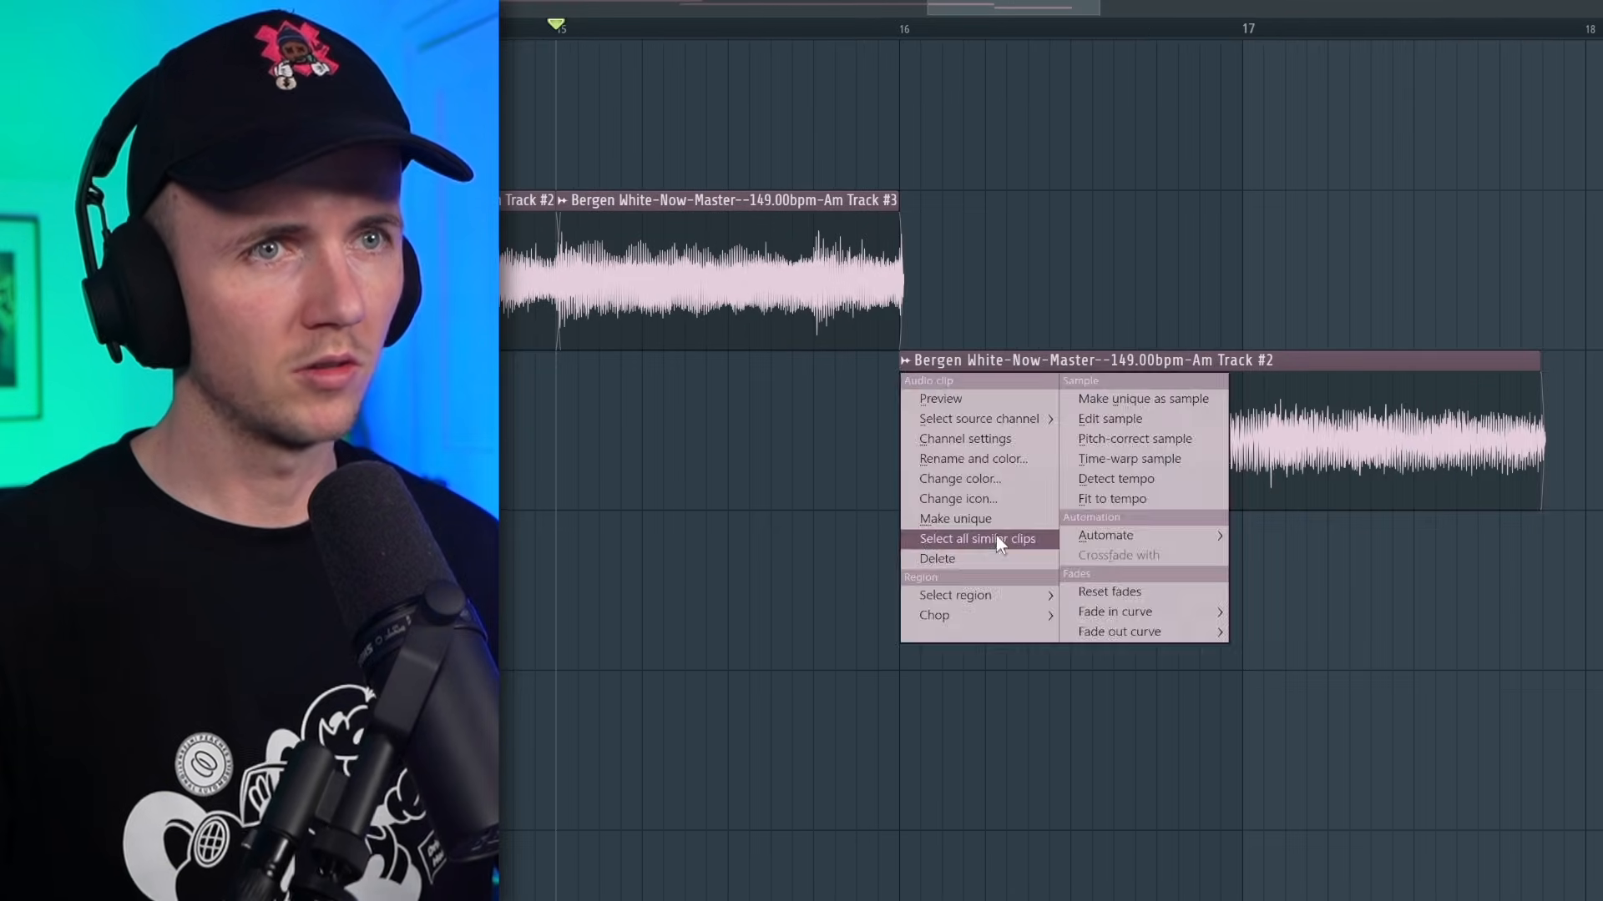
left_click(995, 519)
left_click_drag(1539, 376, 1397, 377)
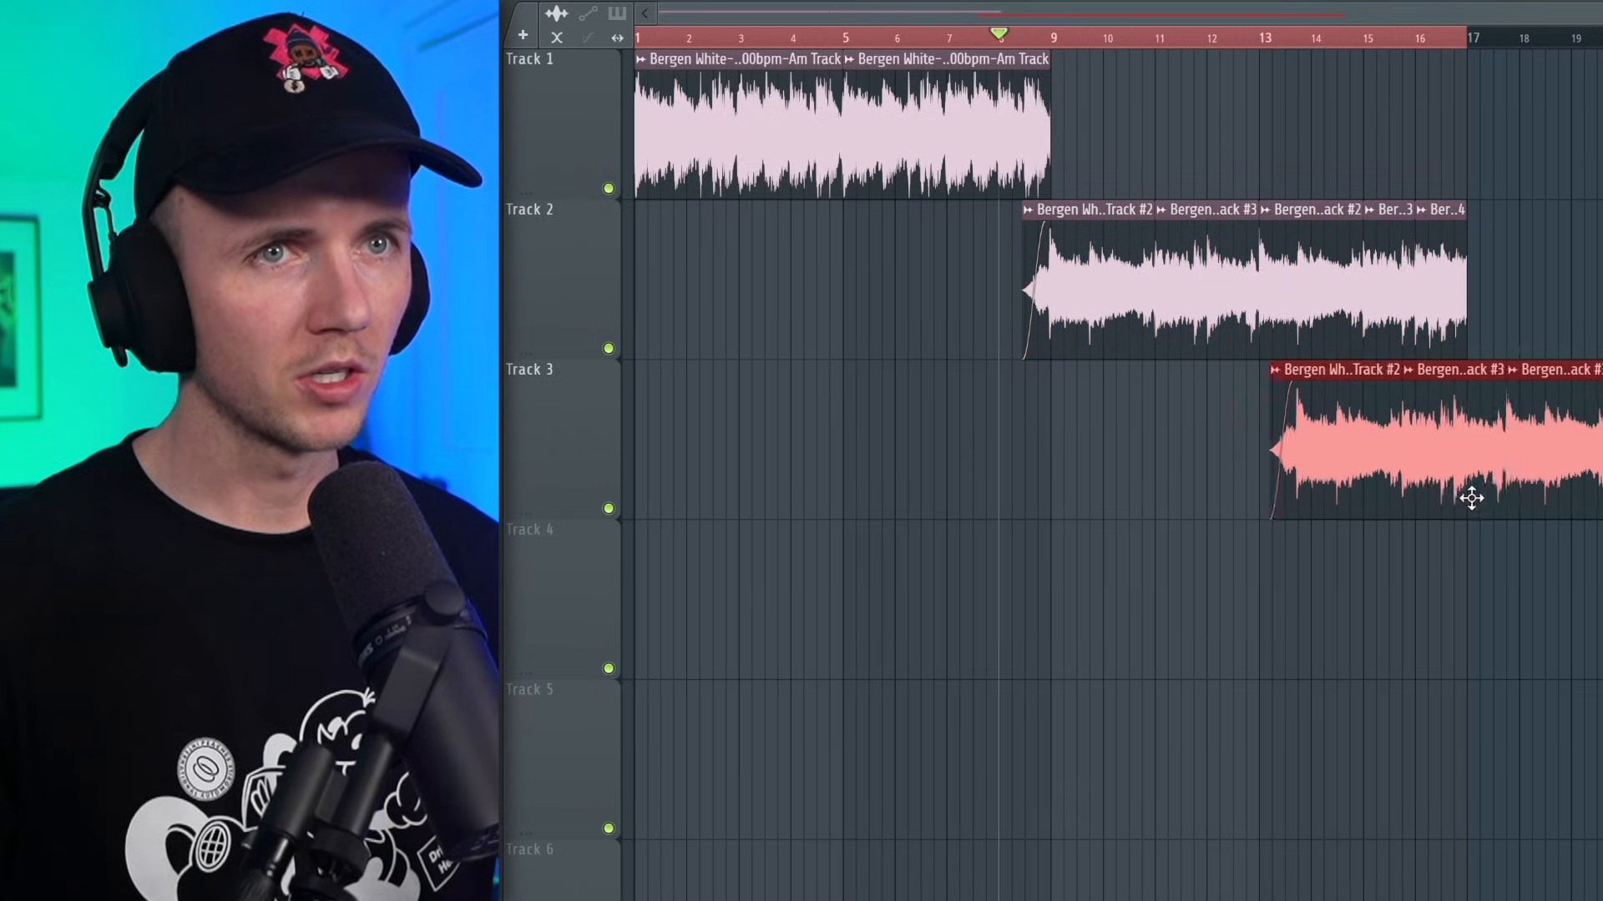
Position the copied chop sequence at bar 17 on Track 3 and repeat the Track 2 and Track 3 sequences from bar 25.
left_click_drag(1467, 493, 1602, 493)
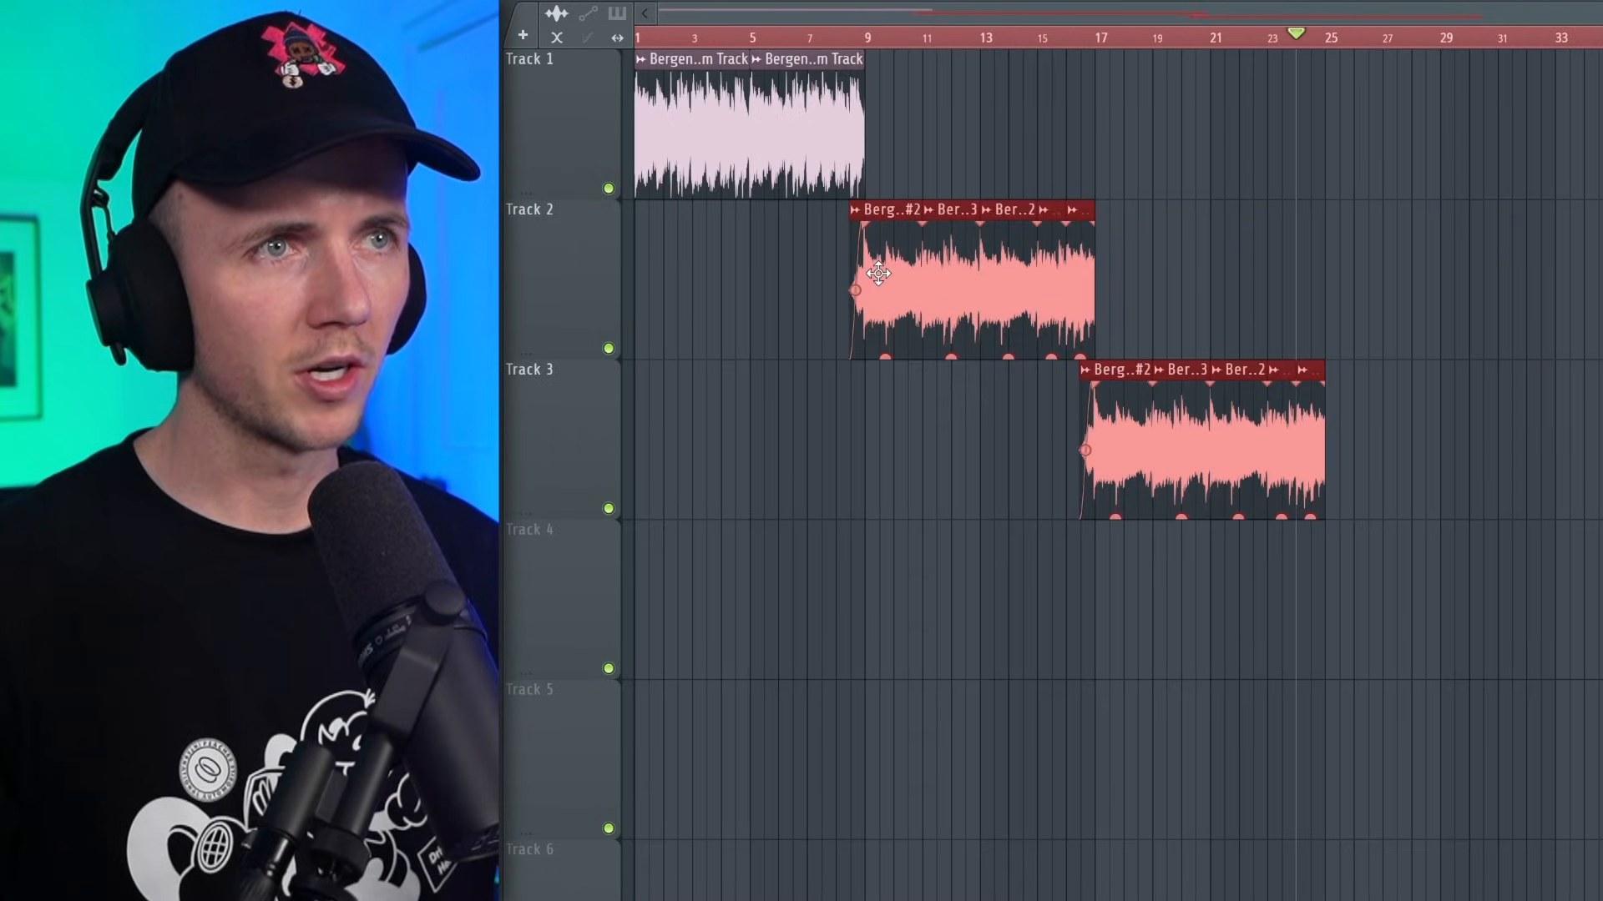
left_click_drag(880, 278, 1340, 288)
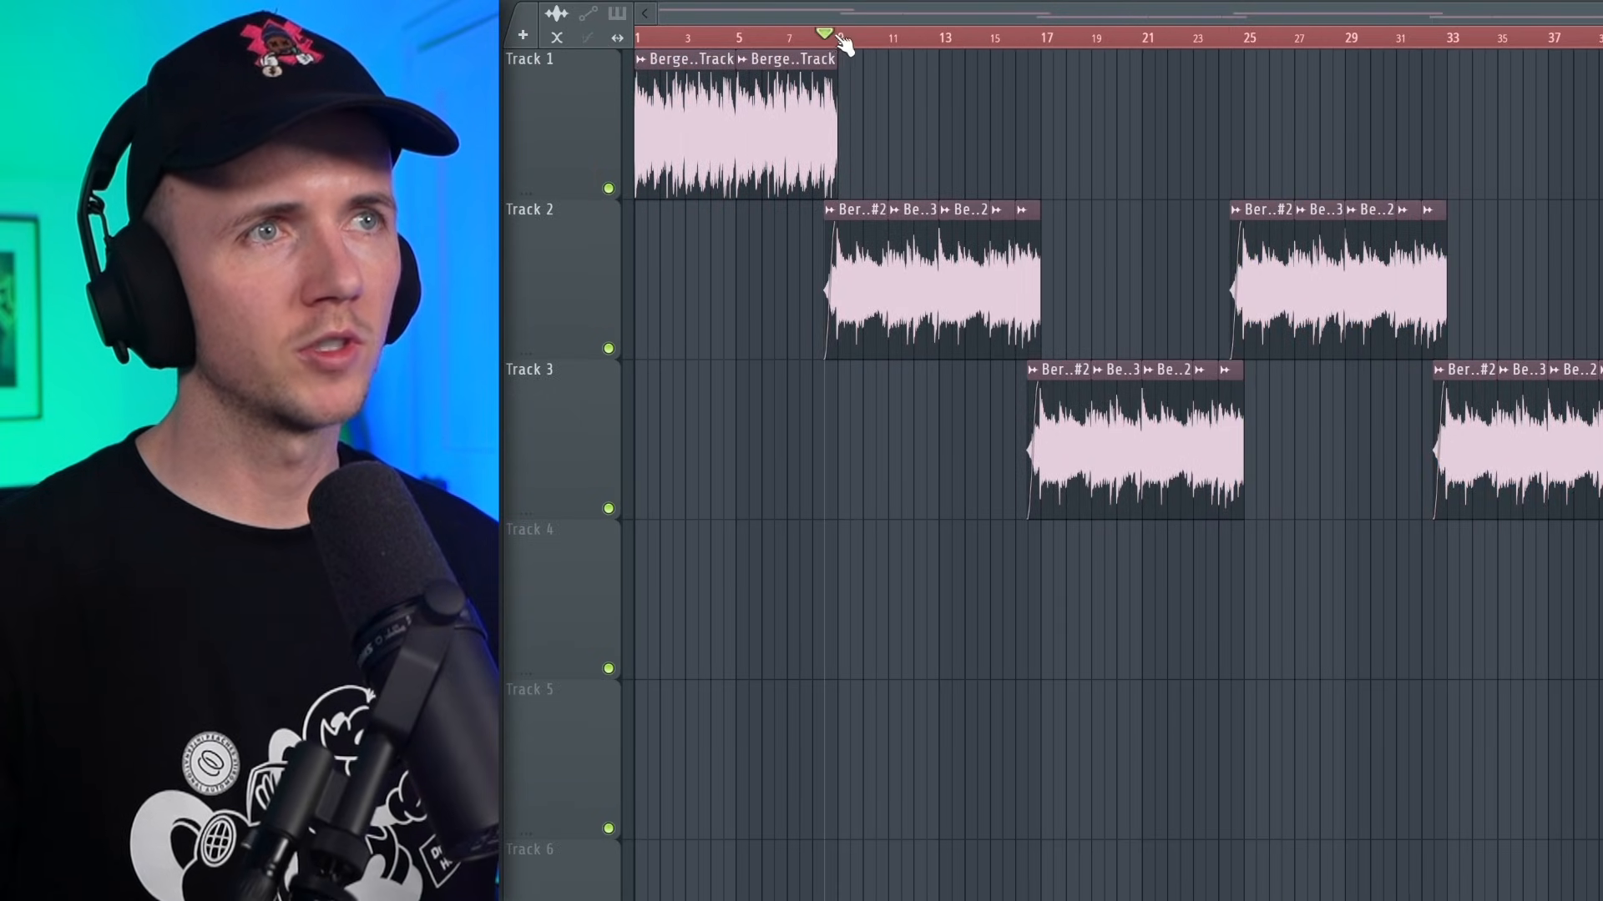
Select every clip in the arrangement and shift them 8 bars later so the Track 1 loop starts at bar 9.
left_click_drag(838, 37, 1601, 80)
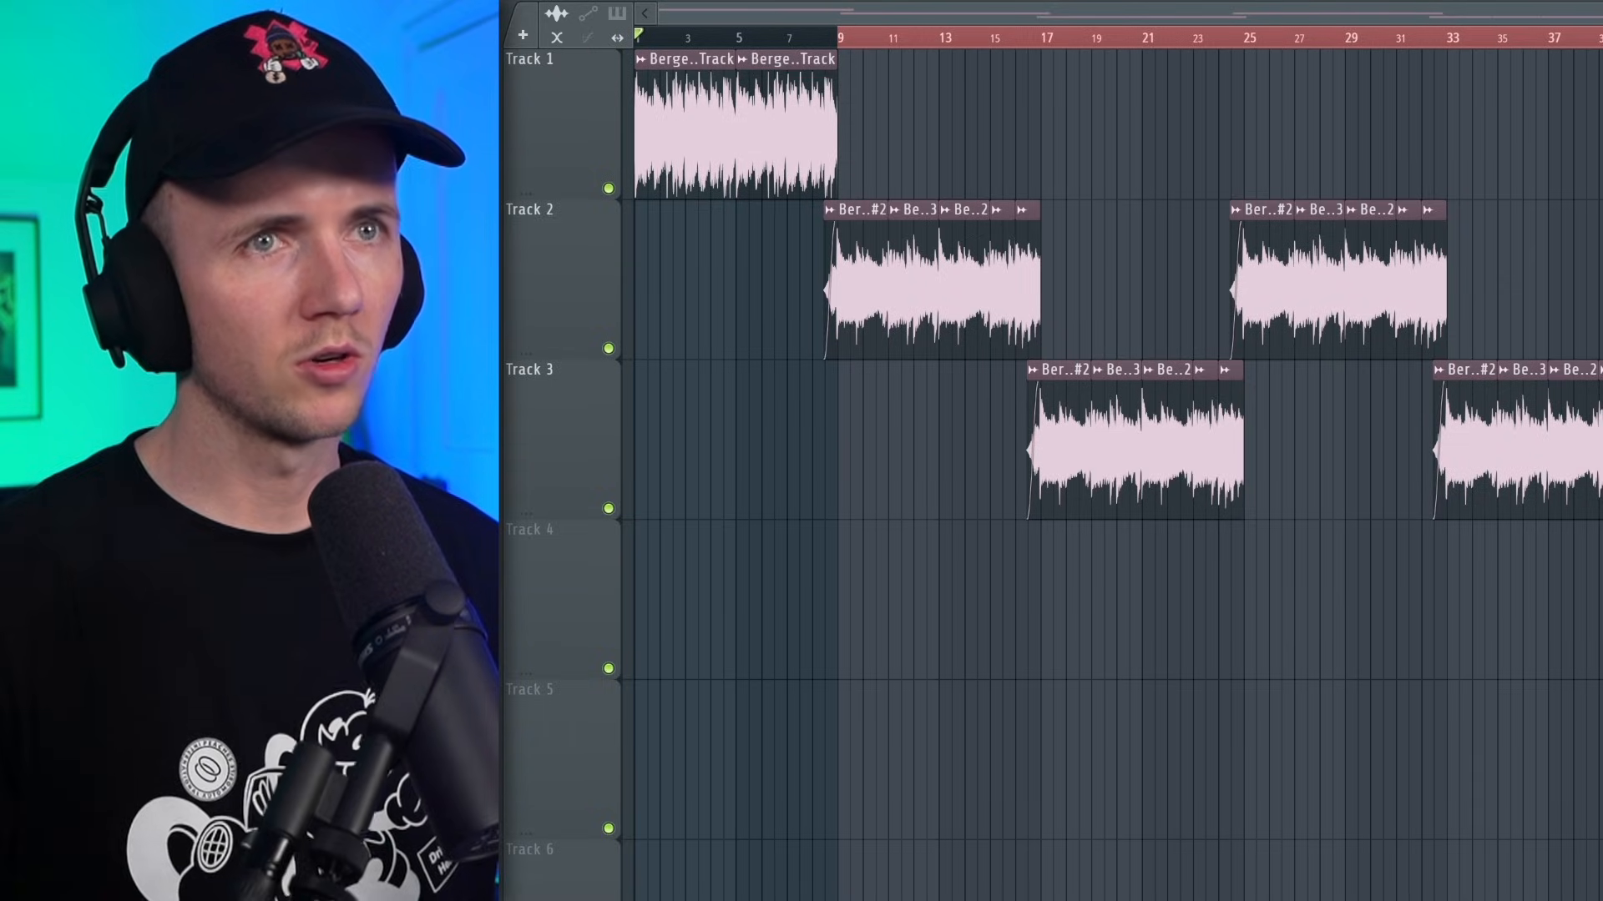
left_click_drag(1599, 601, 1073, 401)
left_click_drag(686, 147, 894, 142)
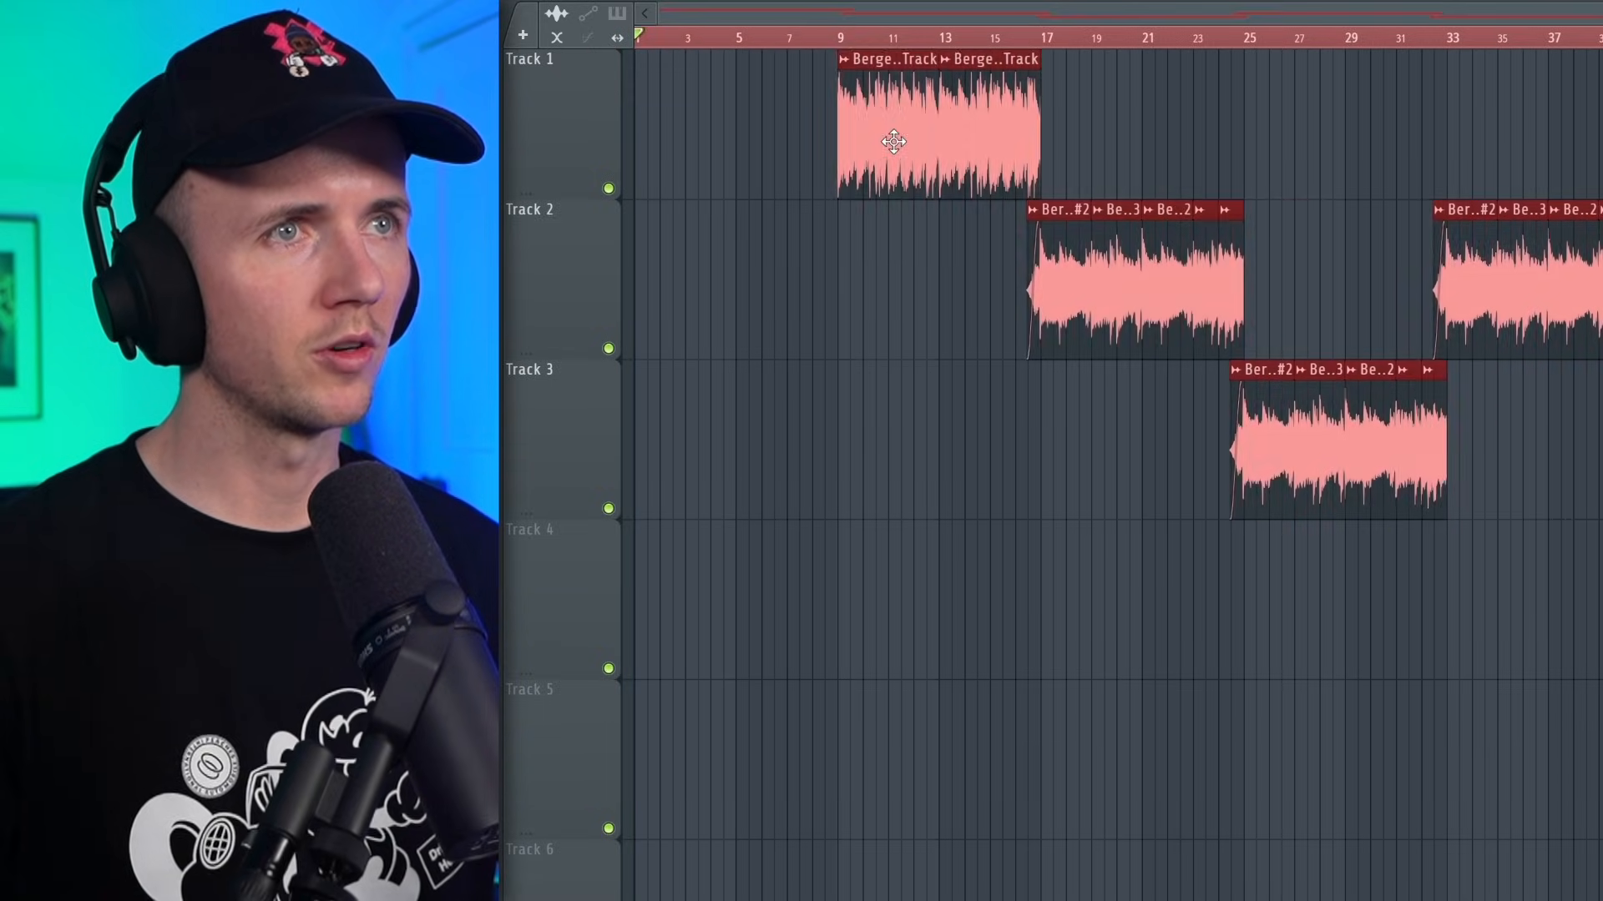
key("ctrl+d")
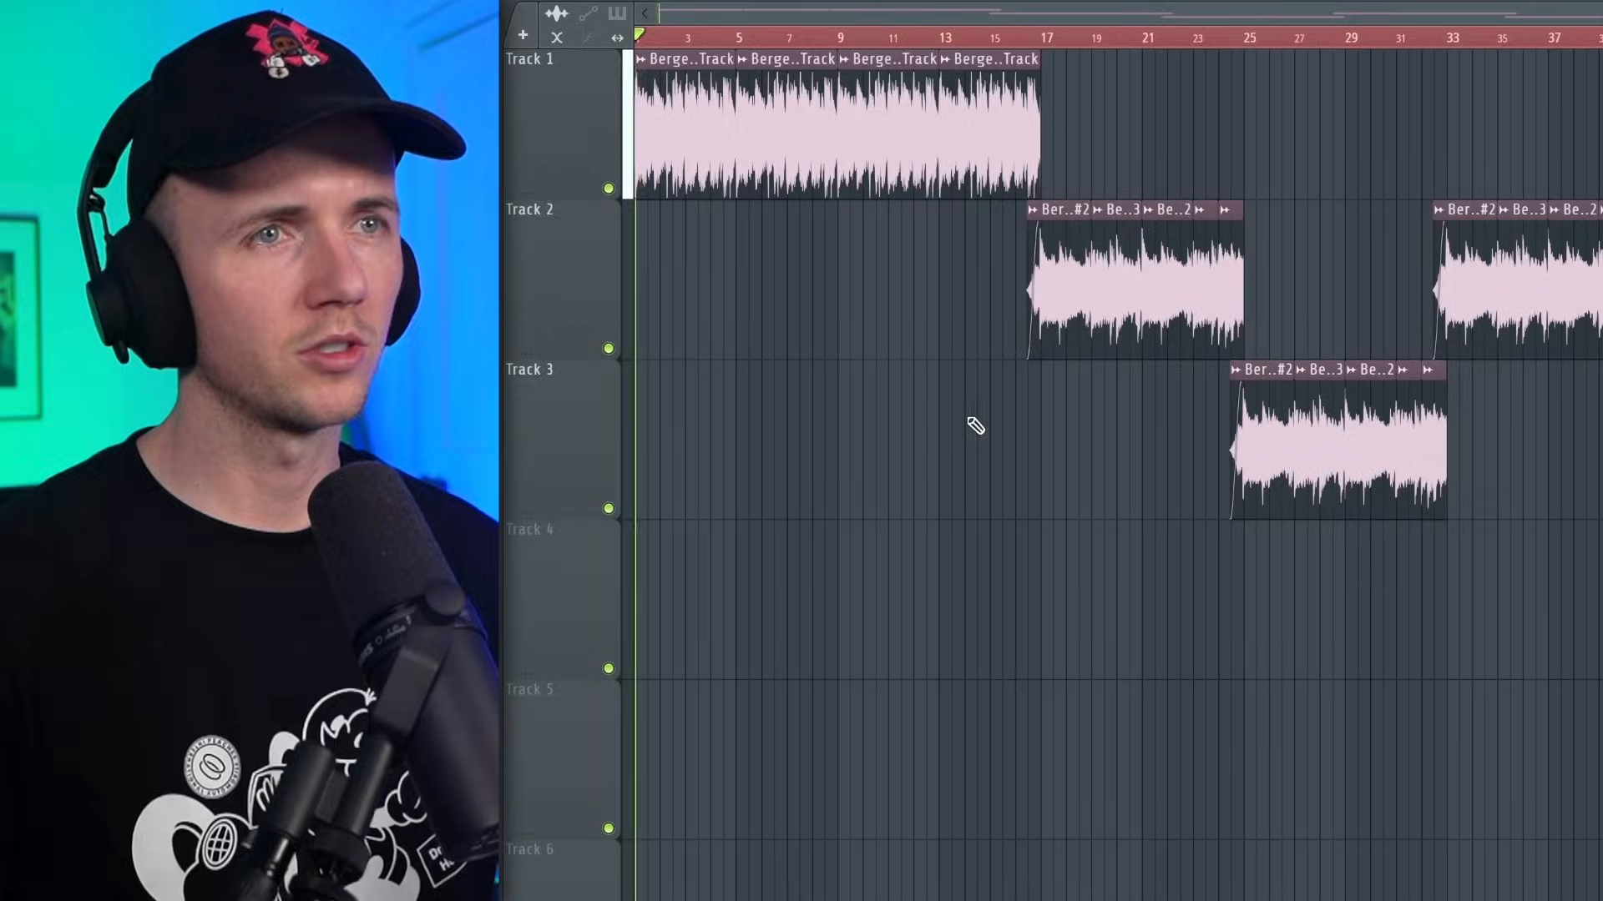
Deselect the muted chop sequence and the full sample clip on the track below it.
scroll(1353, 584, "down", 2)
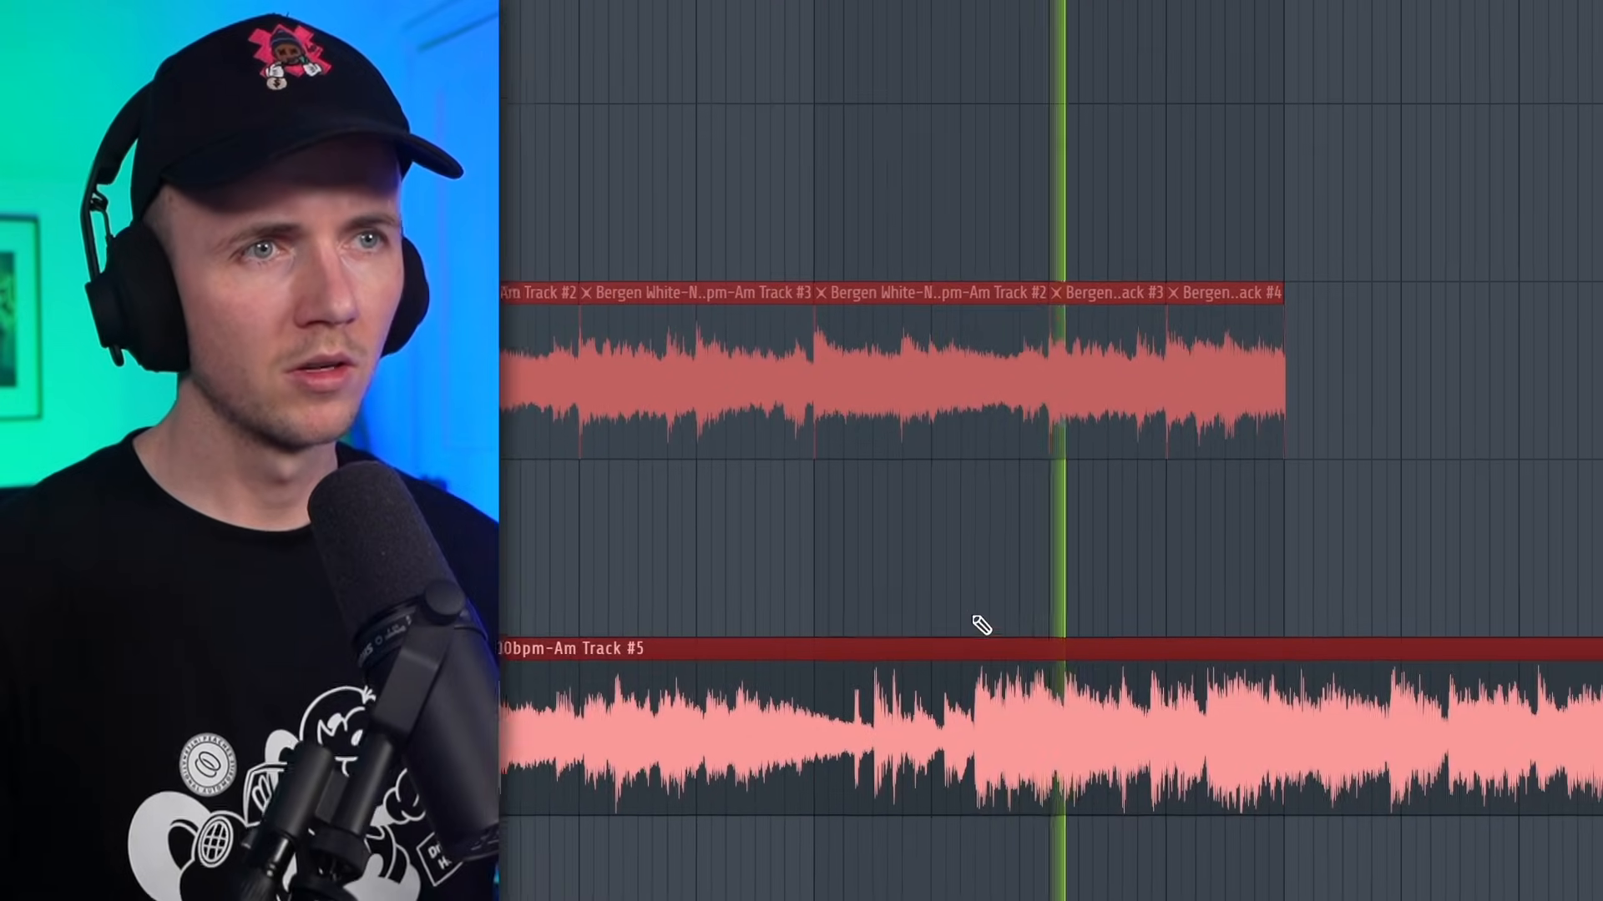
key("ctrl+d")
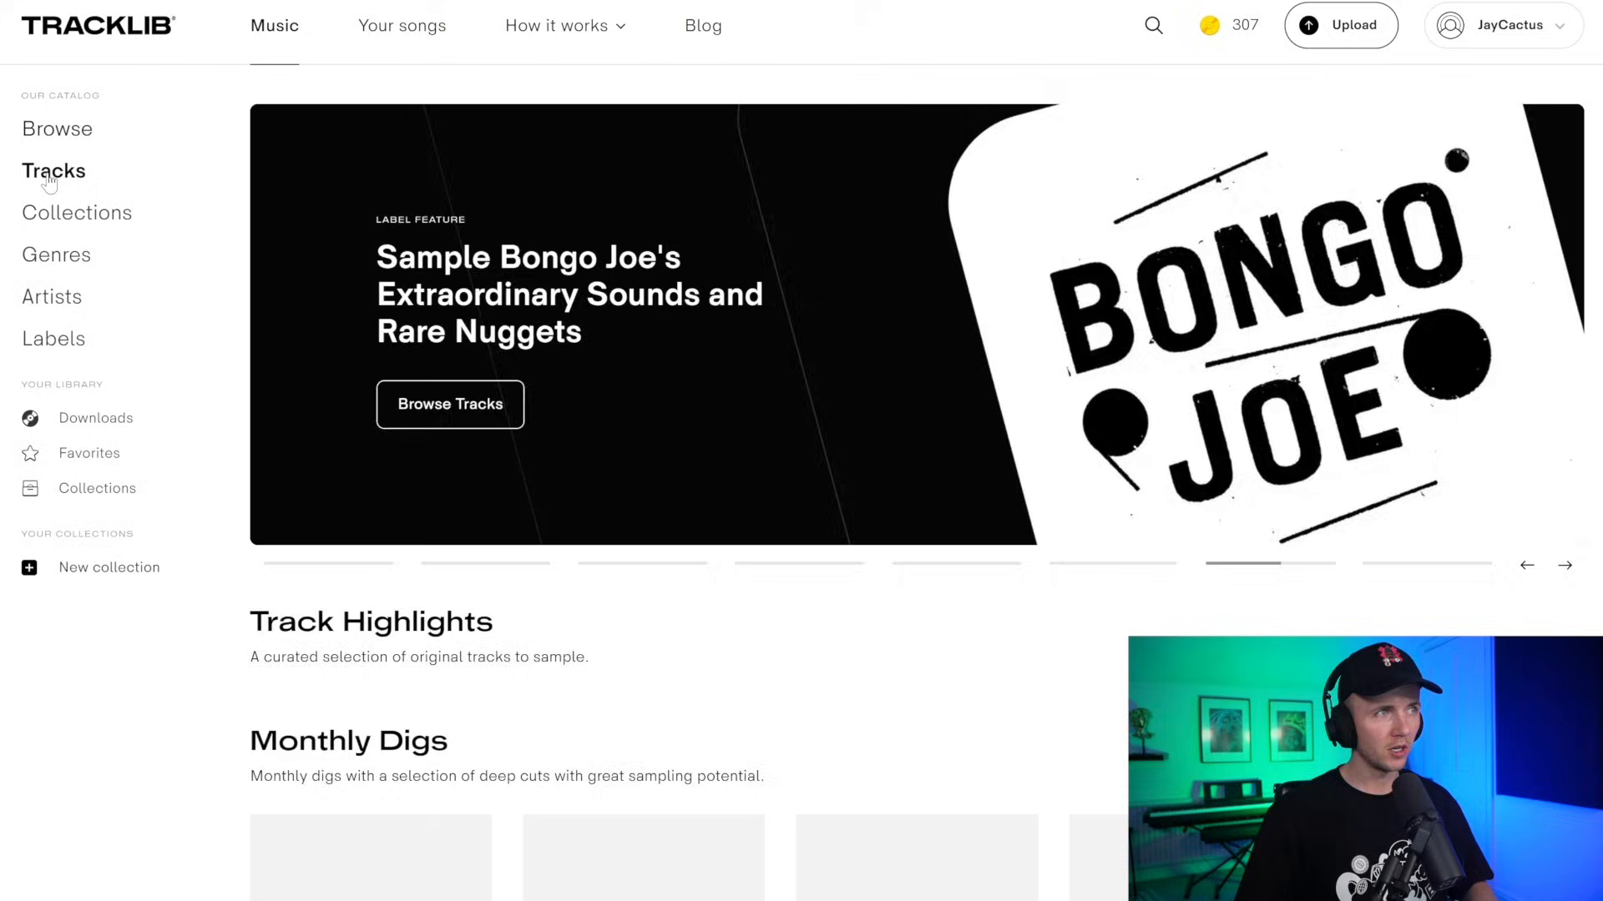
In Tracklib, filter the track catalog to the Rock genre and lower the upper limit of the release year range.
left_click(50, 177)
left_click(259, 282)
scroll(279, 552, "down", 3)
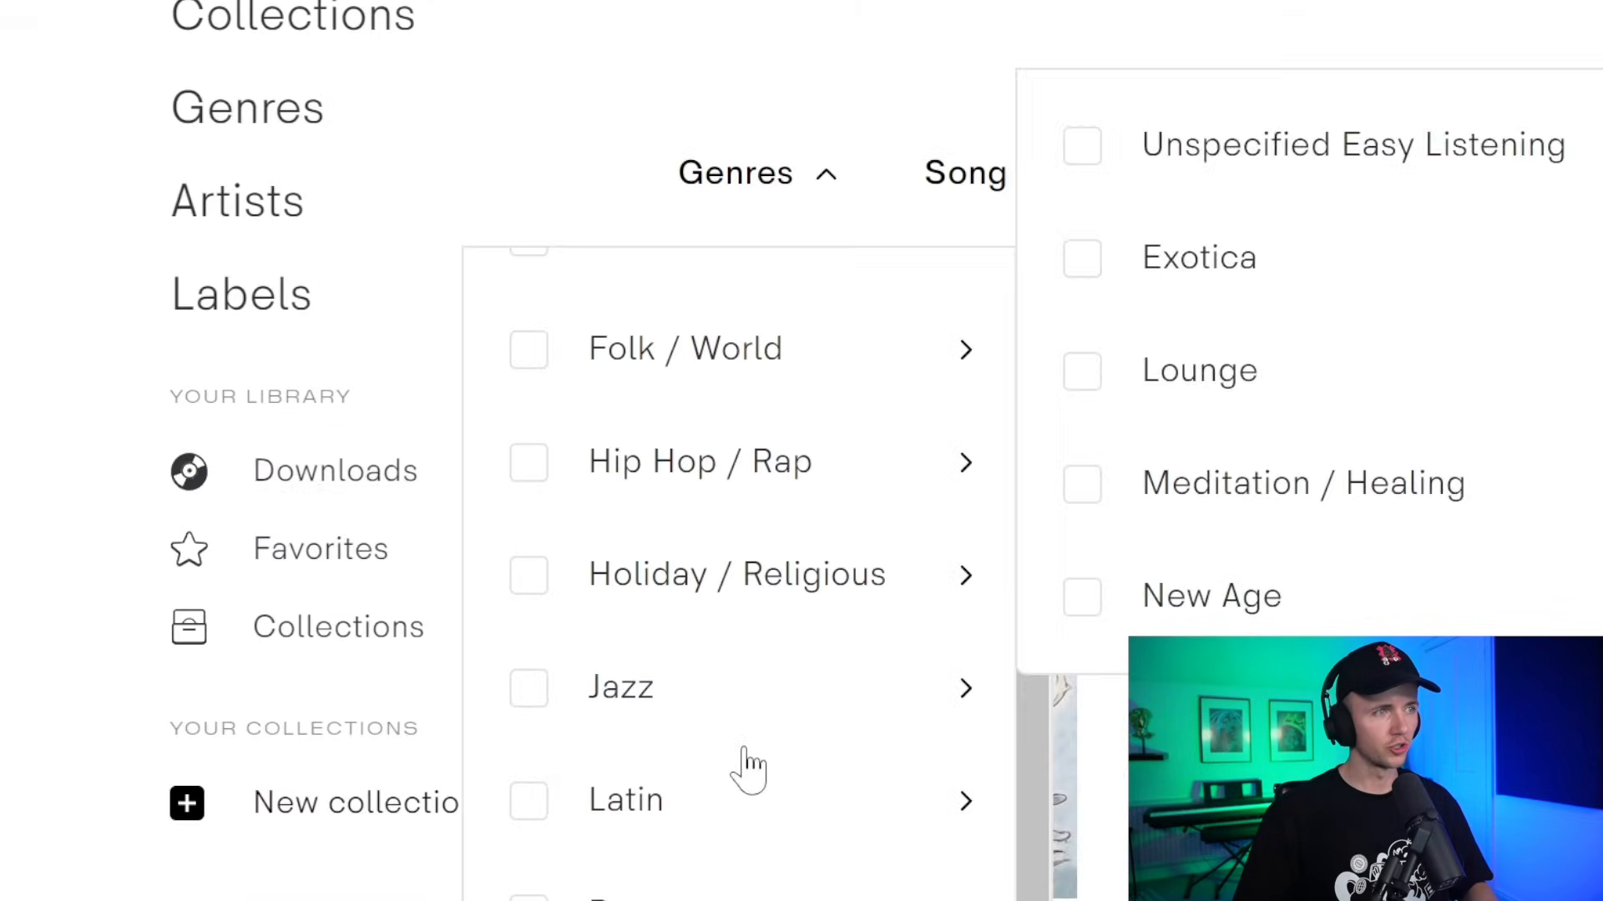
scroll(283, 551, "down", 3)
mouse_move(198, 648)
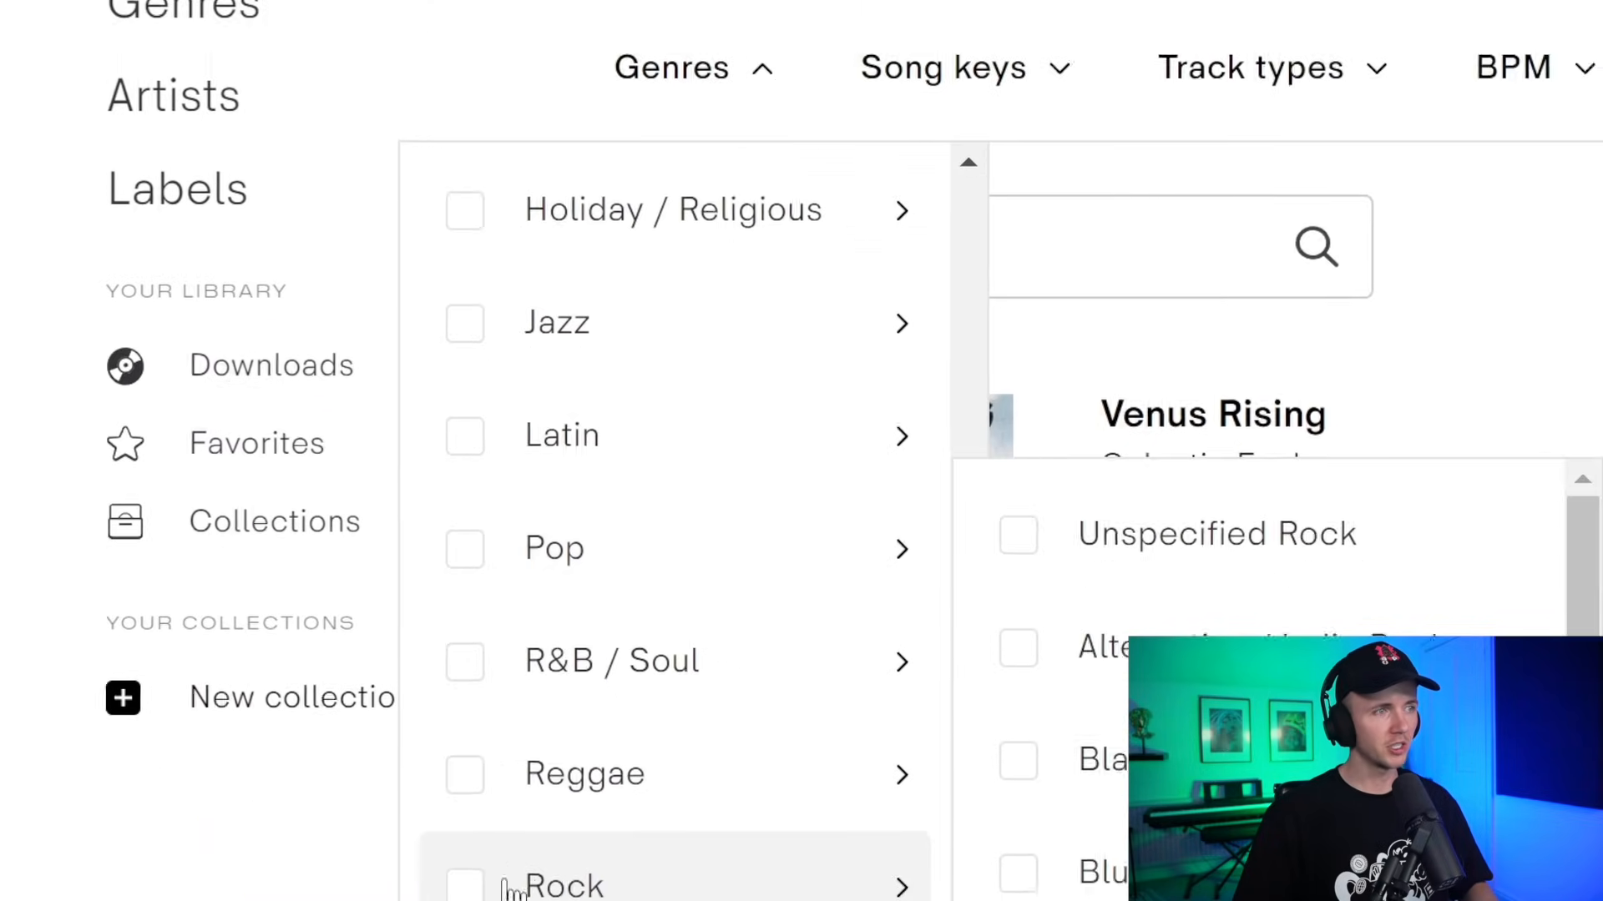
left_click(465, 884)
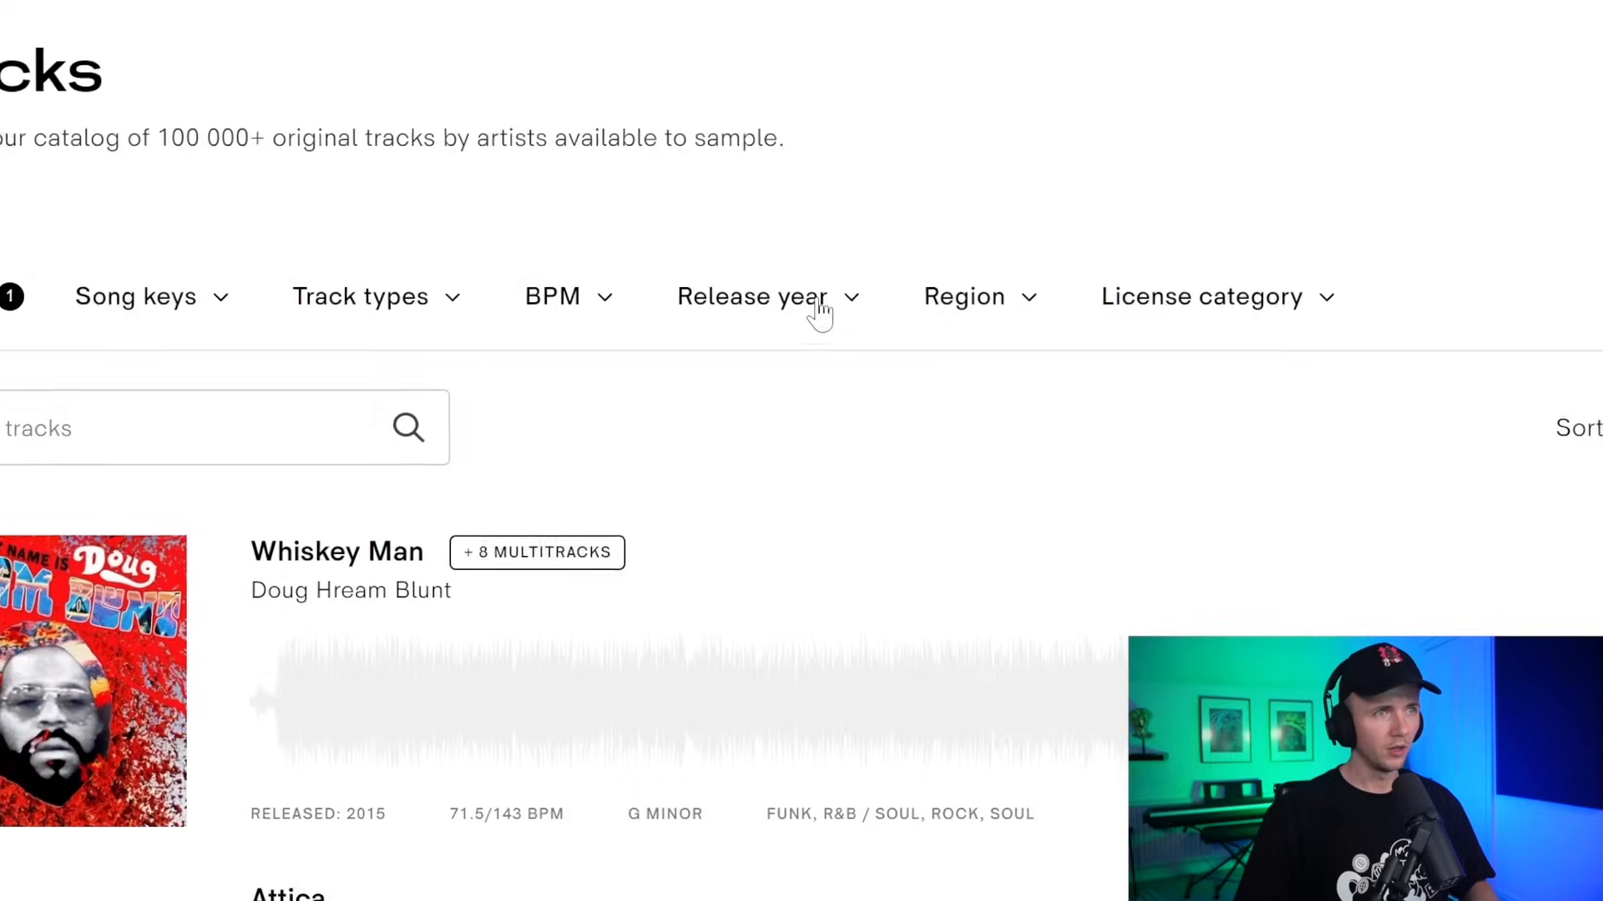
left_click(818, 313)
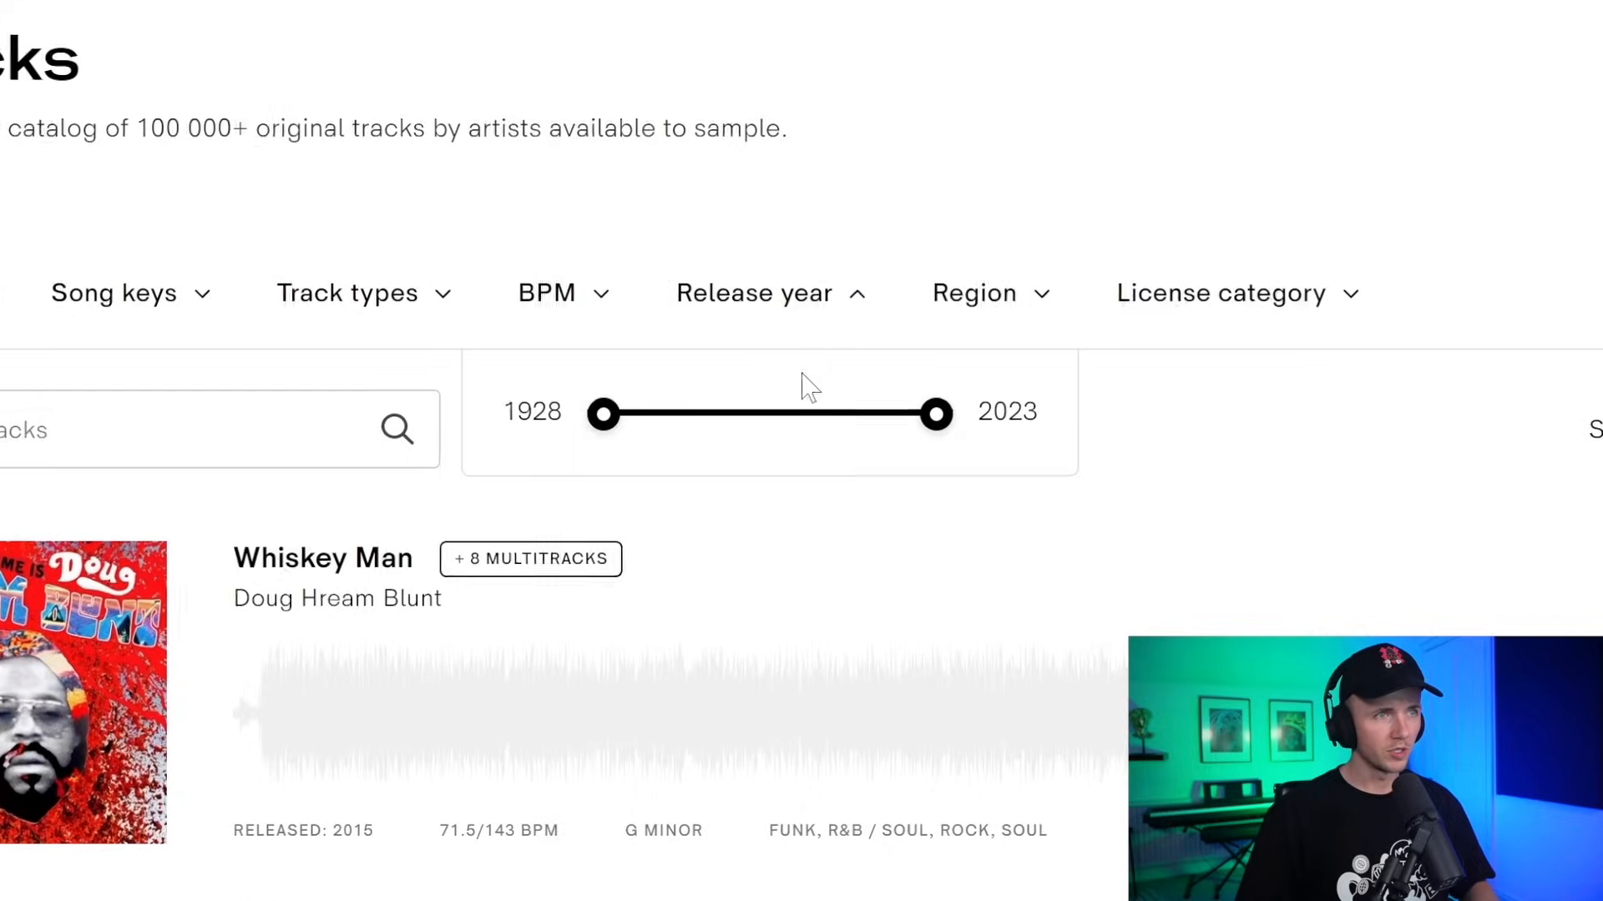
left_click_drag(956, 422, 841, 430)
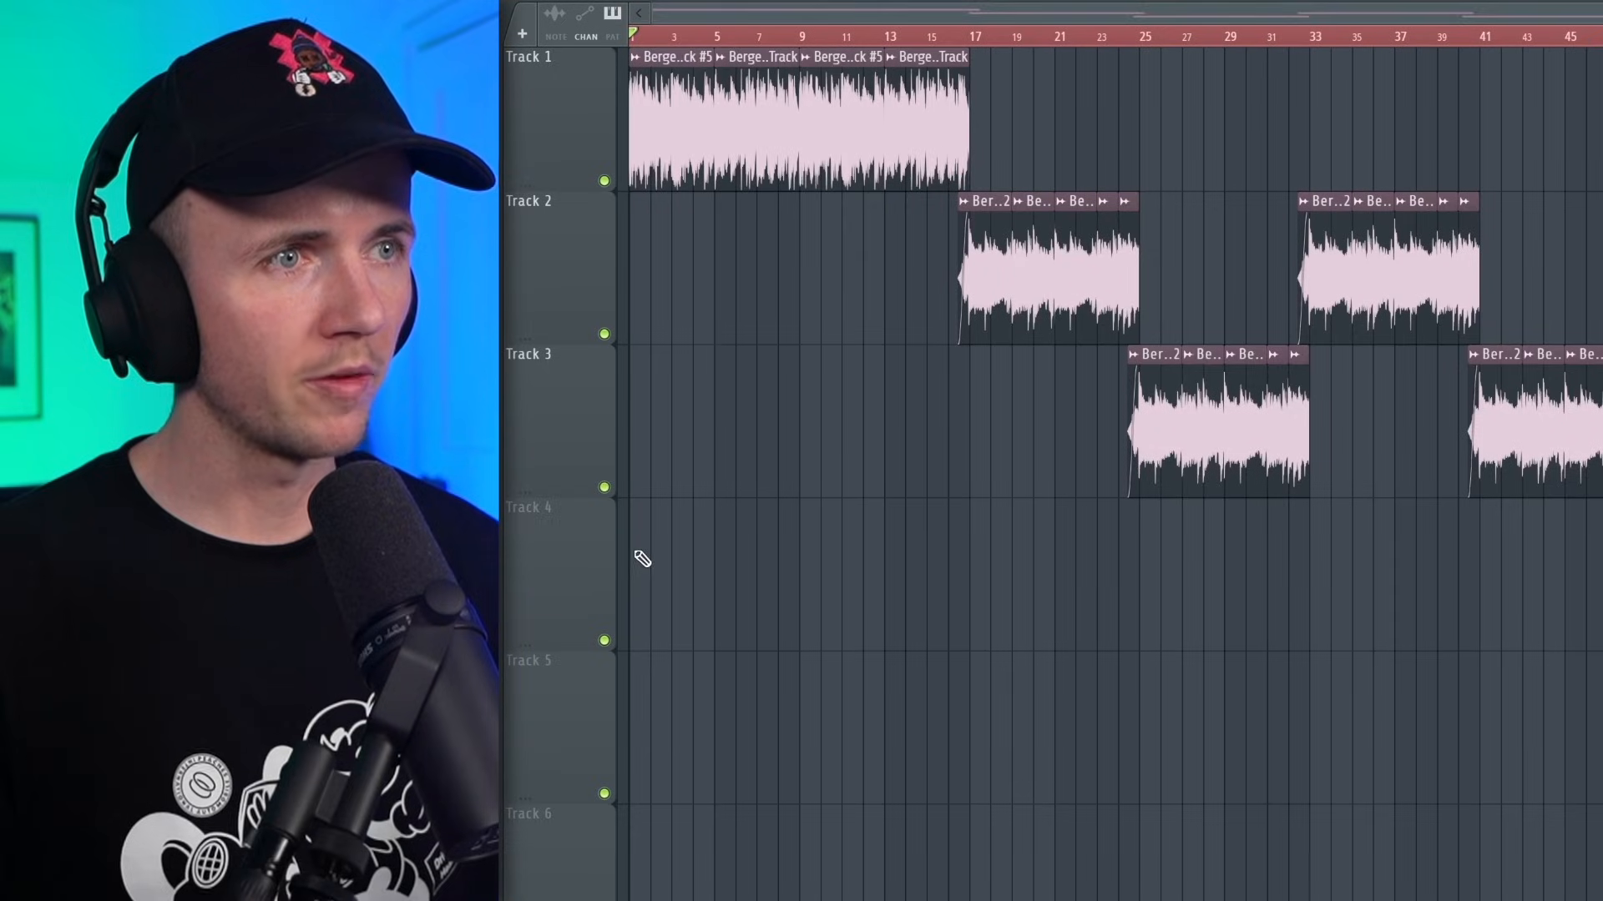
Place the Drumz pattern on Track 4 starting at bar 1 and add a second clip at bar 9.
left_click(636, 552)
left_click_drag(649, 512, 793, 513)
left_click(811, 513)
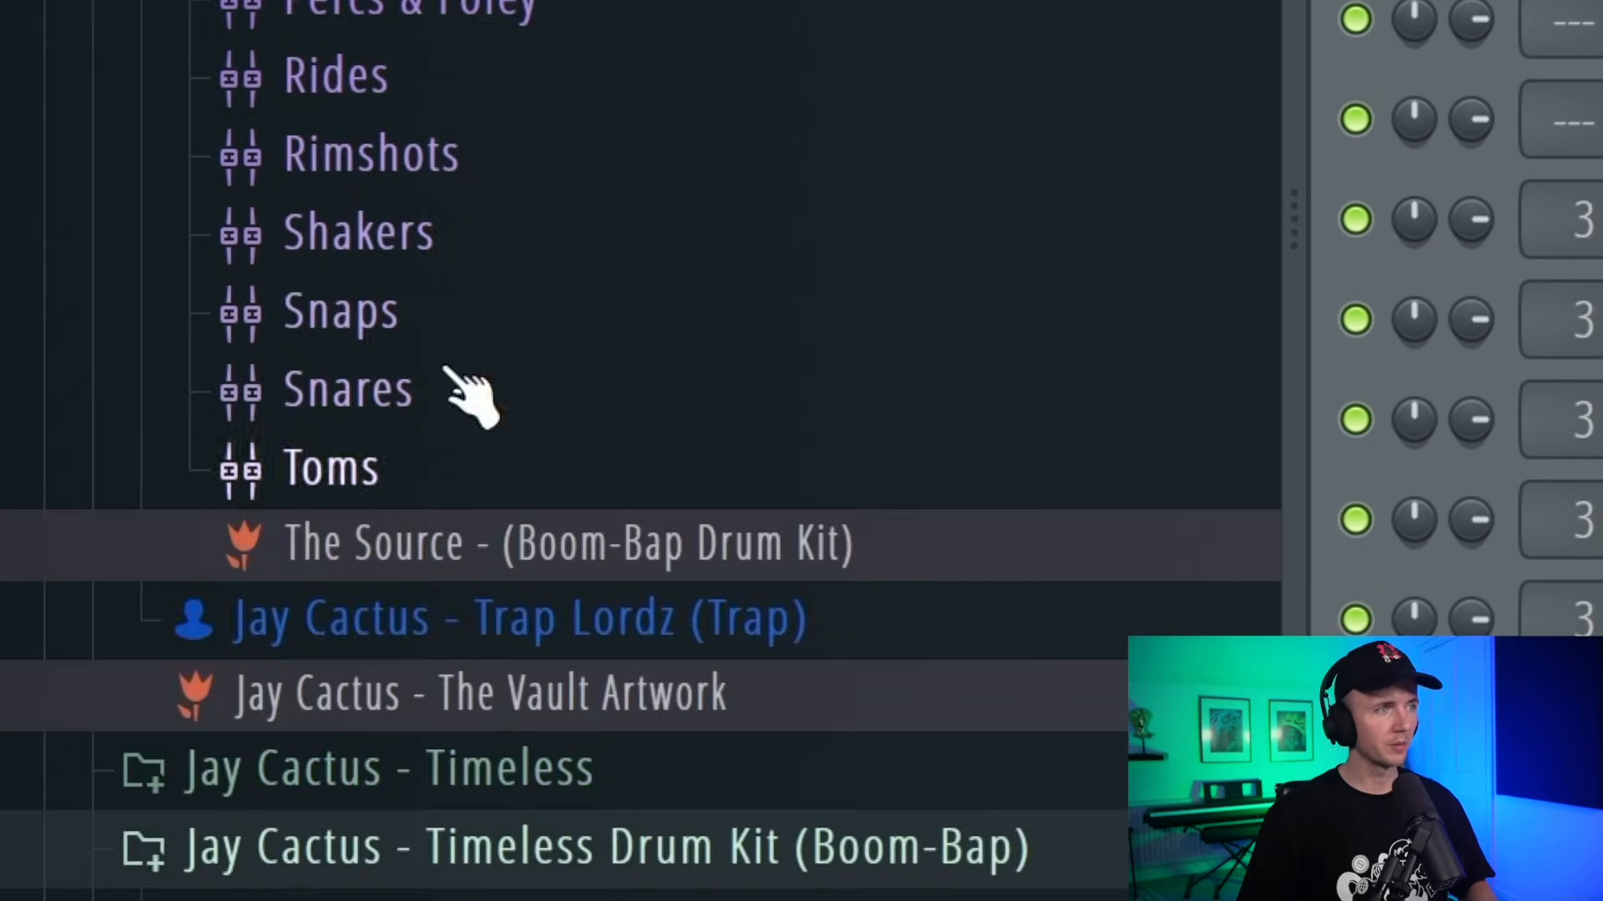
Browse The Source drum kit's snares and replace the Snare channel's sample with The Source - Boom Snare.
left_click(472, 396)
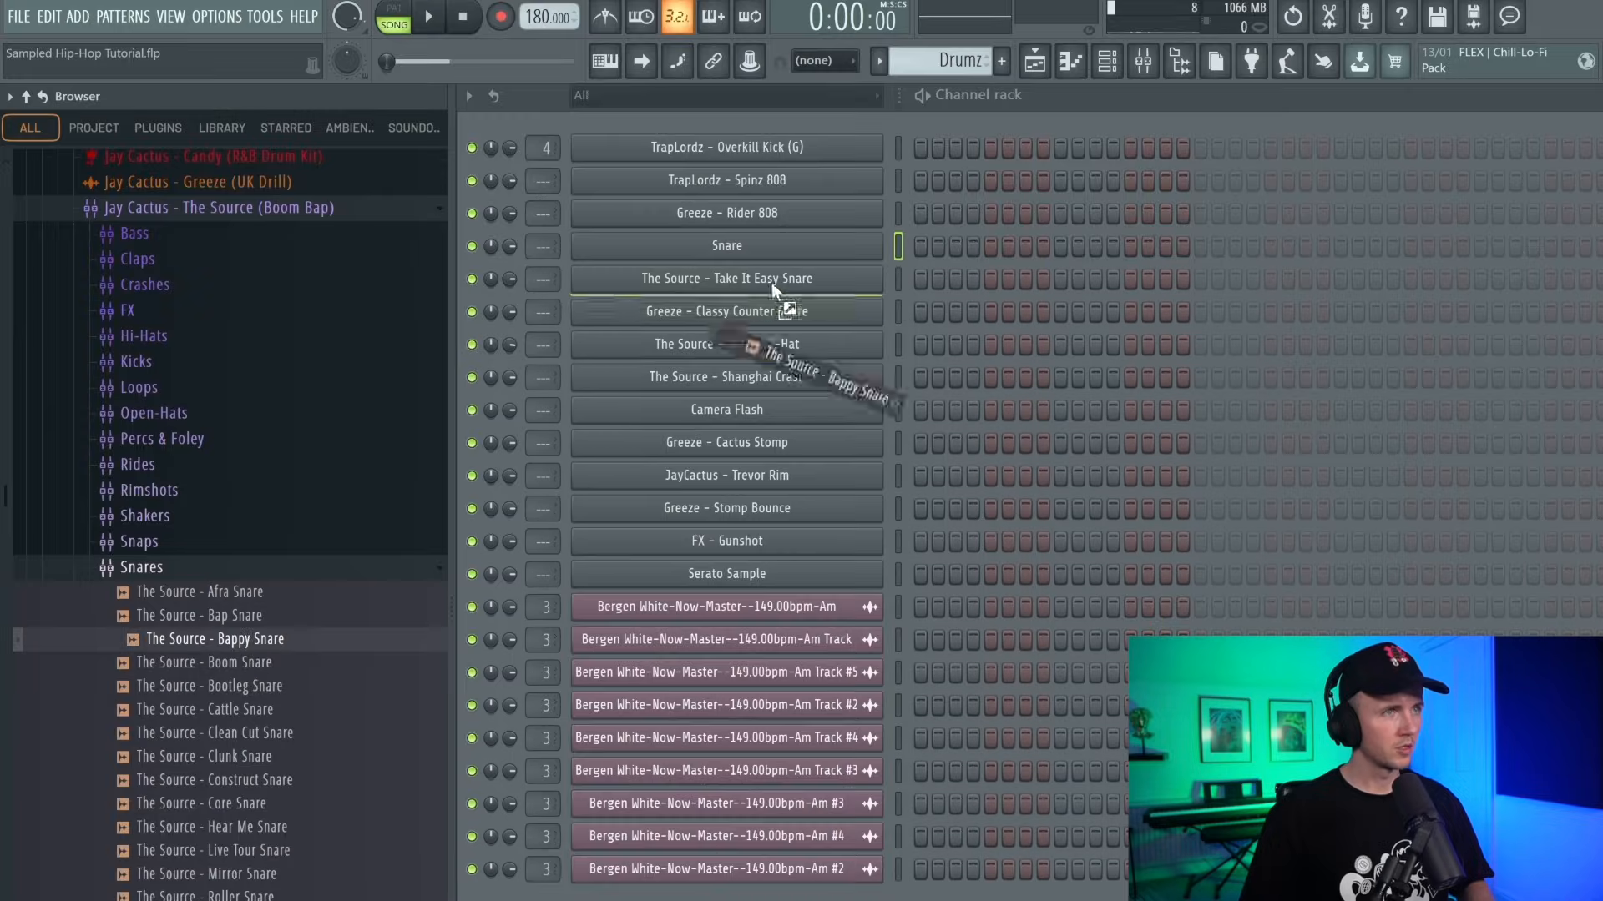
left_click_drag(773, 285, 768, 252)
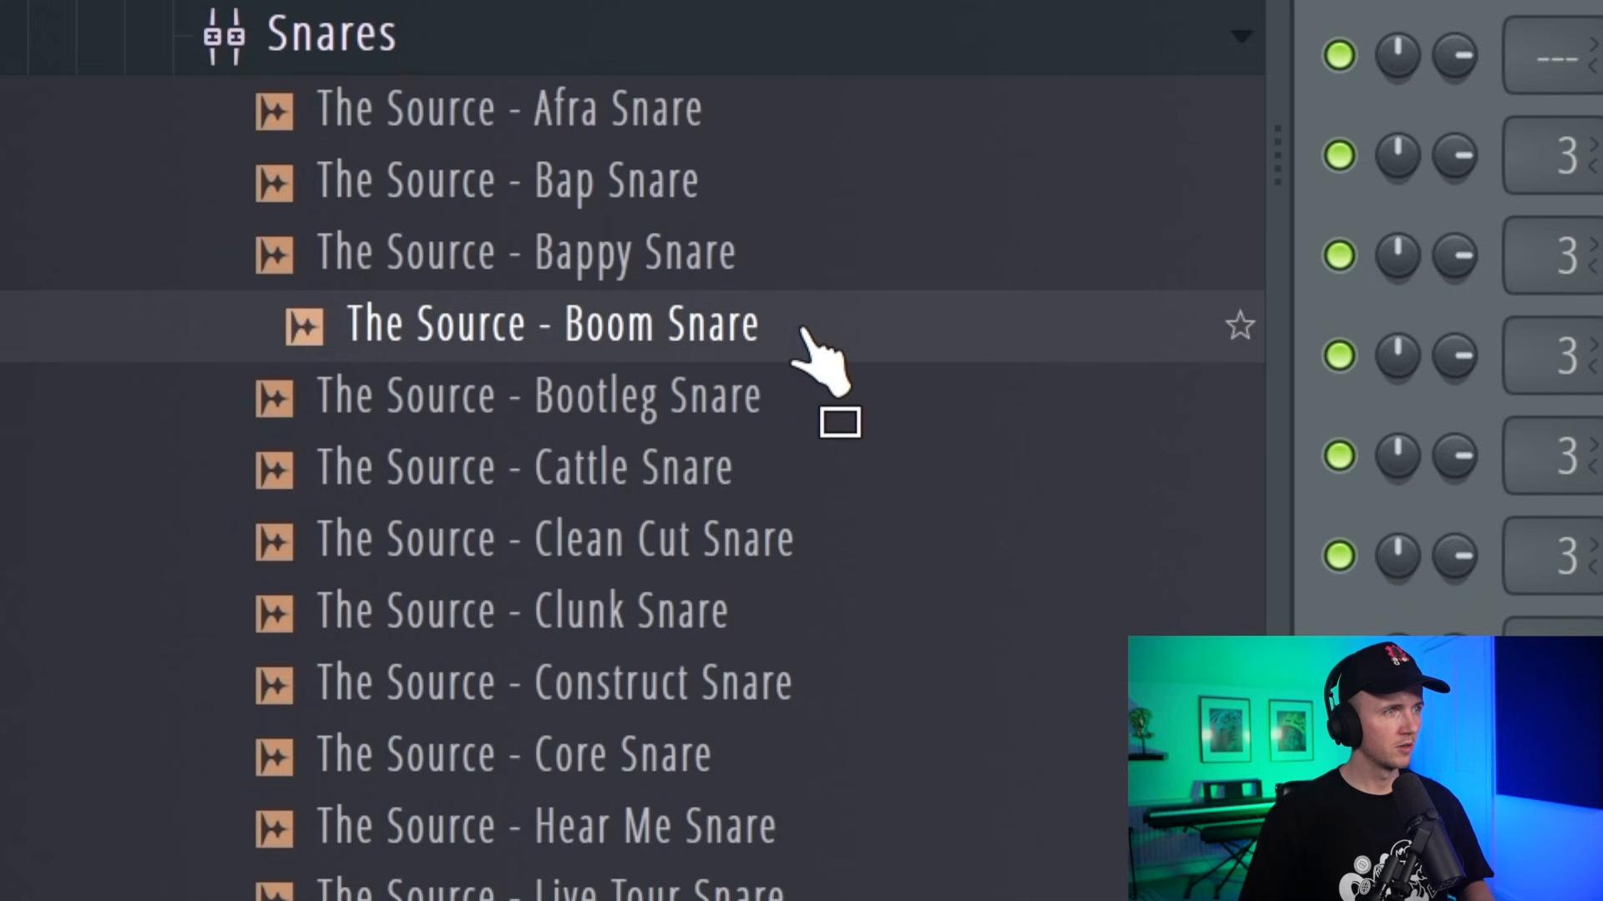
left_click_drag(802, 334, 805, 375)
left_click_drag(804, 375, 805, 376)
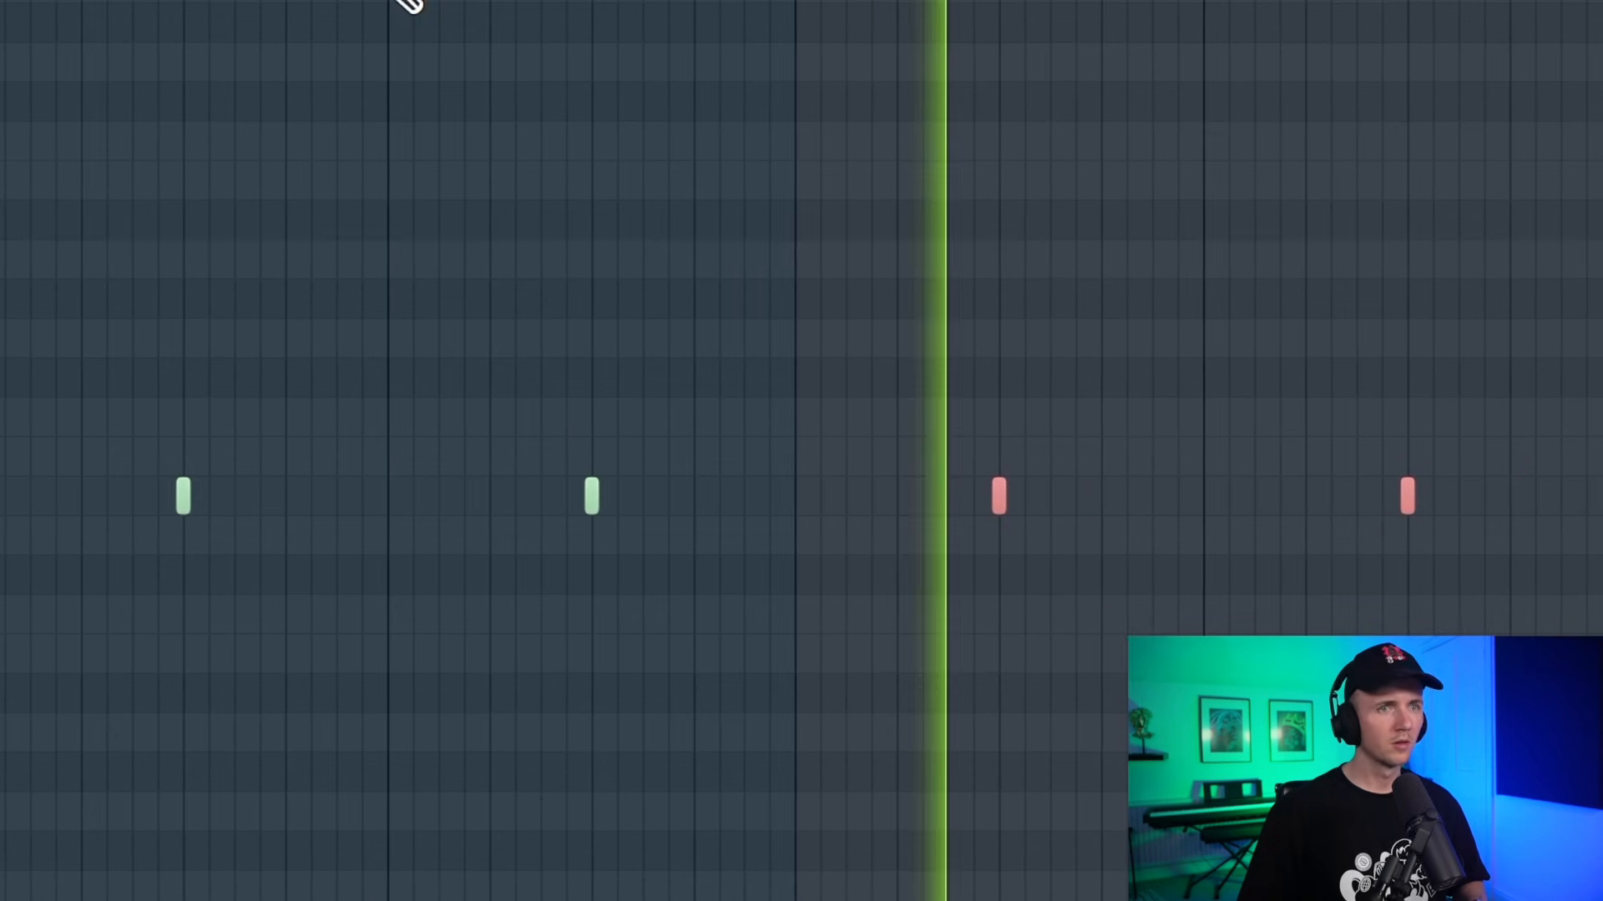
Load The Source - Styles Hi-Hat onto the hi-hat channel and fill it with a hit every 2 steps.
scroll(407, 4, "down", 2)
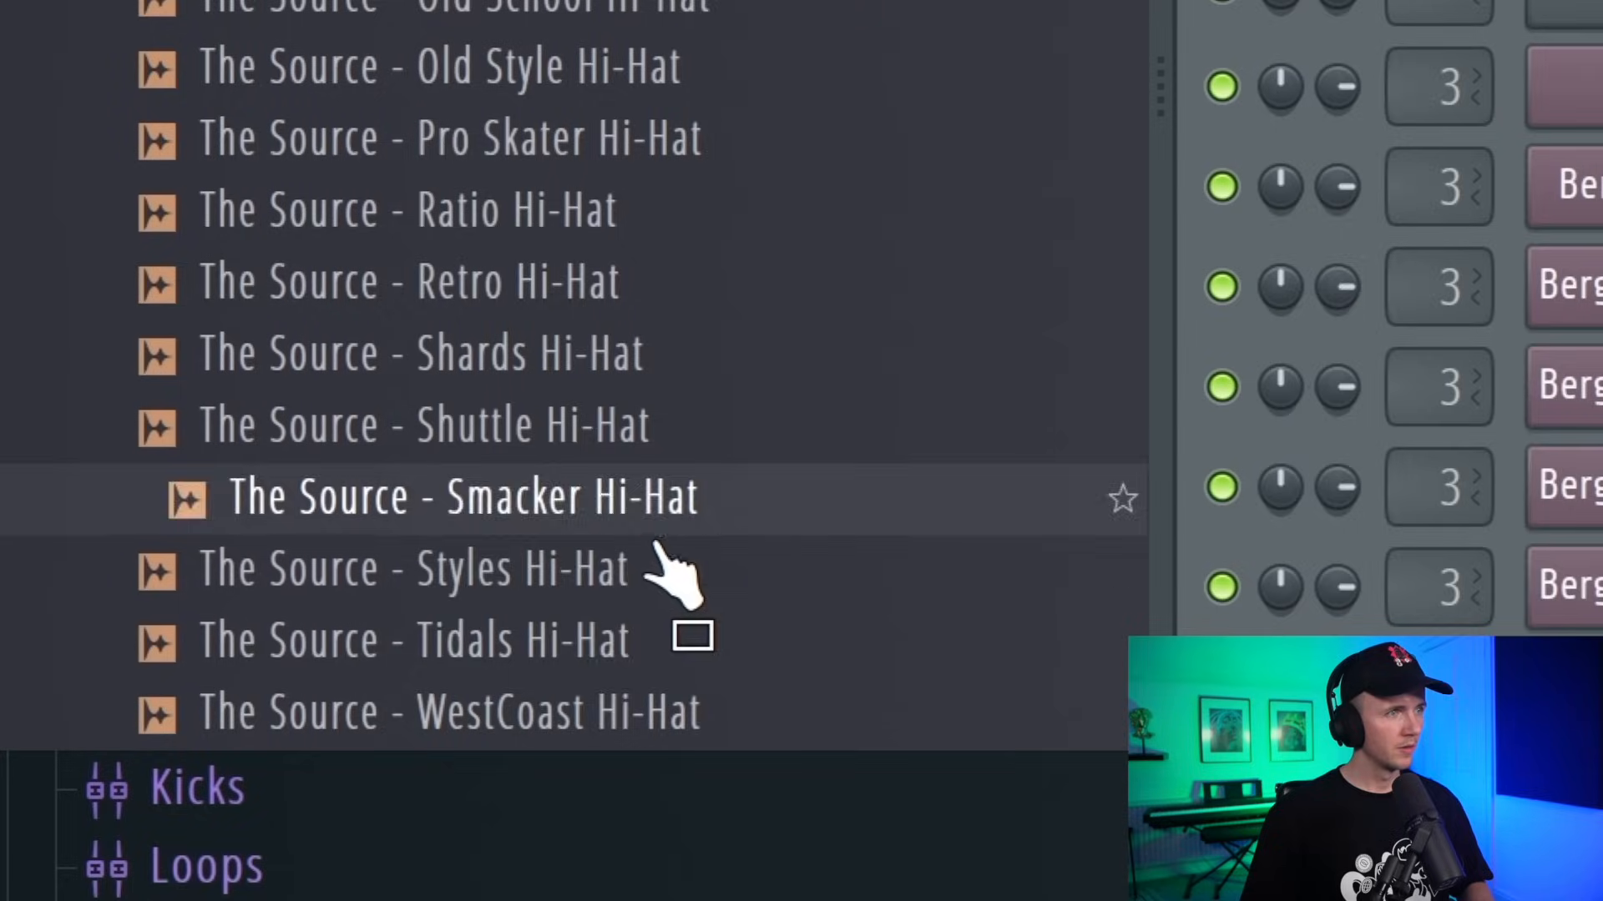
left_click_drag(656, 542, 827, 330)
left_click_drag(825, 328, 824, 328)
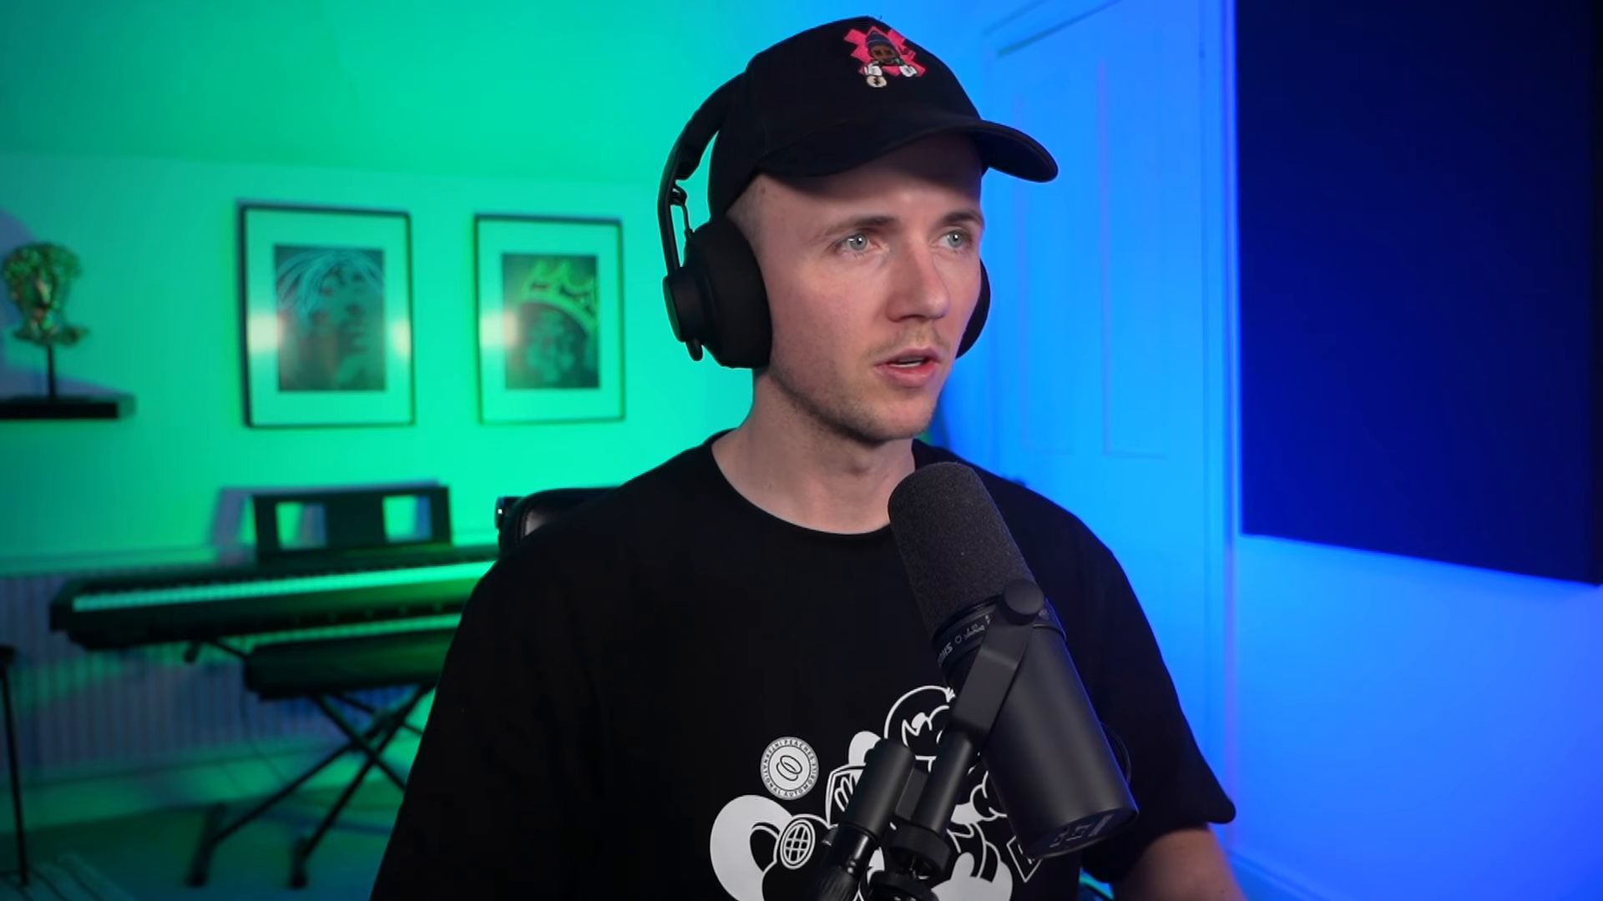
right_click(822, 288)
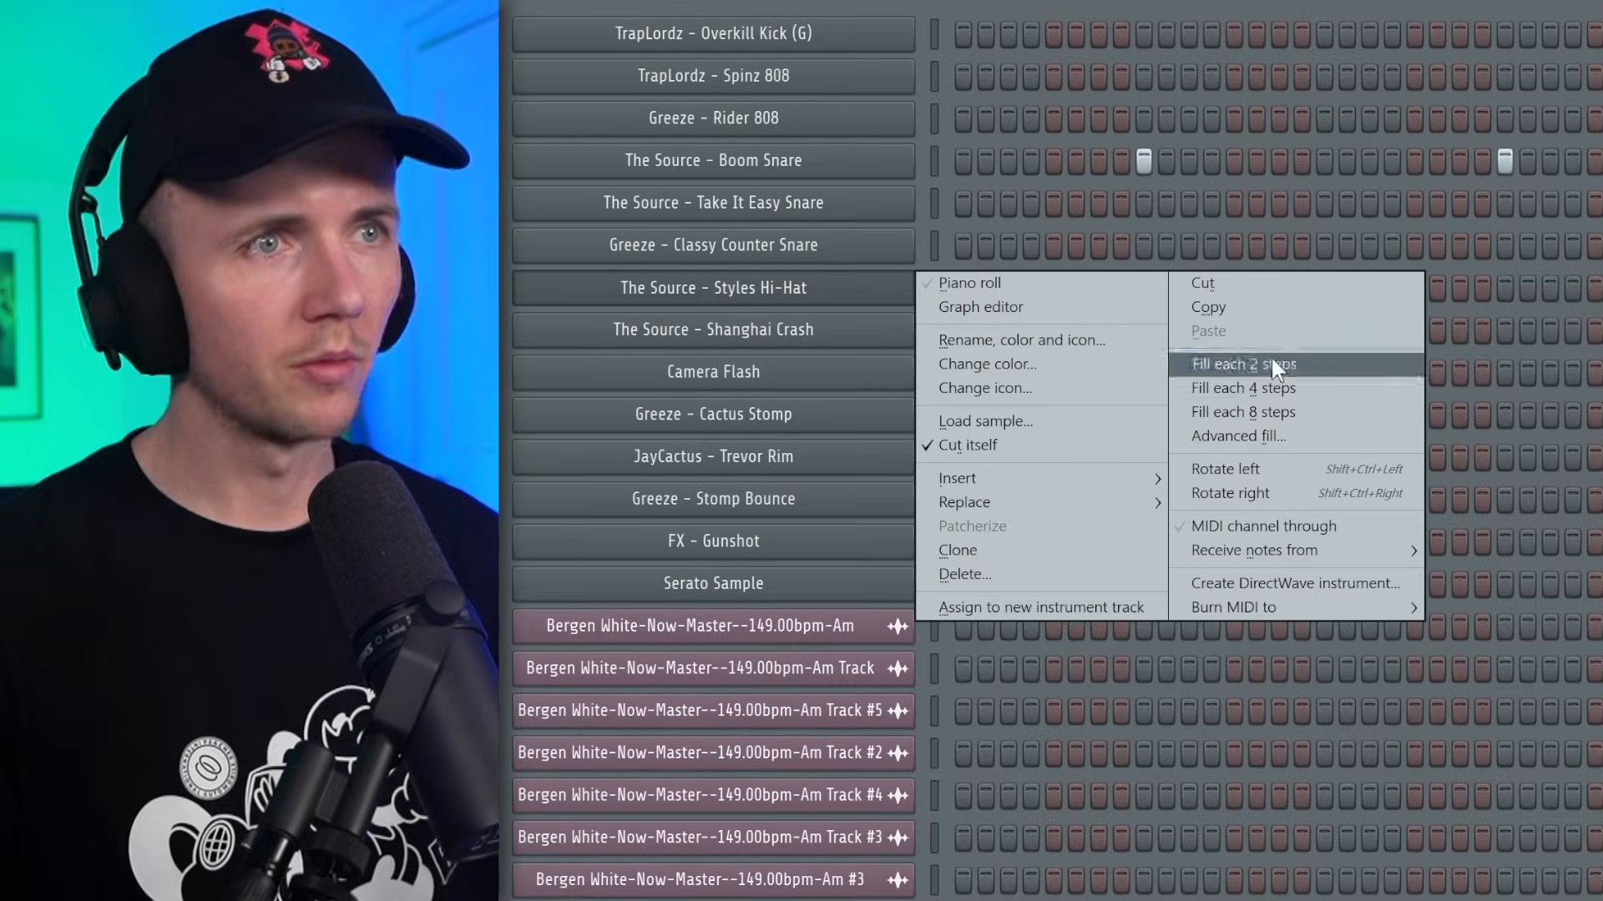
left_click(1224, 369)
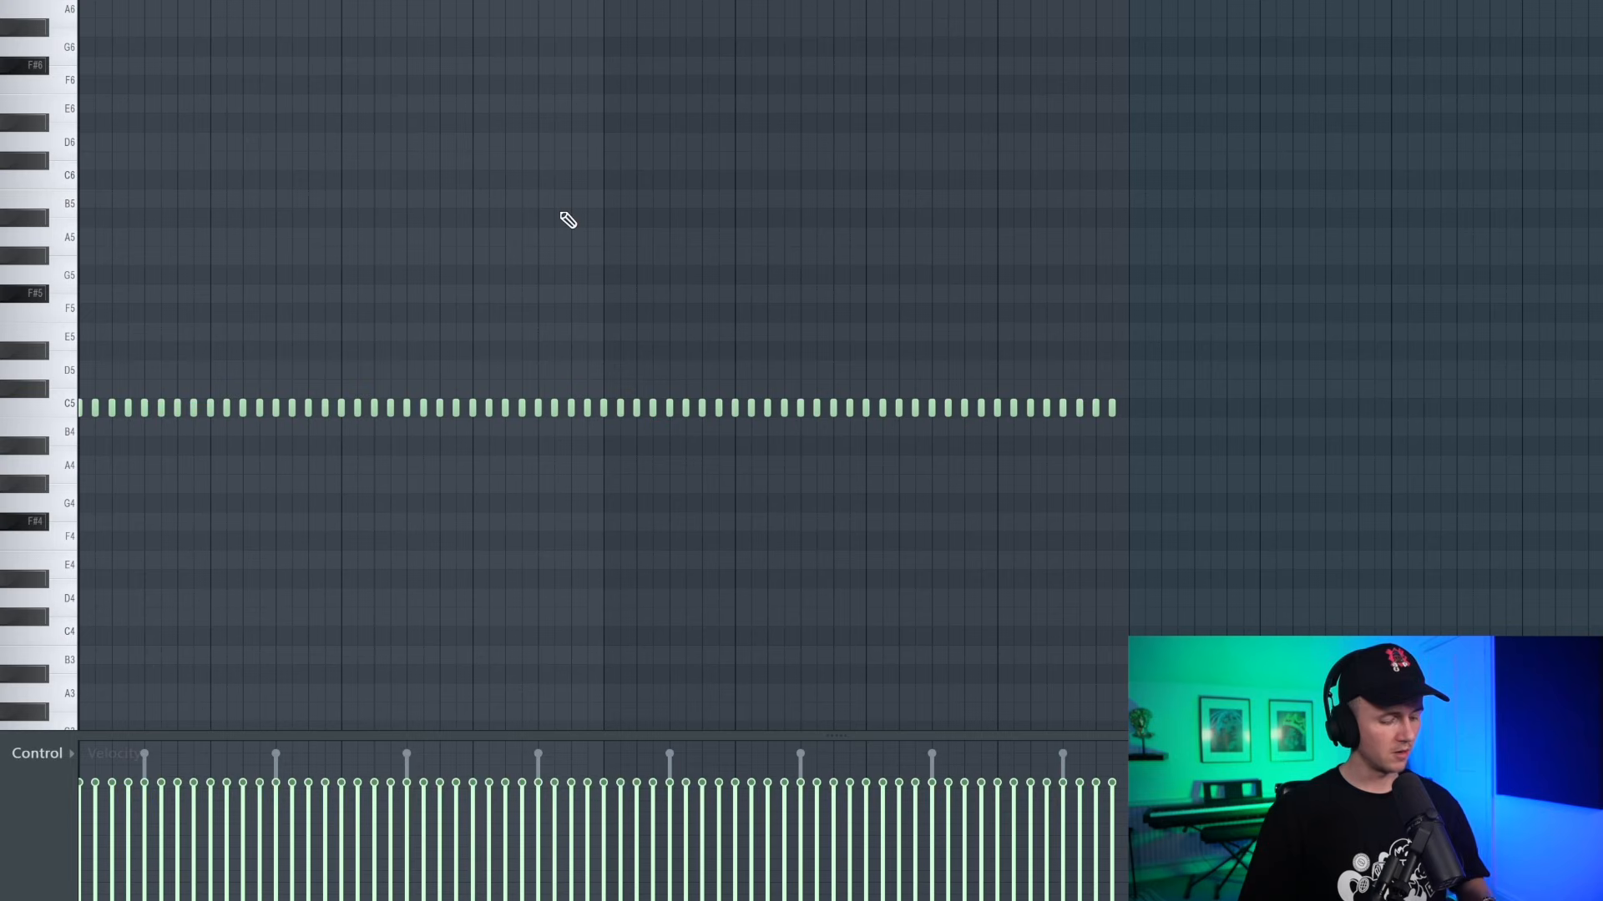
Select all hi-hat notes and randomize their velocity with bipolar levels.
key("ctrl+a")
key("alt+r")
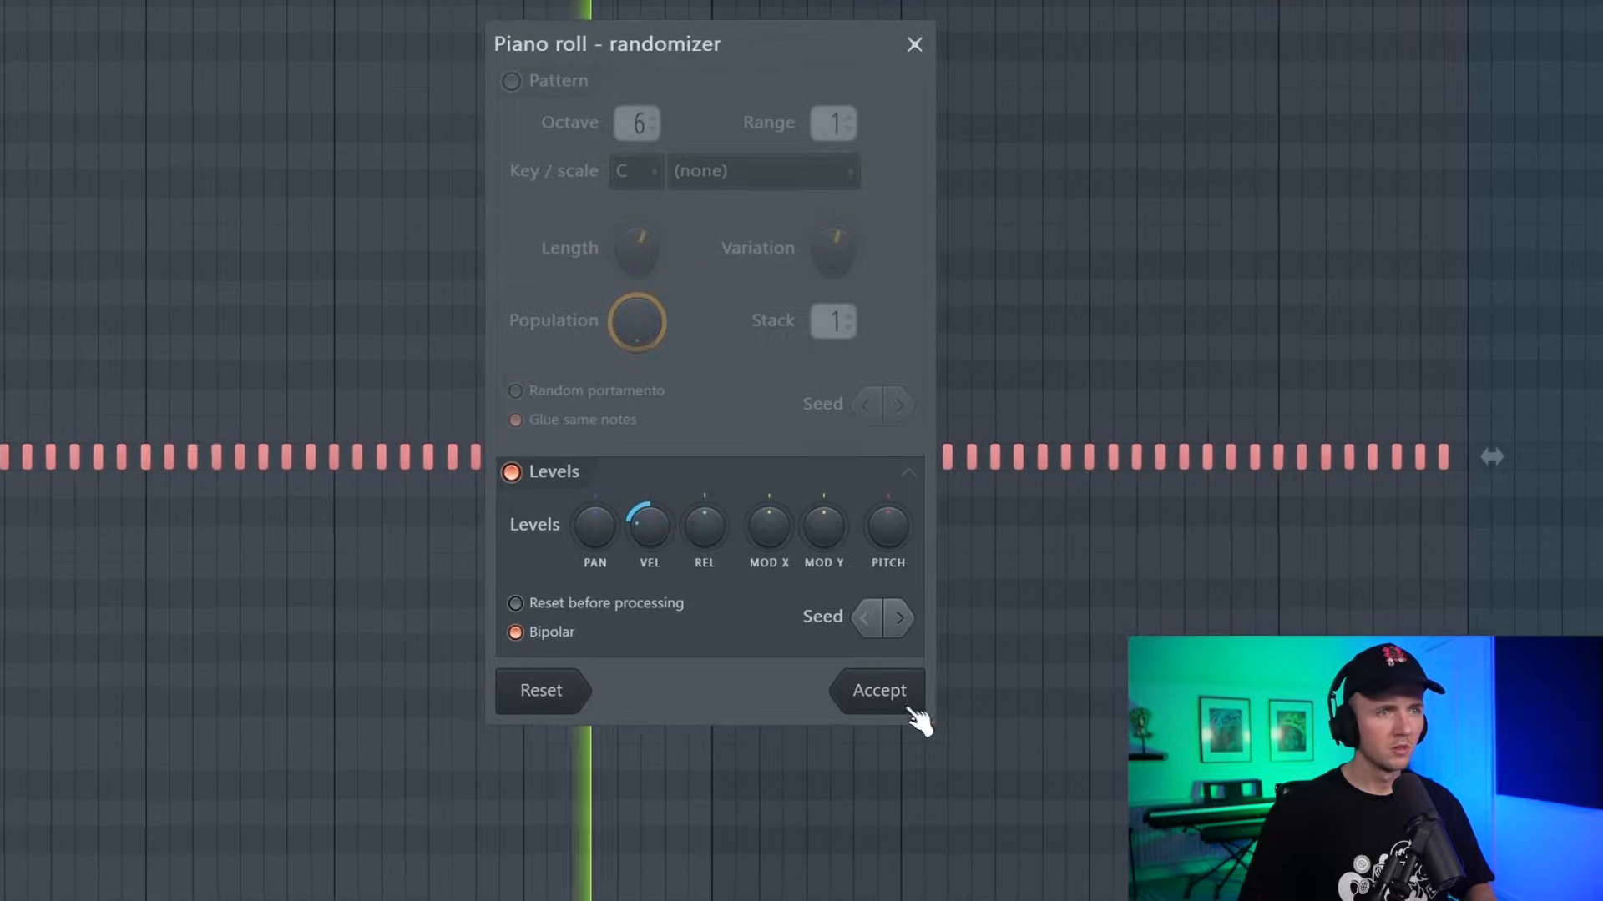
left_click(886, 693)
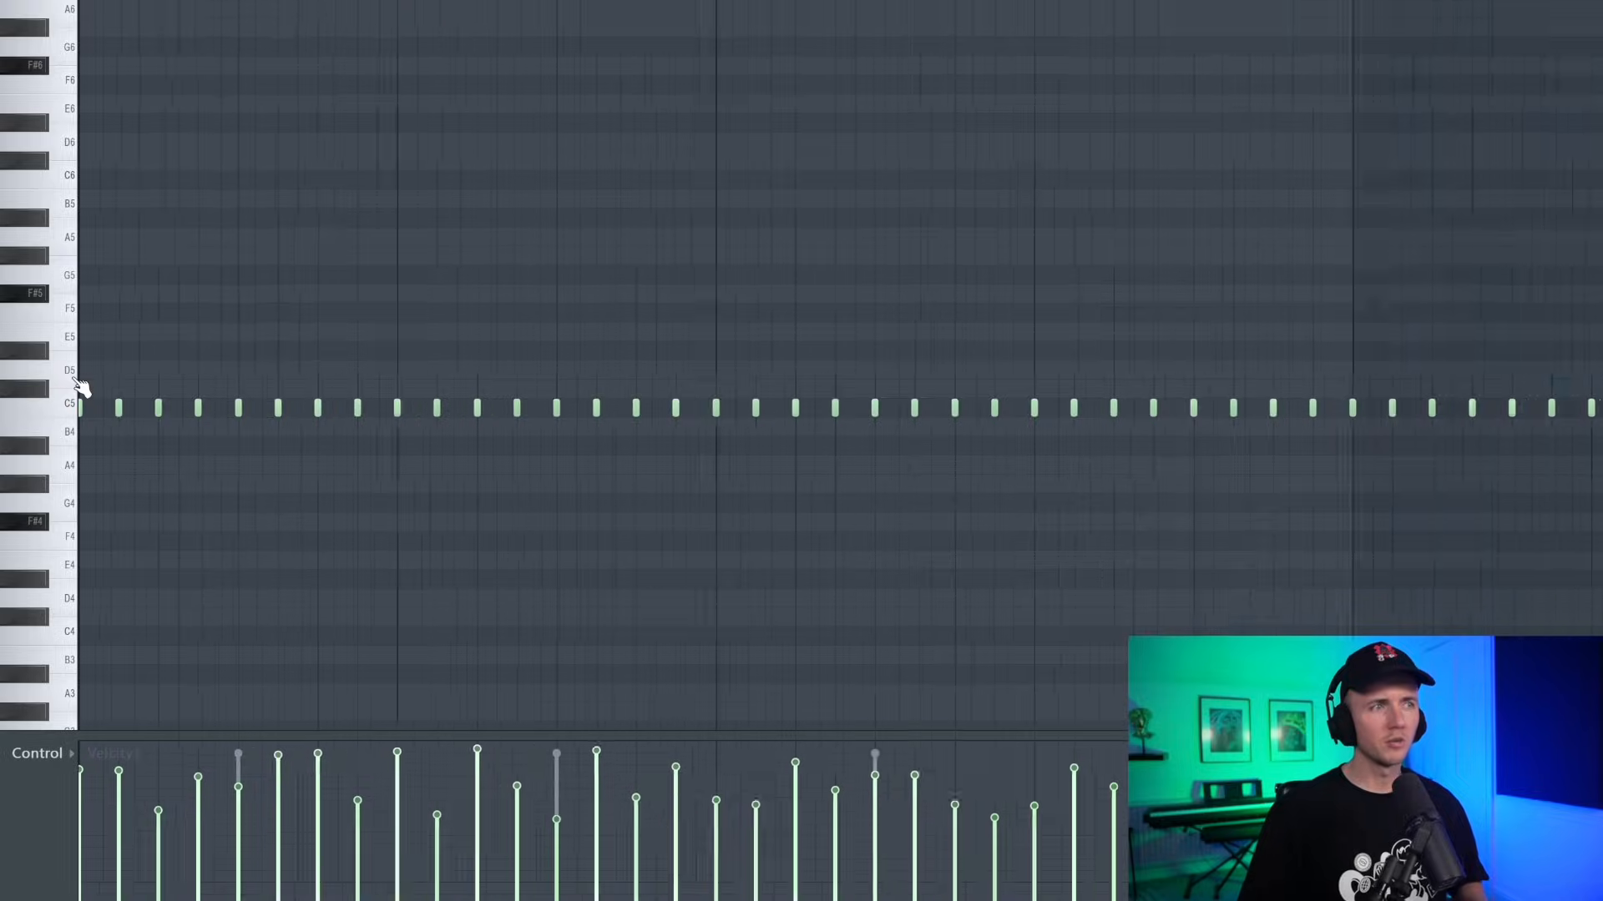
Nudge several individual hi-hat notes slightly late off the grid to humanize the rhythm.
scroll(111, 365, "up", 4)
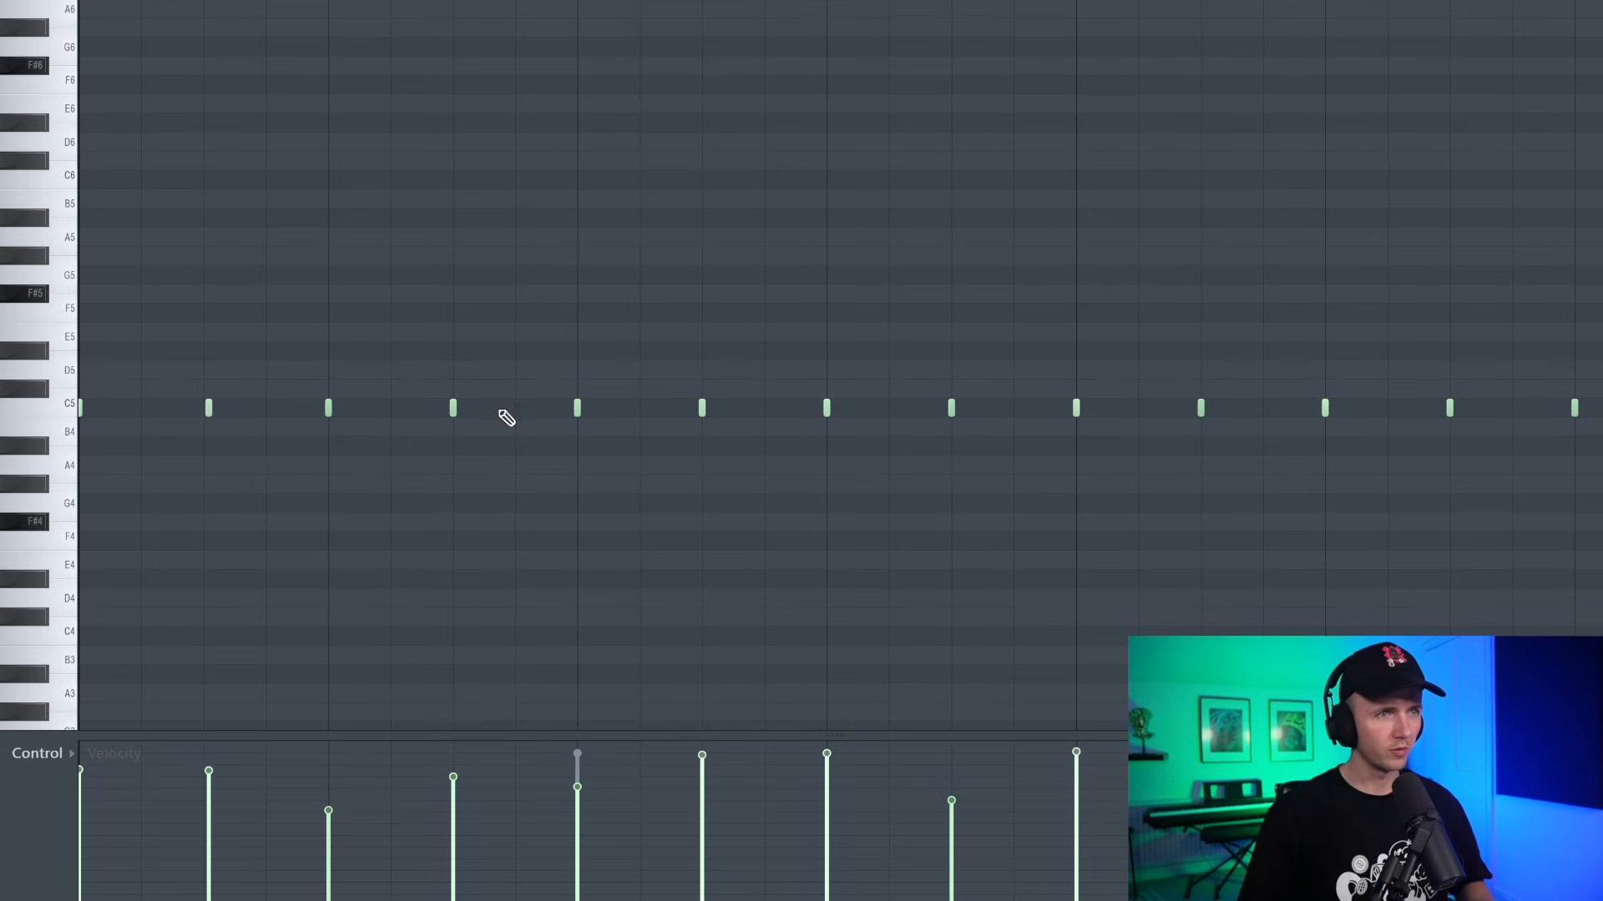
left_click_drag(455, 414, 458, 414)
left_click_drag(579, 412, 584, 413)
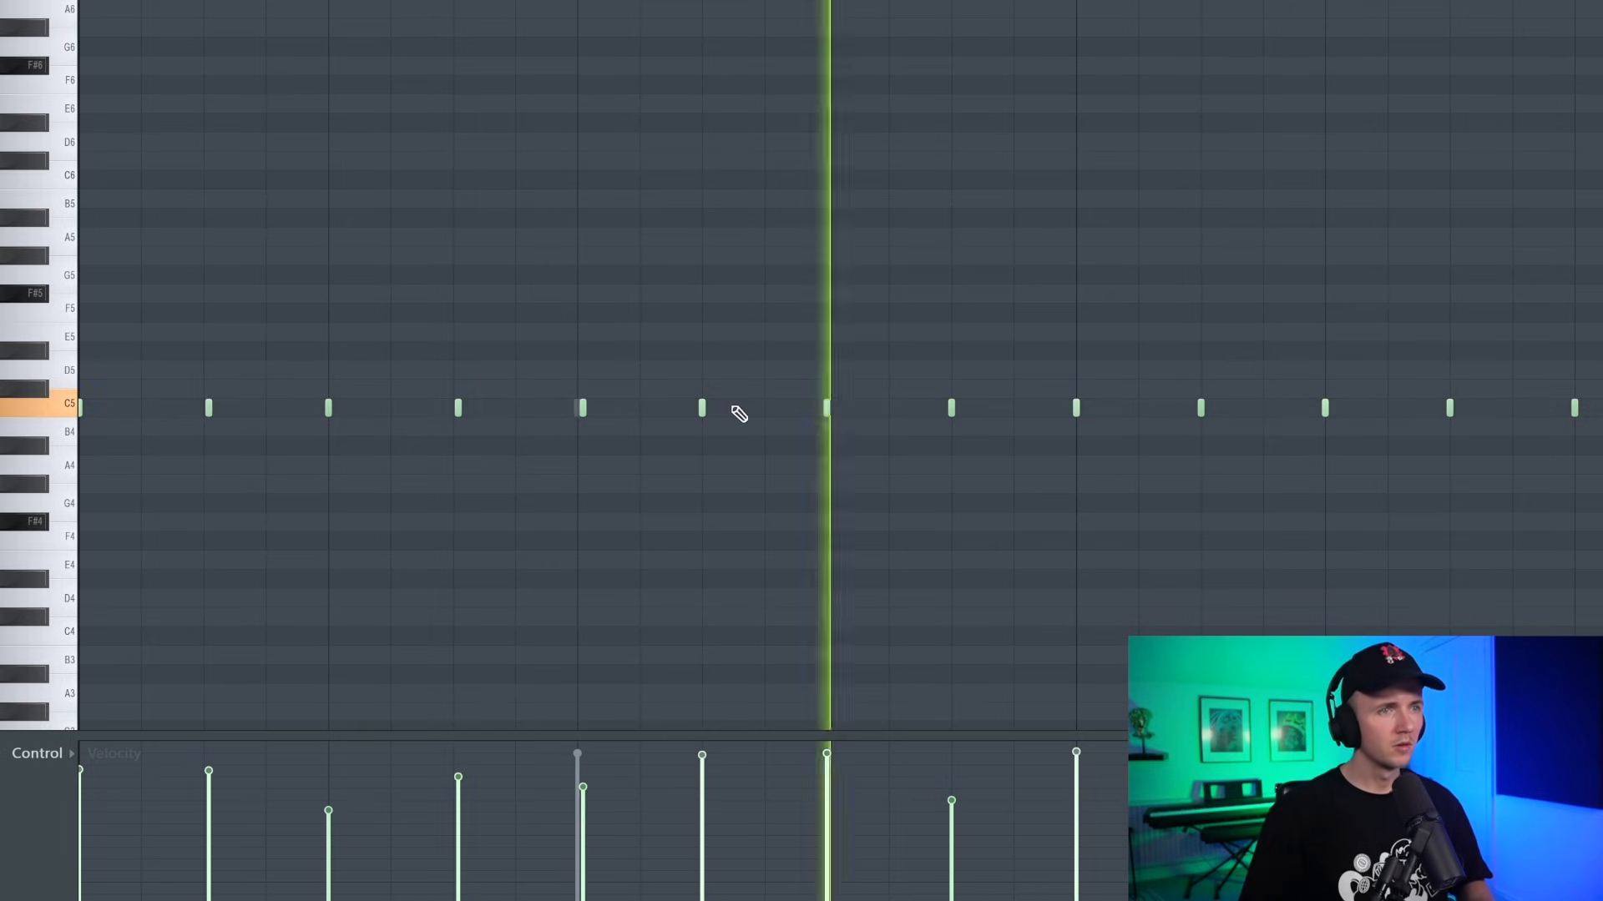
scroll(740, 424, "down", 2)
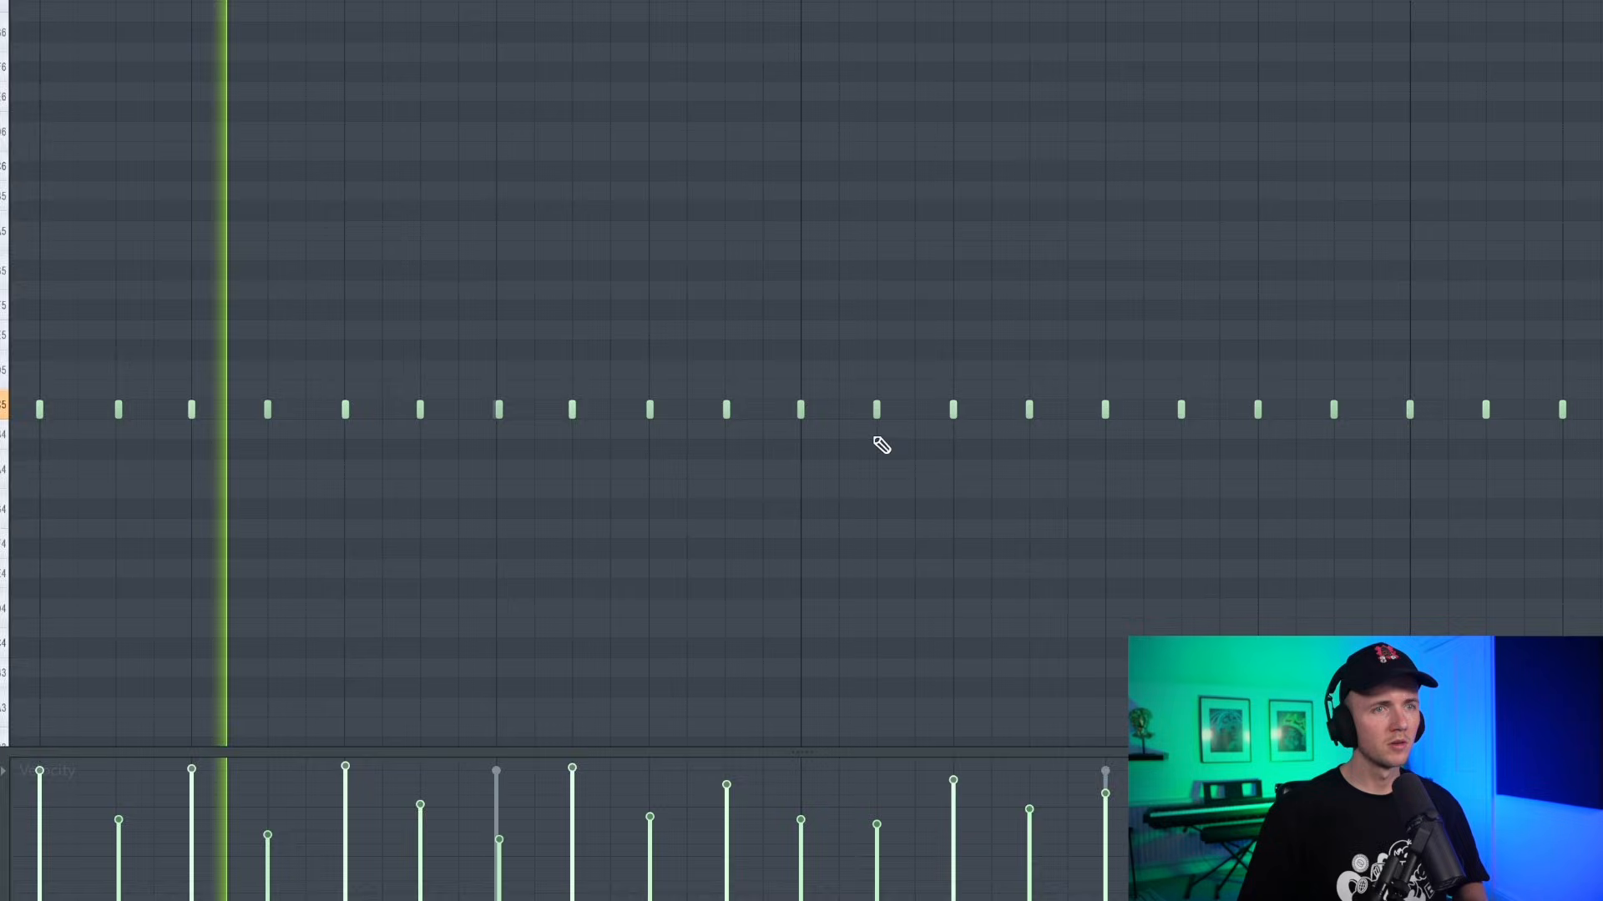
scroll(896, 415, "up", 2)
left_click_drag(896, 409, 902, 409)
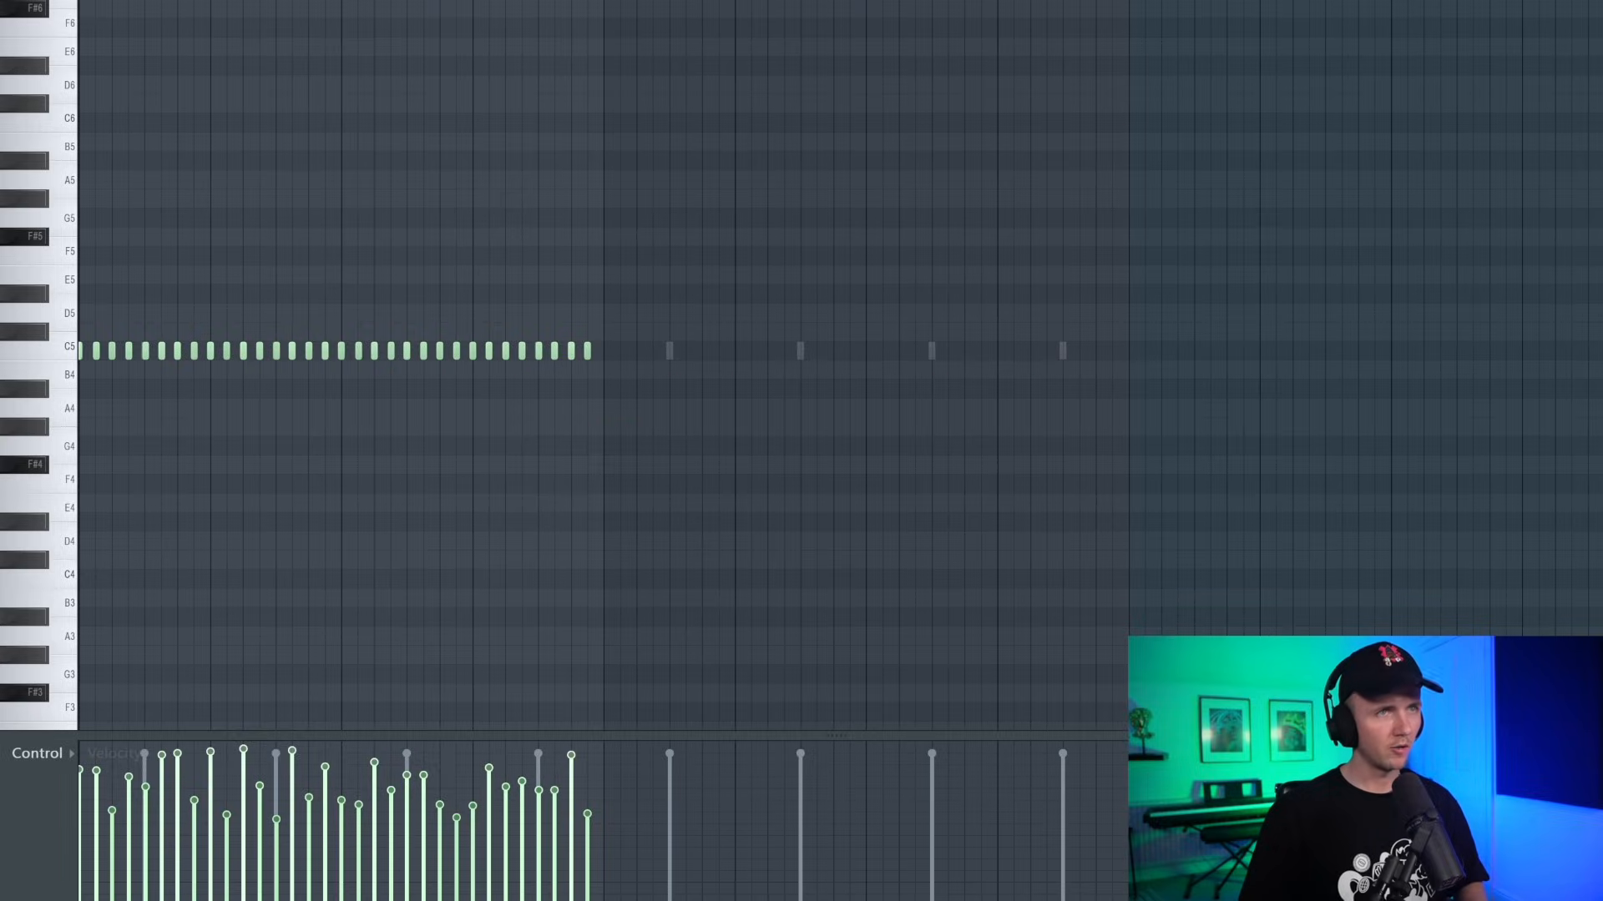
Duplicate the humanized four-bar hi-hat sequence into the next four bars and play it back.
key("ctrl+a")
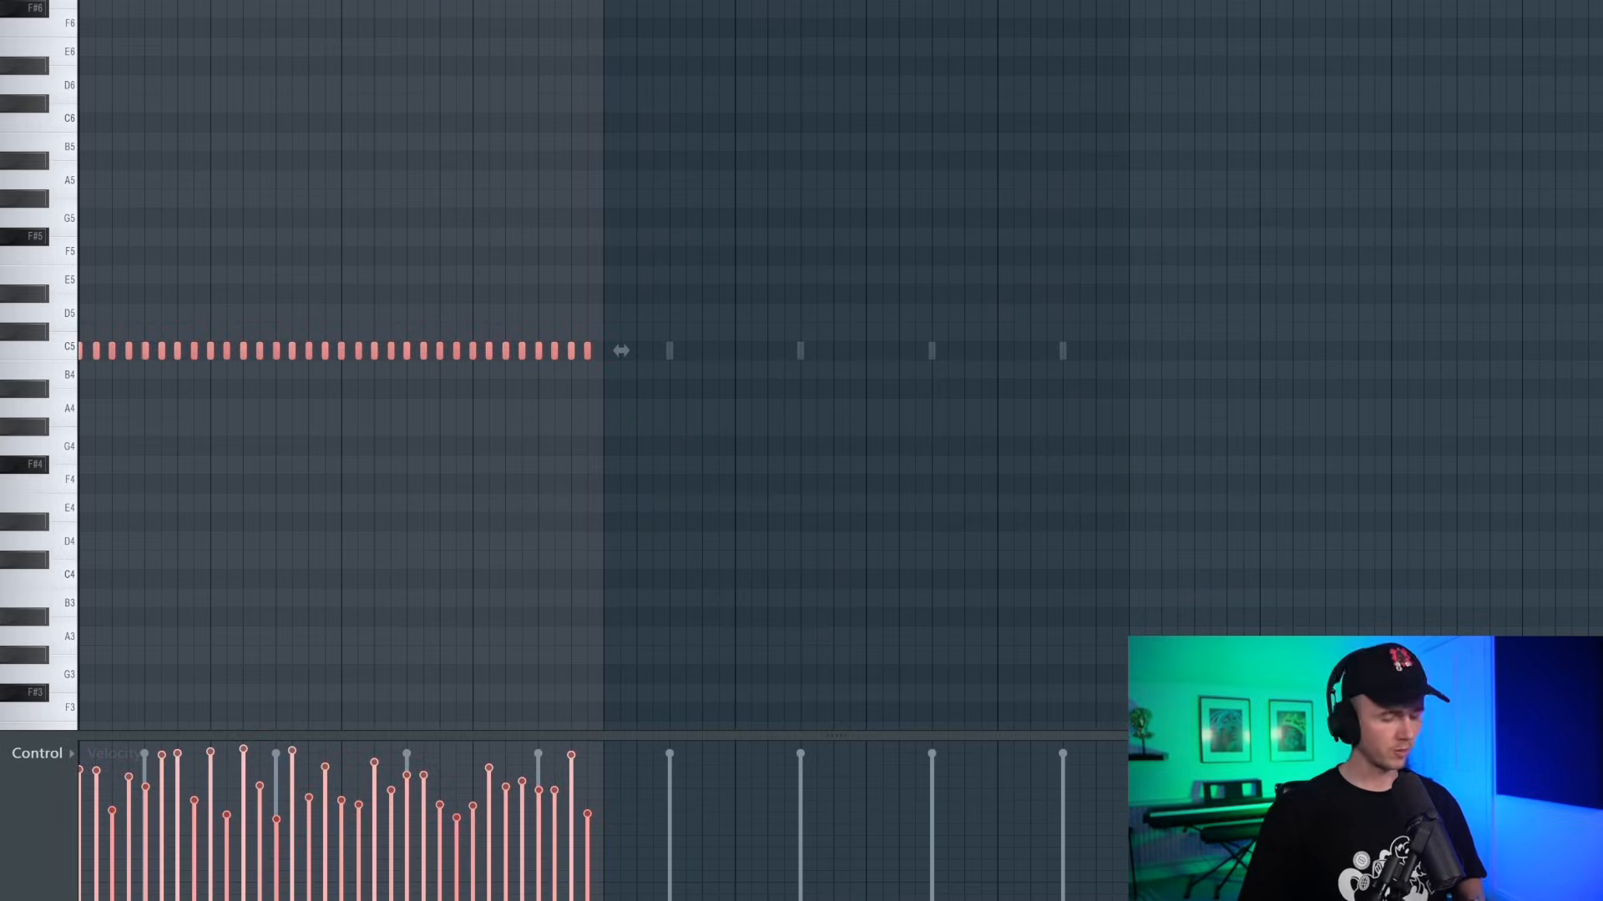
key("ctrl+b")
key("space")
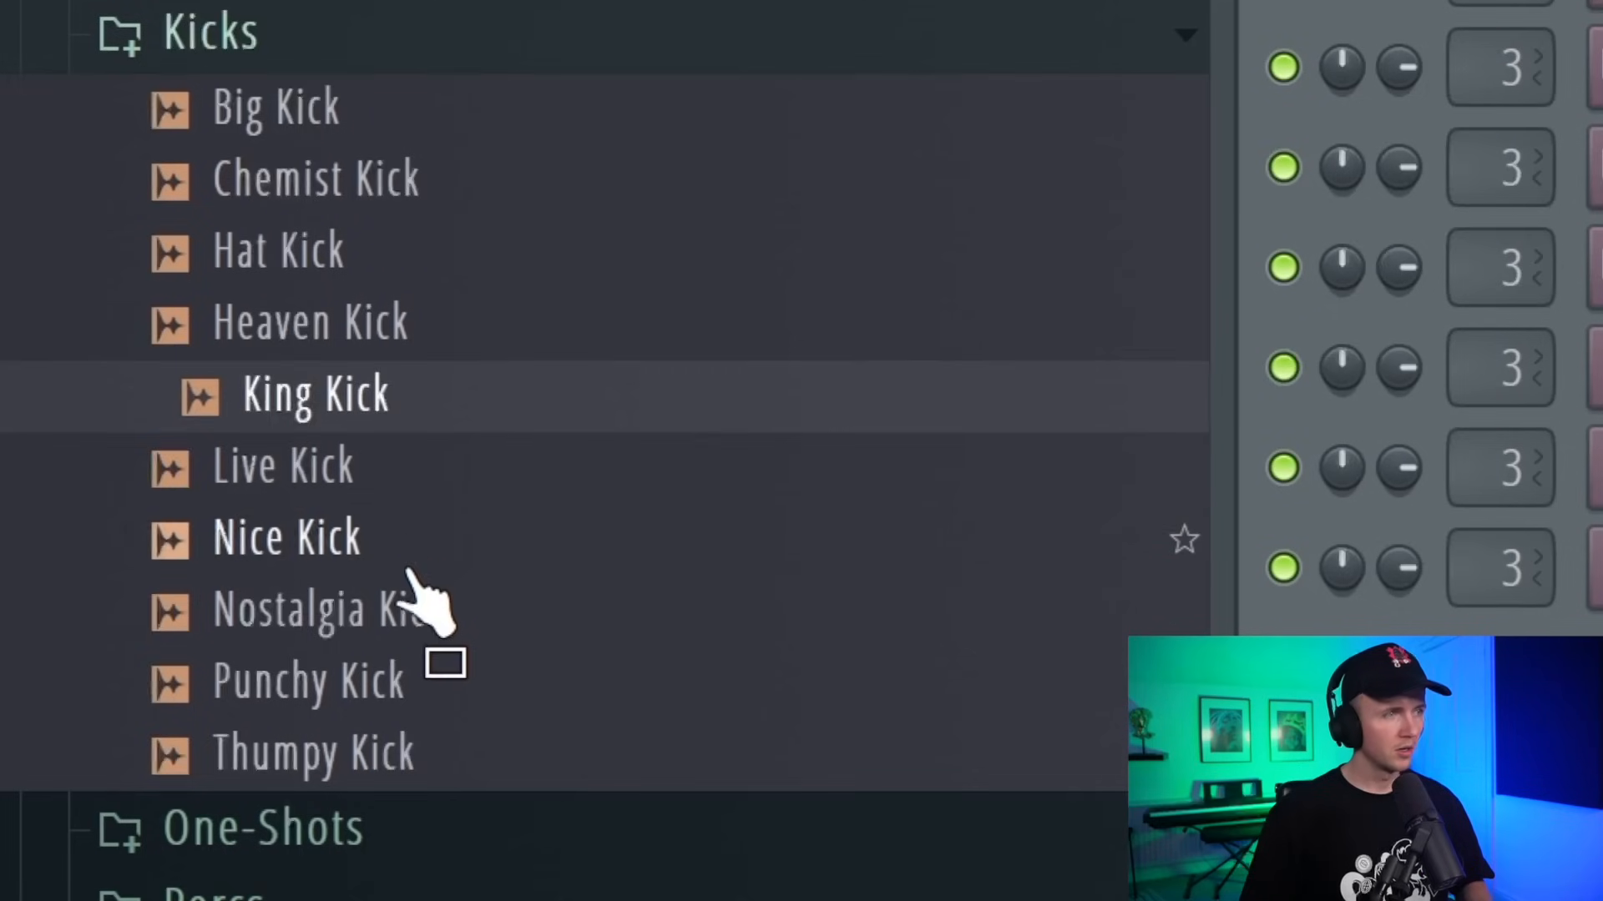
Audition the kick samples to load Heaven Kick onto the kick channel, and add a kick hit between two snare hits.
left_click(409, 571)
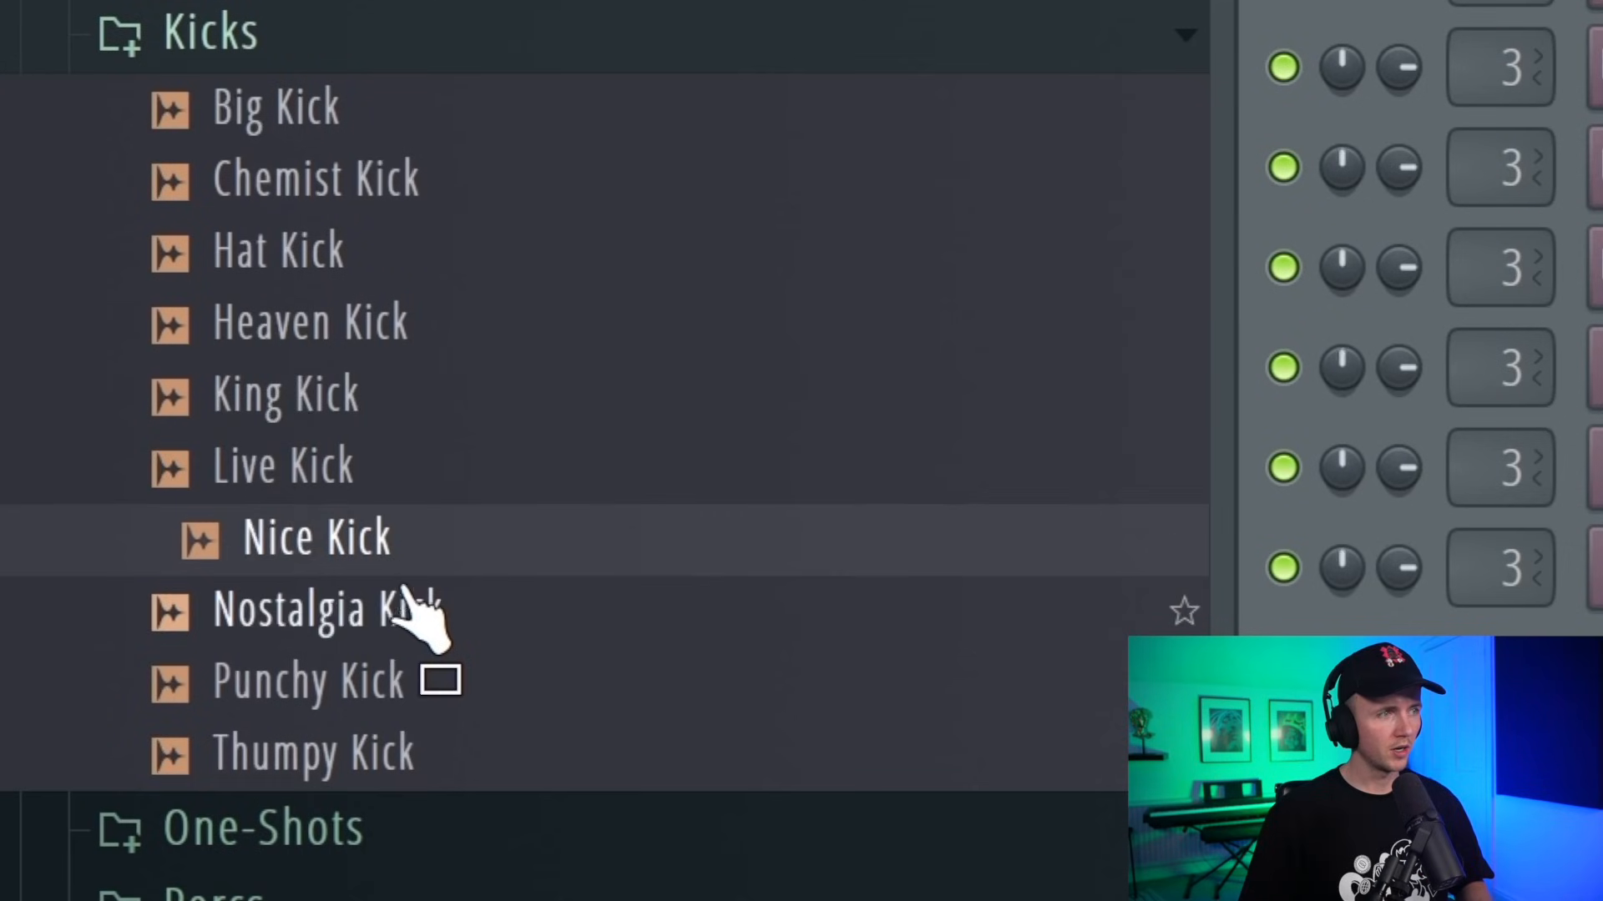
left_click(402, 613)
left_click(387, 250)
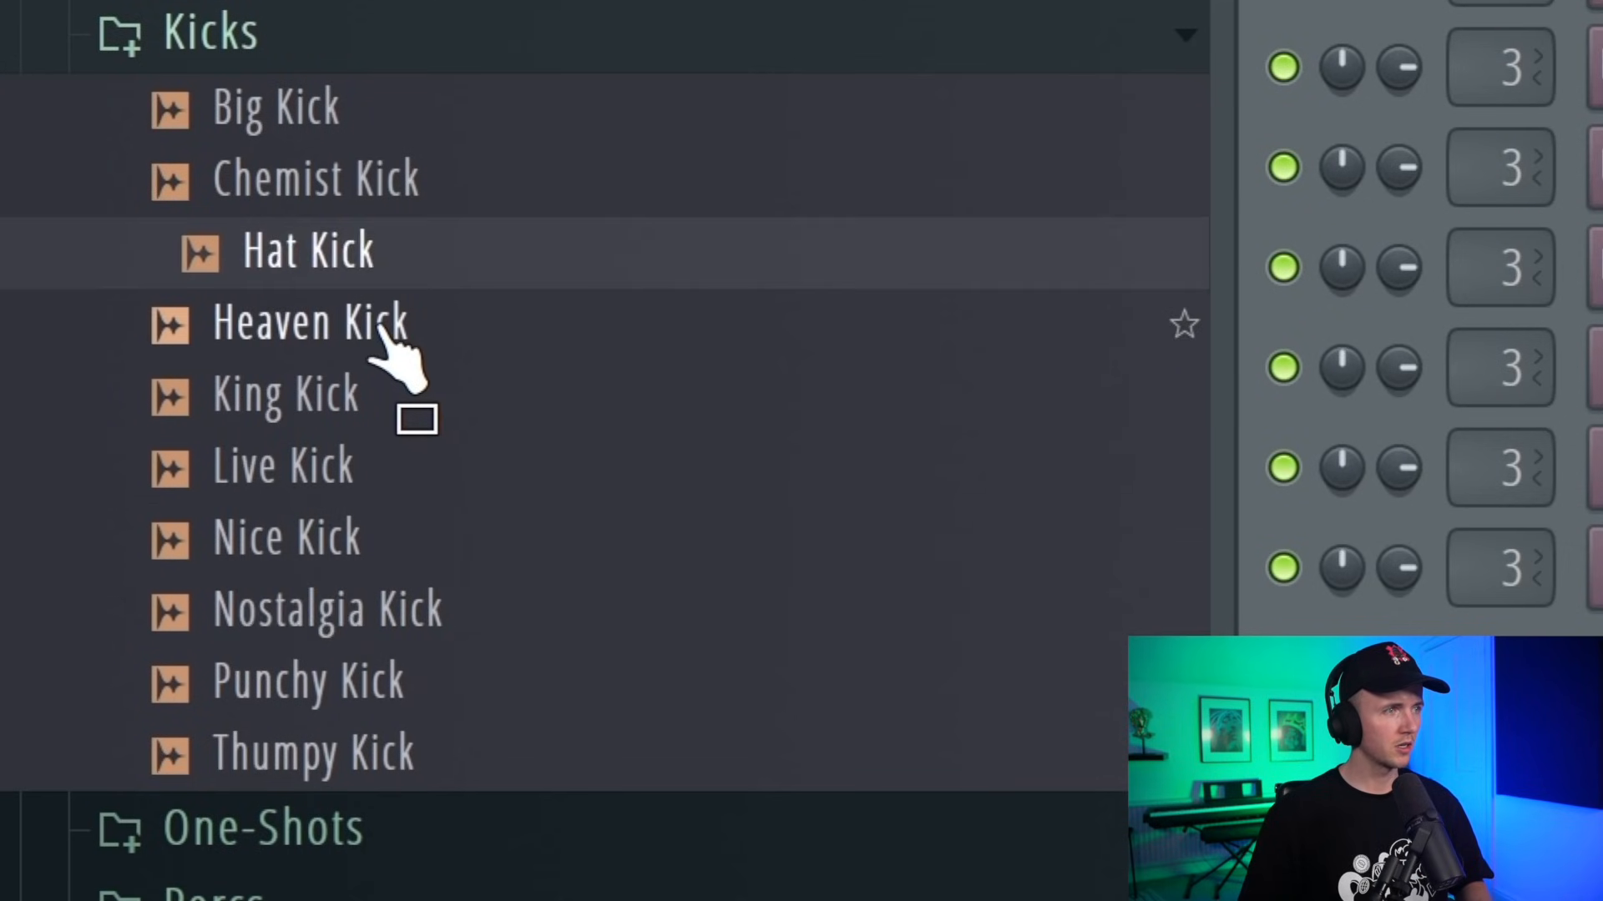
left_click(380, 328)
left_click_drag(380, 327, 813, 137)
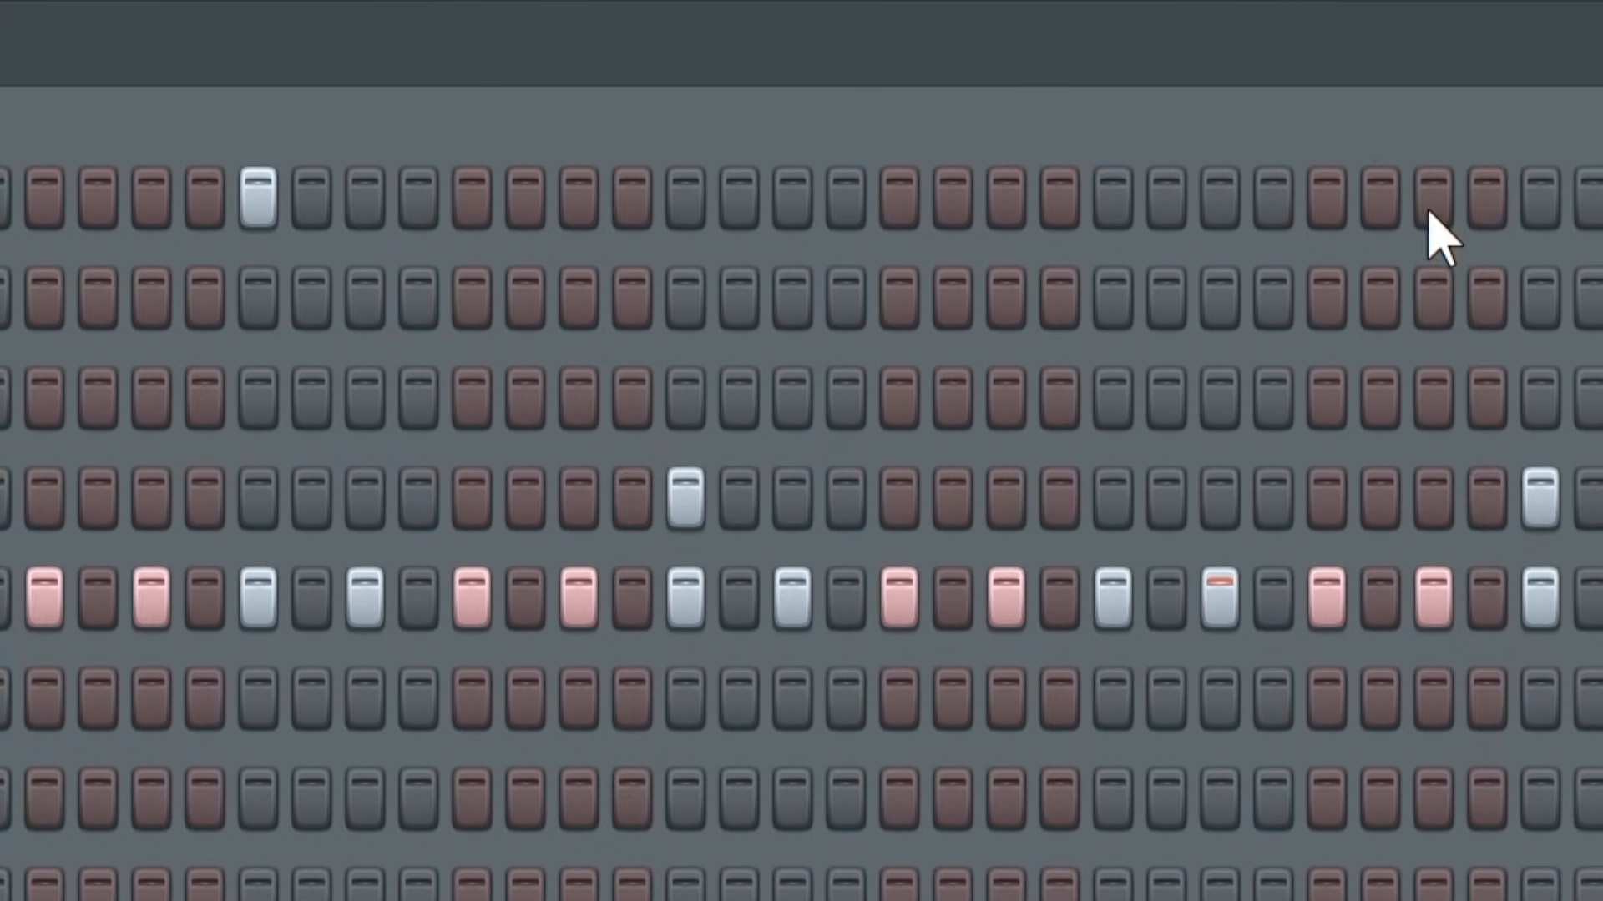
left_click(1220, 204)
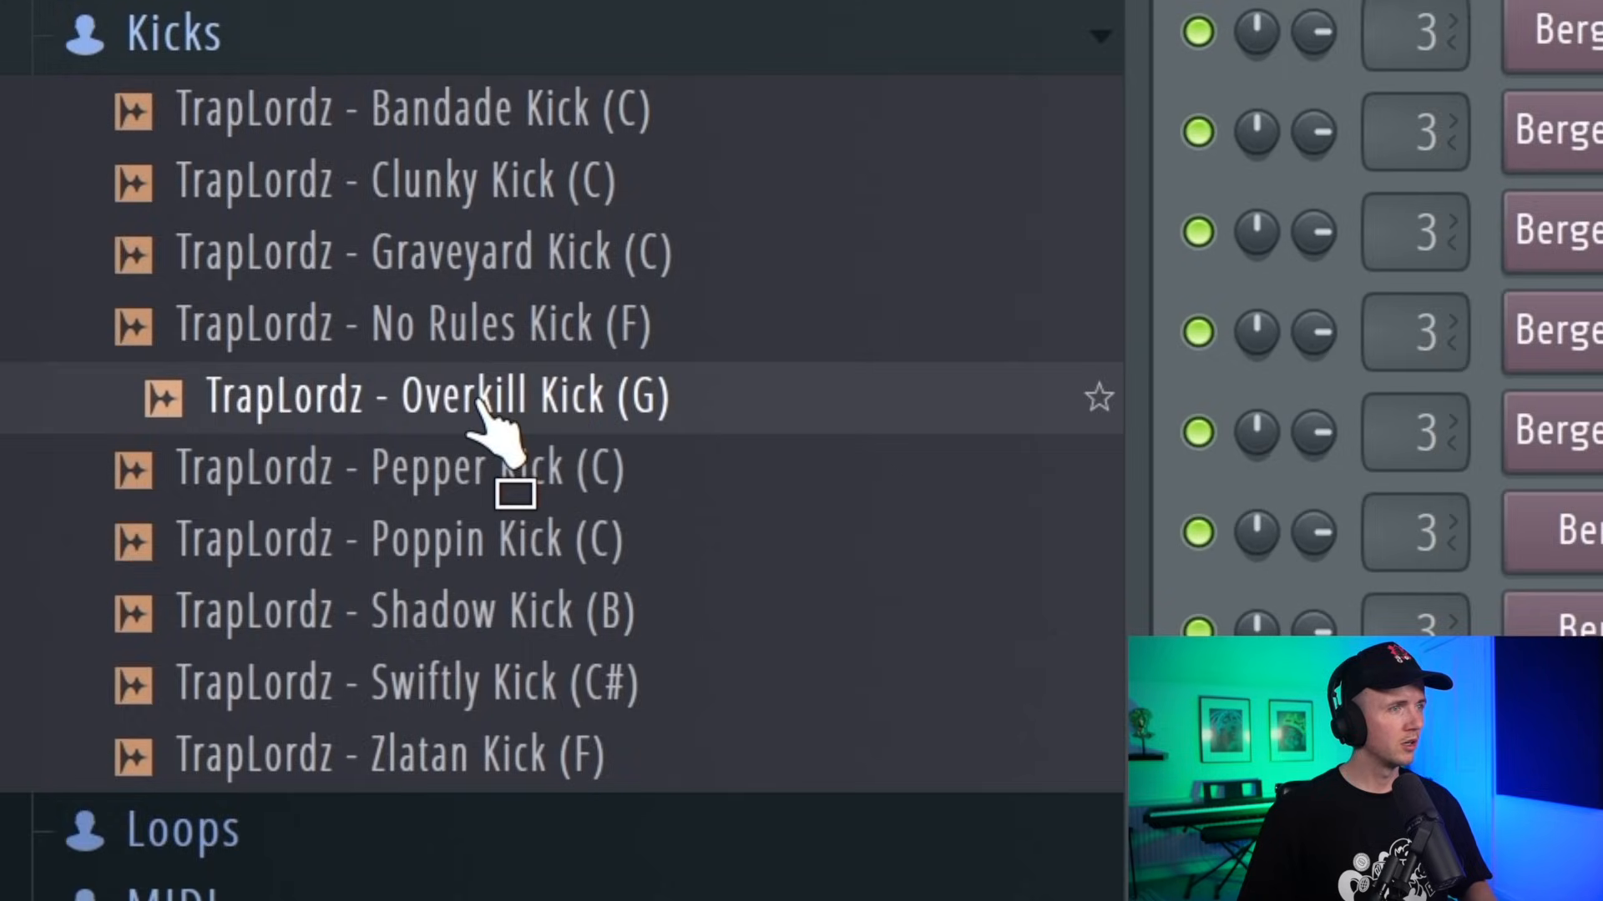
Add TrapLordz - Overkill Kick (G) and a crash from The Source to the channel rack, and place a note in the piano roll.
left_click_drag(483, 403, 608, 143)
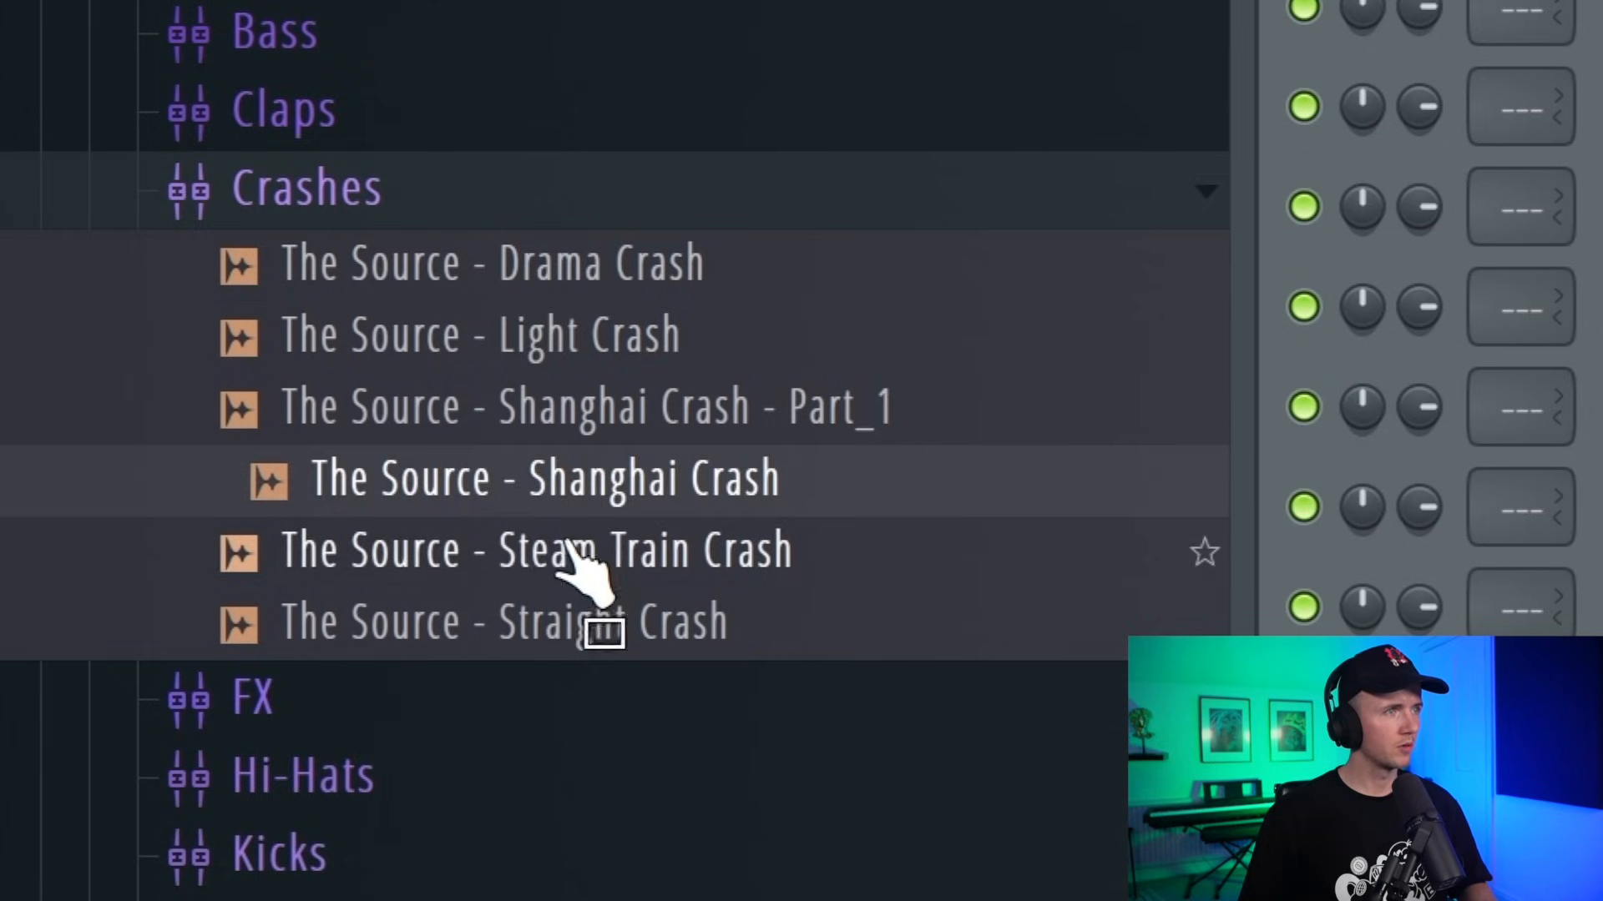
left_click_drag(582, 651, 893, 388)
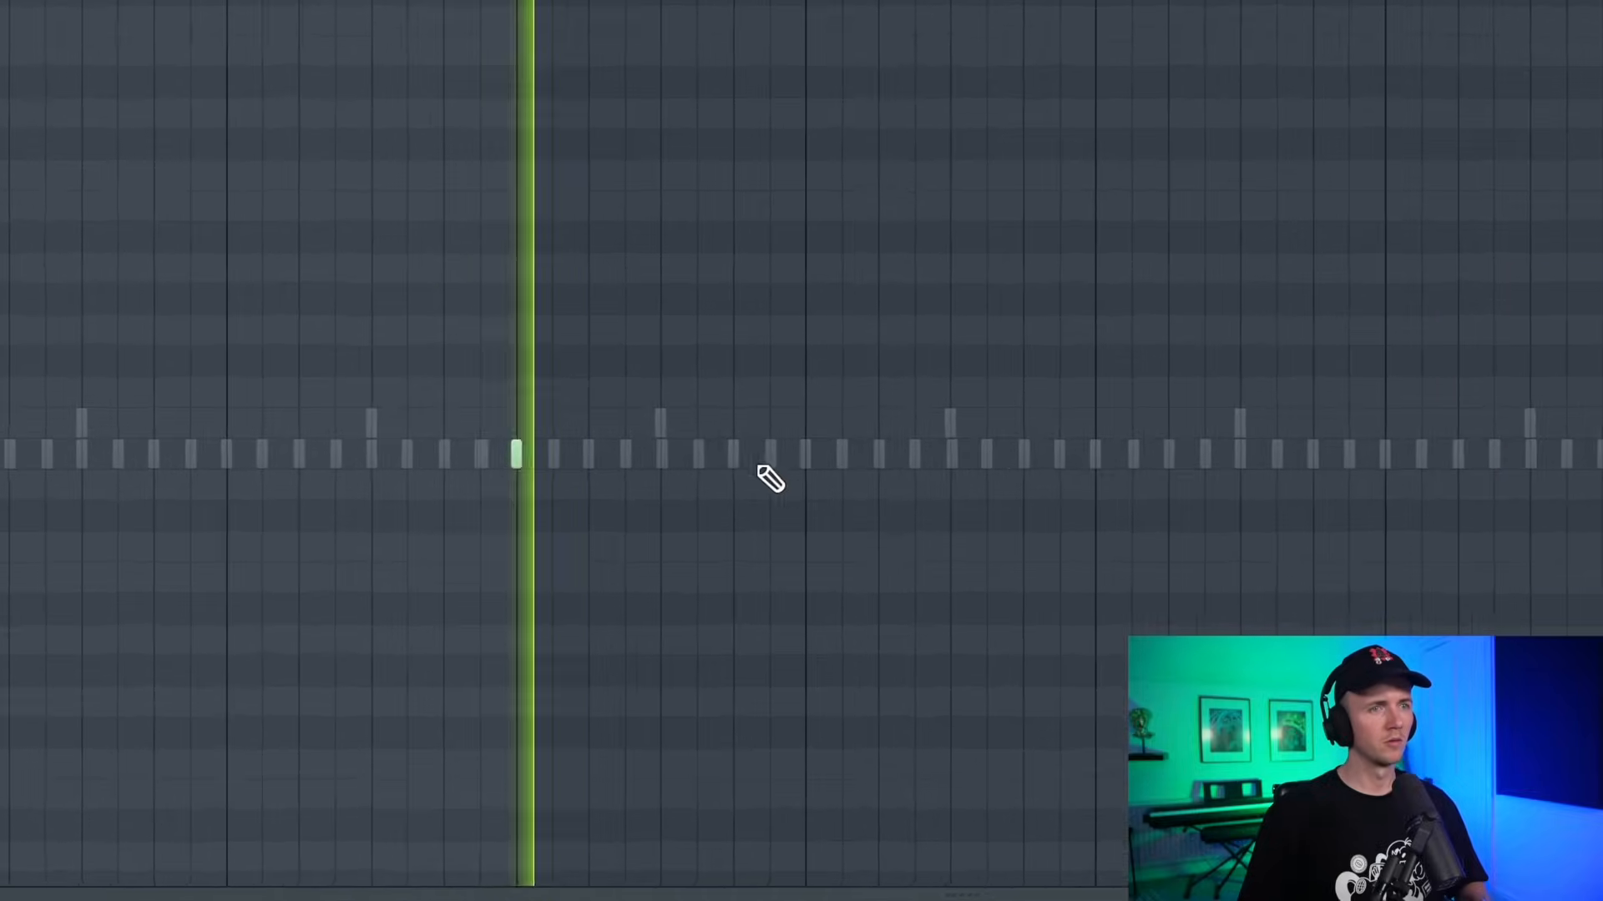
left_click(734, 446)
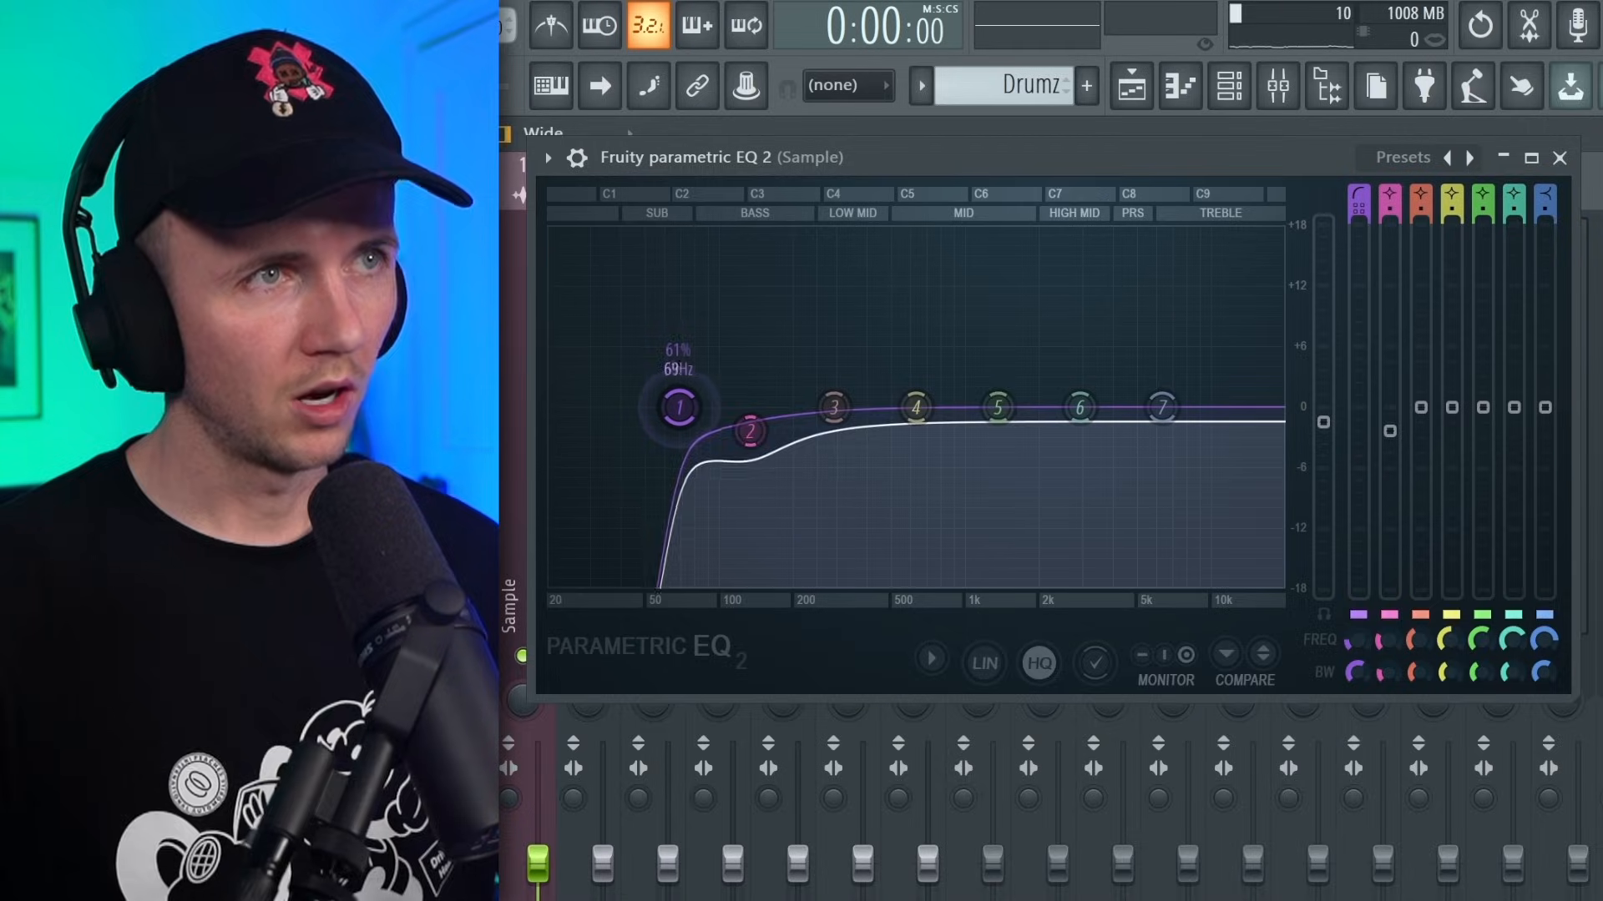
Raise the low-cut band of the Sample track's Parametric EQ 2 to about 98 Hz.
left_click_drag(676, 406, 712, 408)
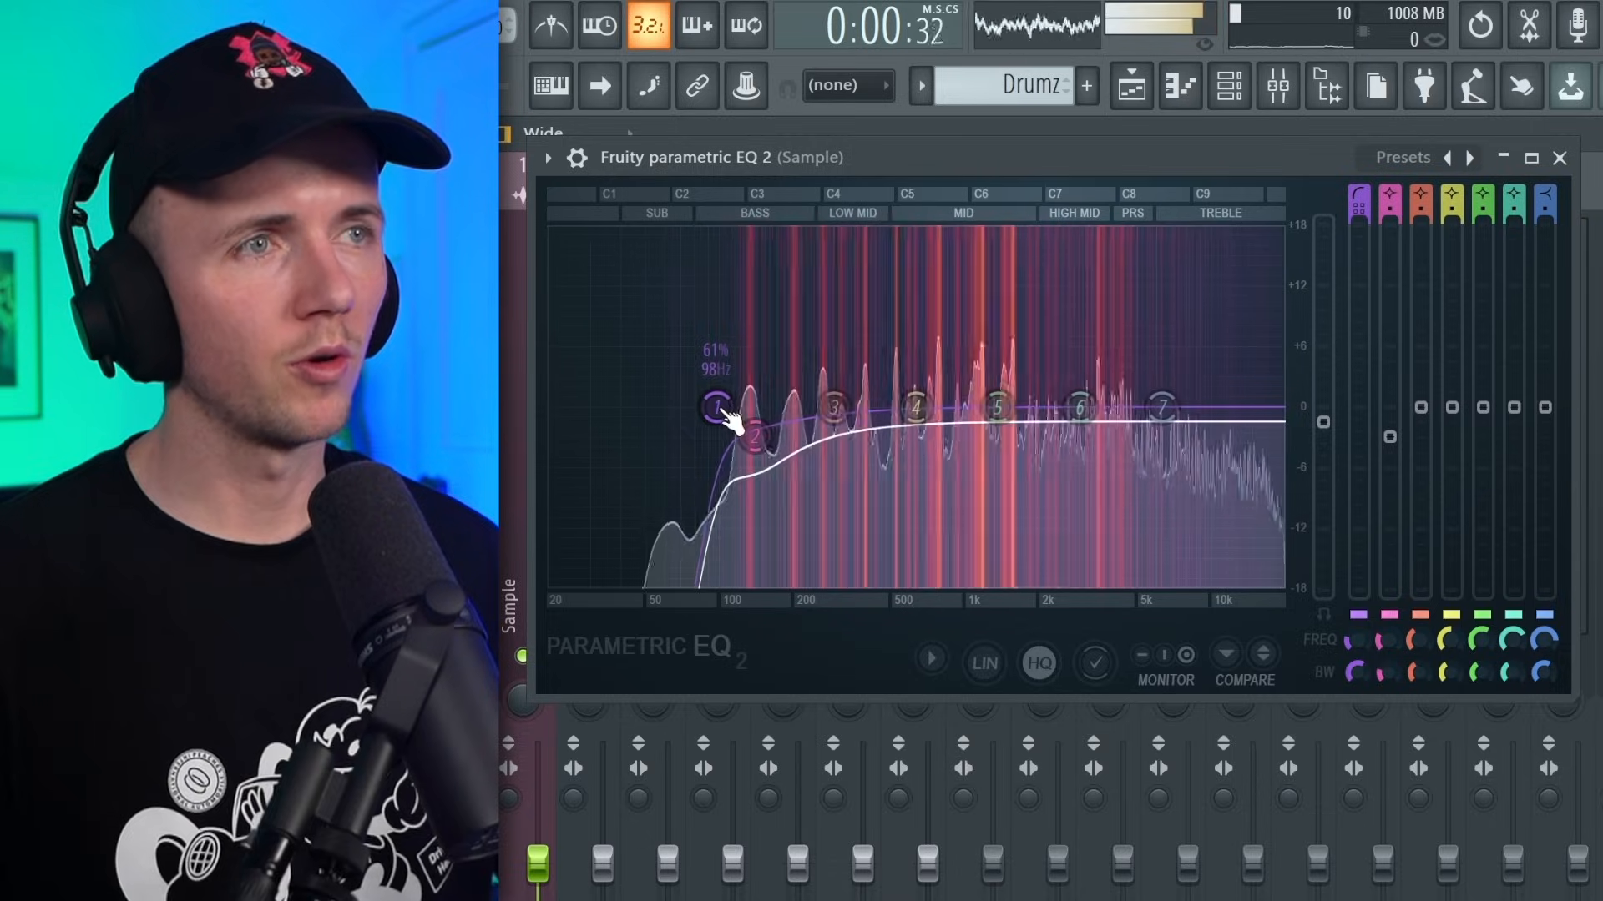
mouse_move(726, 422)
left_mouse_down()
mouse_move(716, 402)
mouse_move(755, 434)
mouse_move(728, 409)
left_mouse_up()
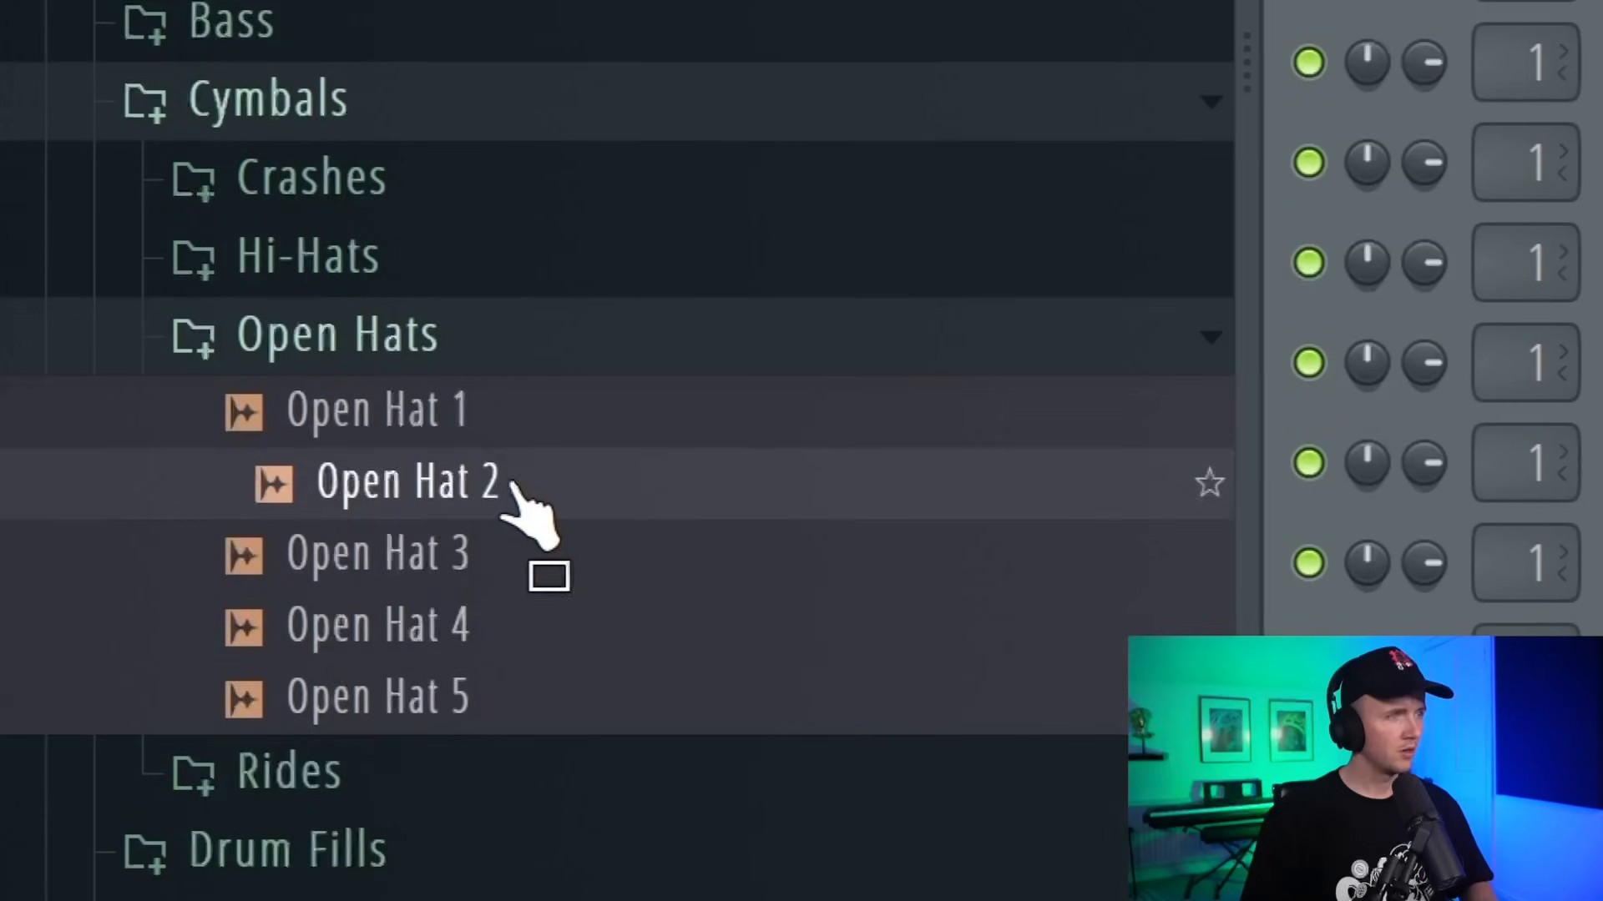
Load Open Hat 2 into the channel rack and add another hit near the end of the second bar.
left_click_drag(523, 513, 596, 374)
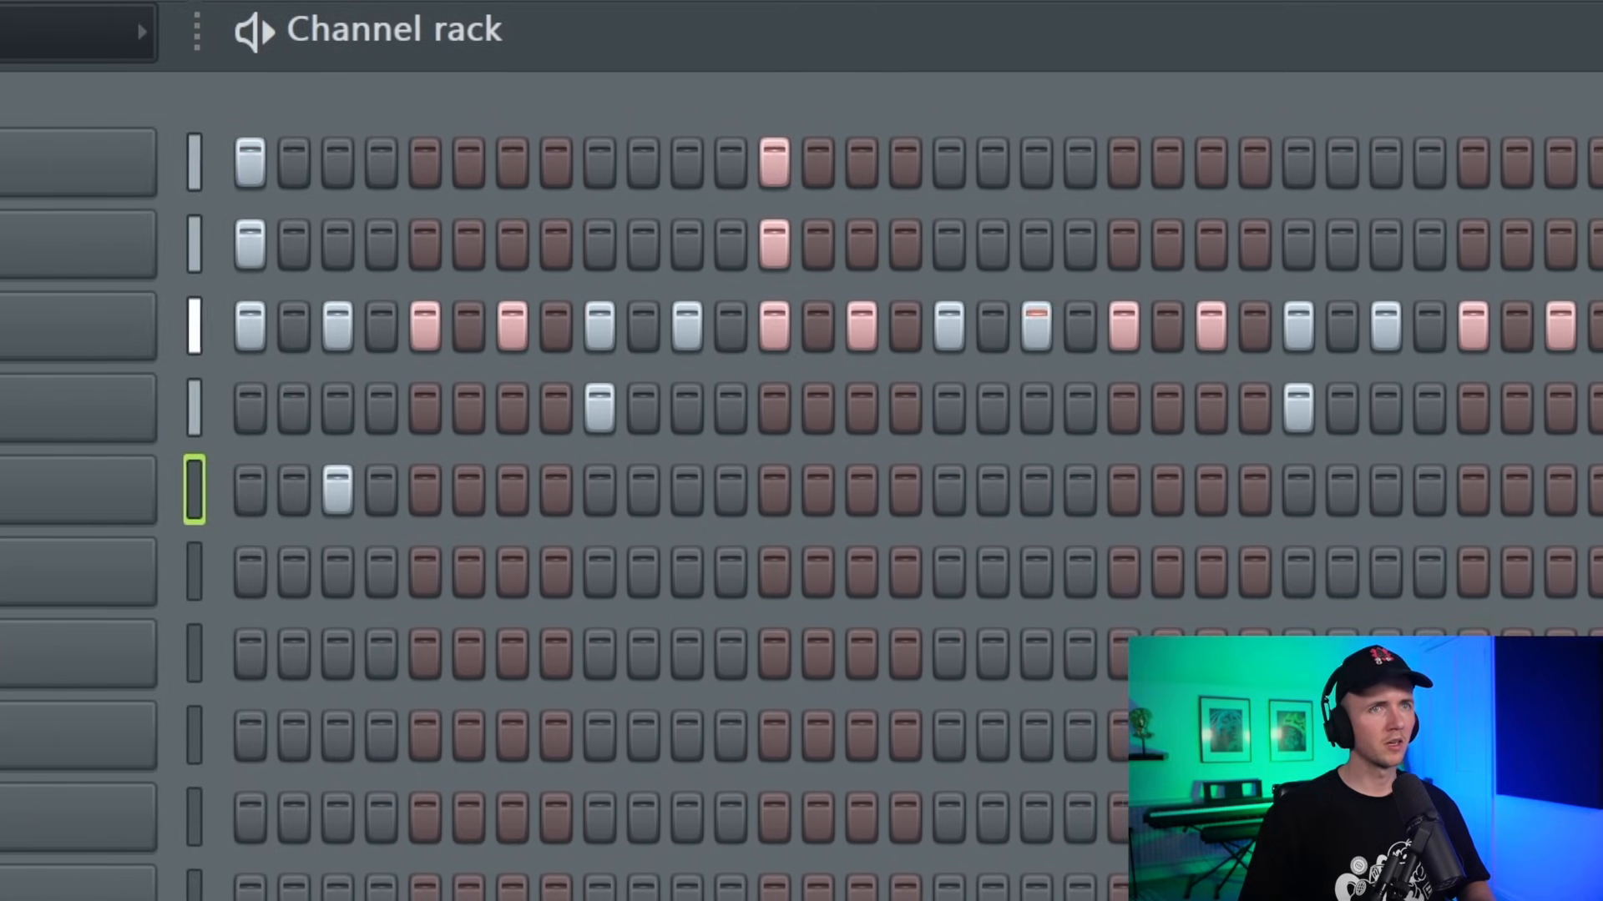
left_click(1592, 499)
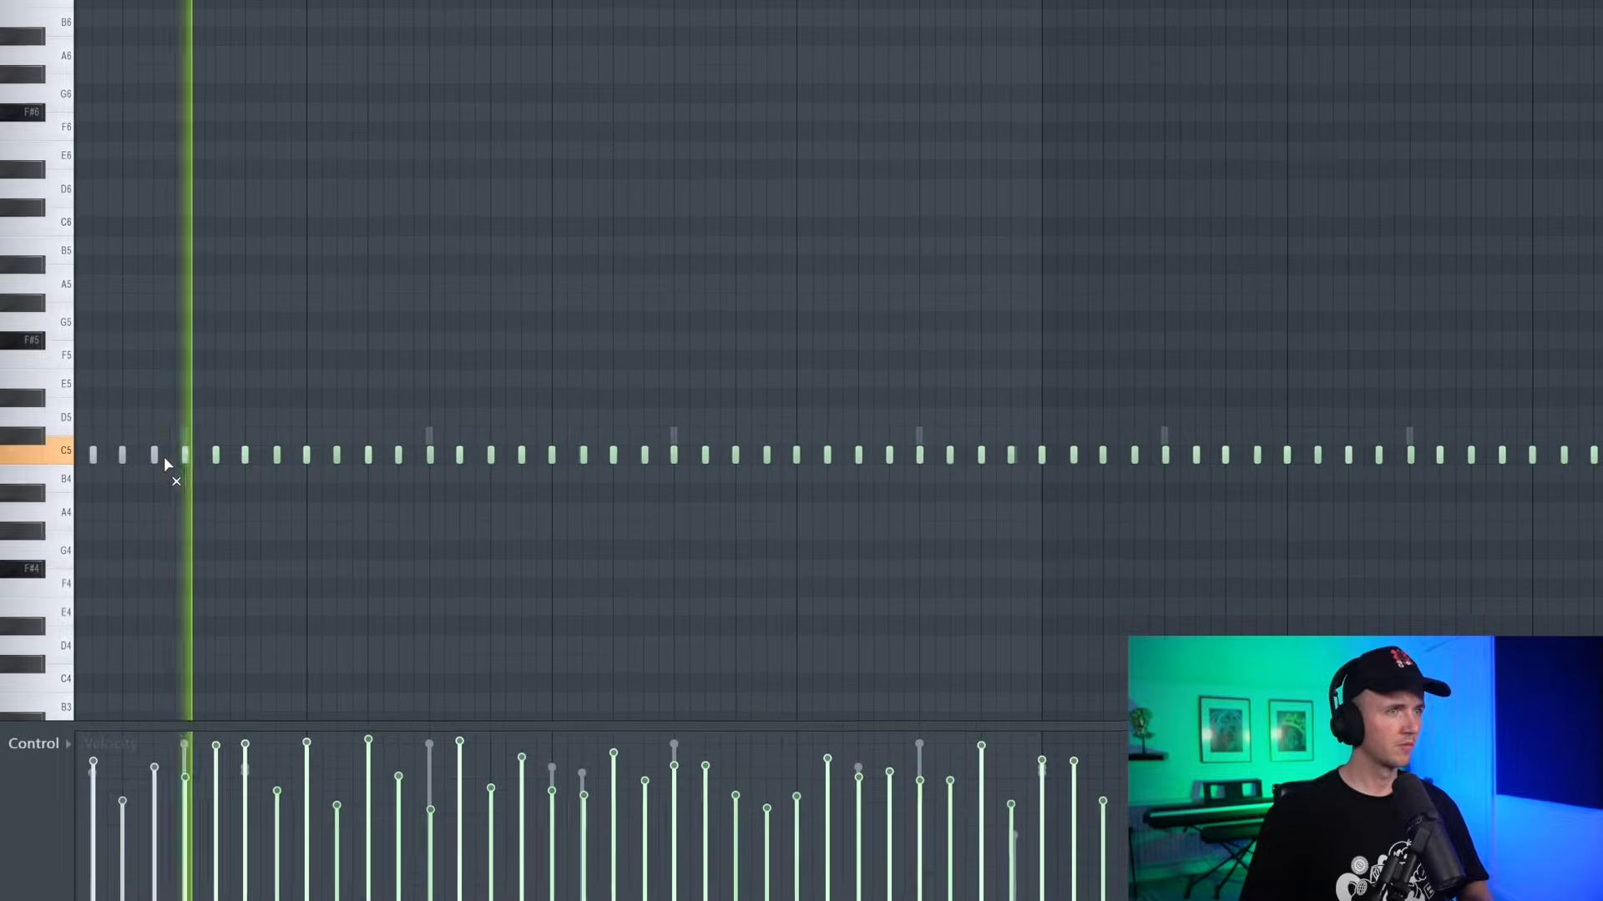
Mute selected hi-hat notes at the start and in the second half of the pattern, playing it back to check the gaps.
left_click(157, 457)
key("space")
key("space")
scroll(234, 524, "down", 3)
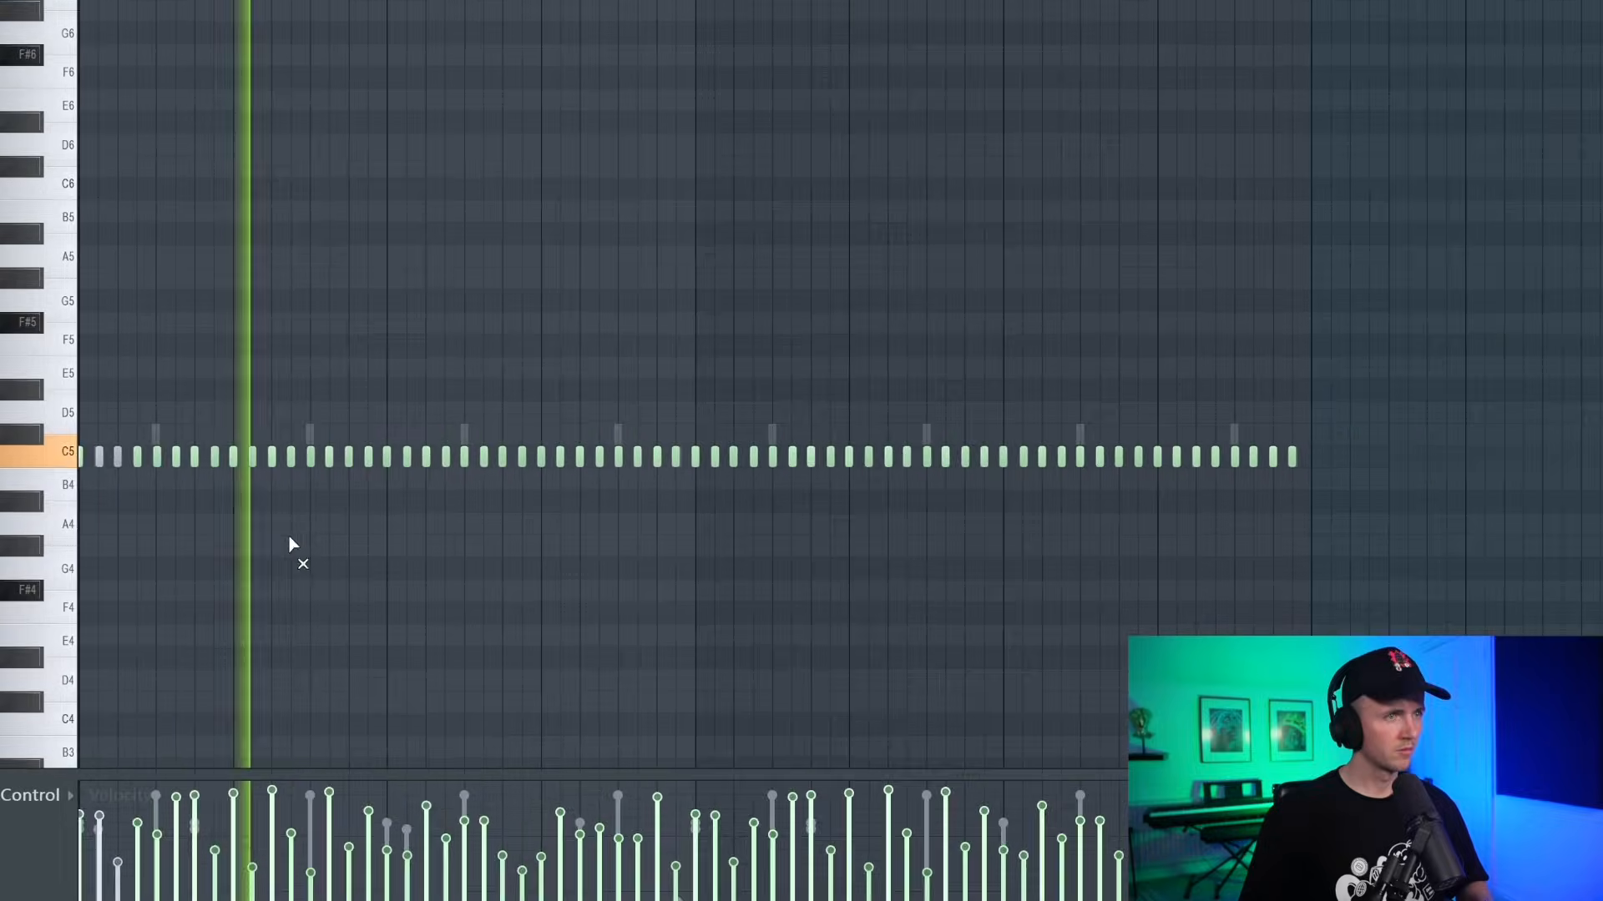
scroll(467, 480, "up", 3)
key("space")
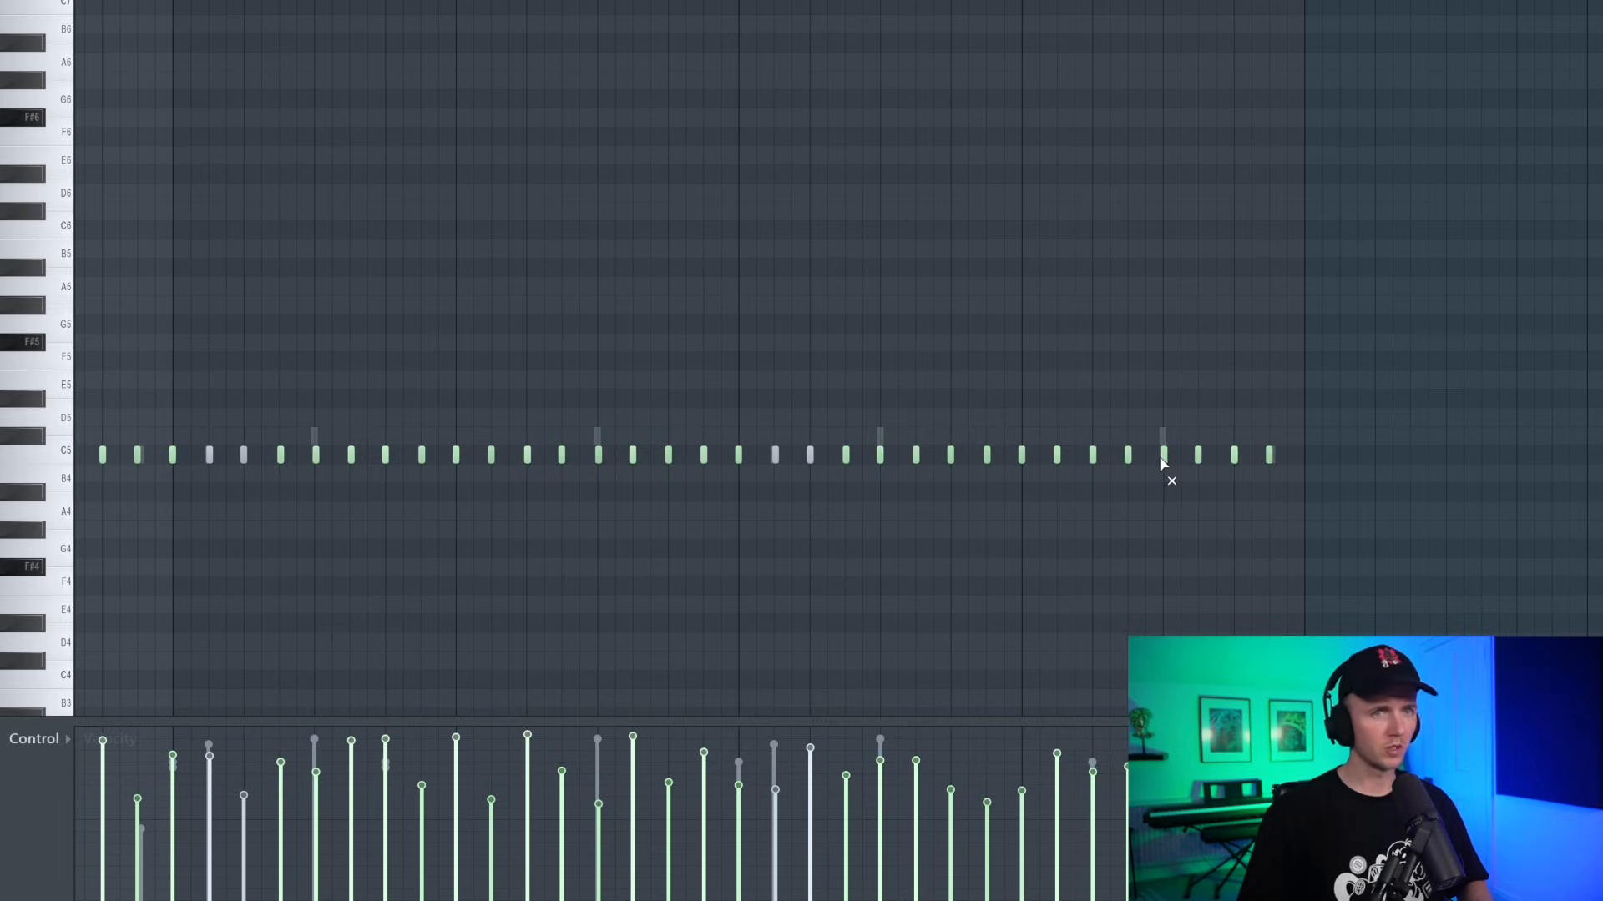
key("space")
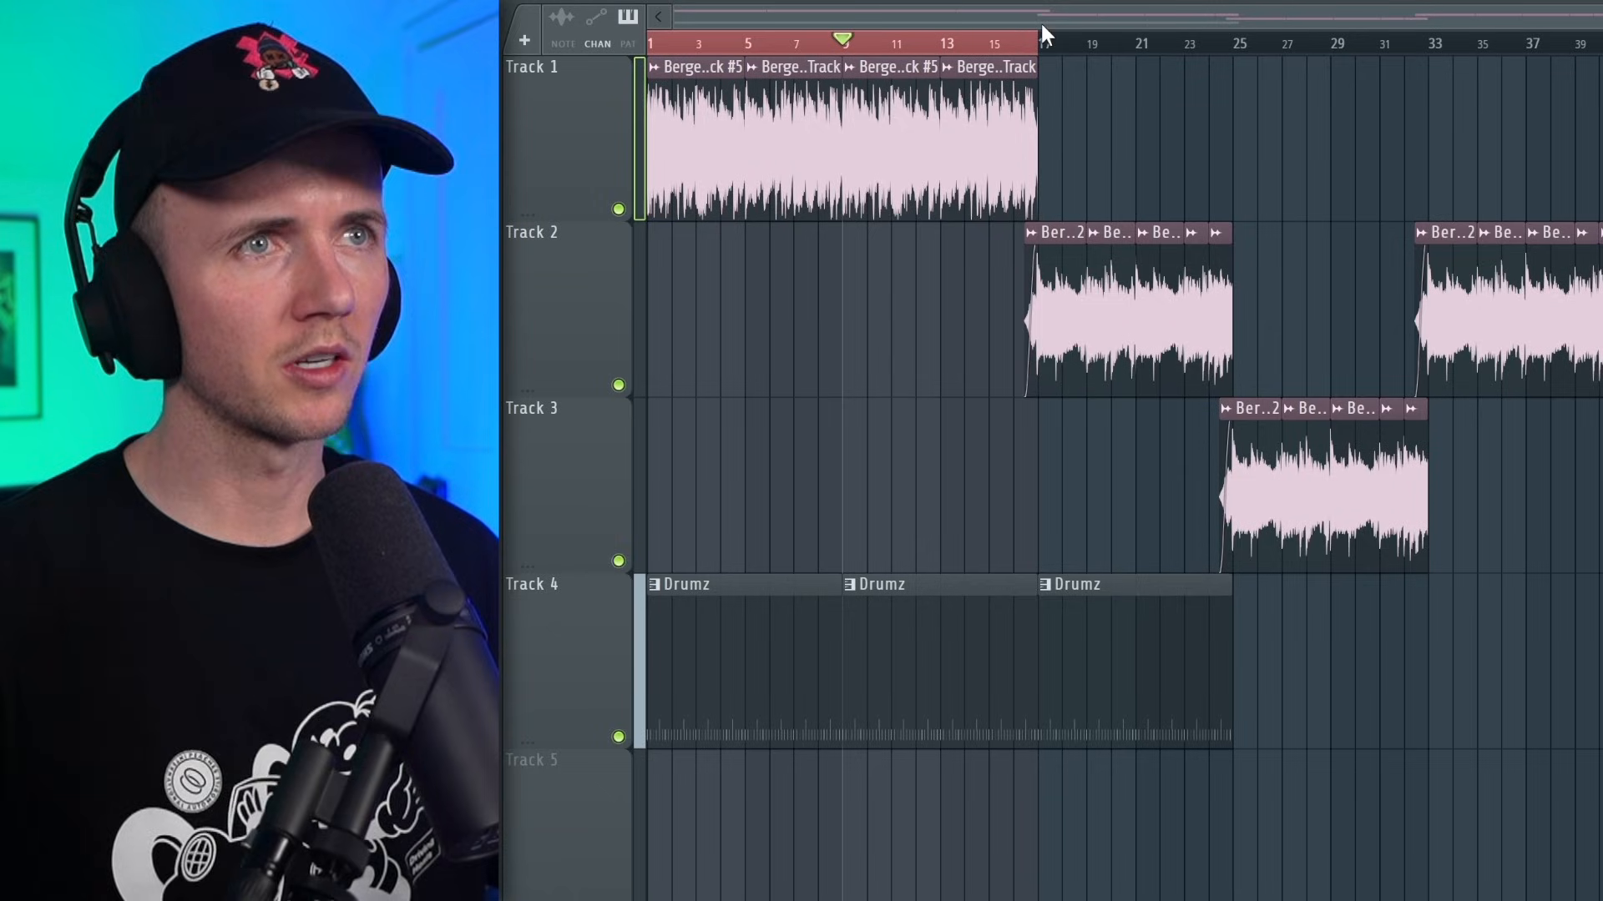
Load Clean Ride into the channel rack below Open Hat 3 and add ride hits to the drum pattern.
double_click(1043, 40)
key("space")
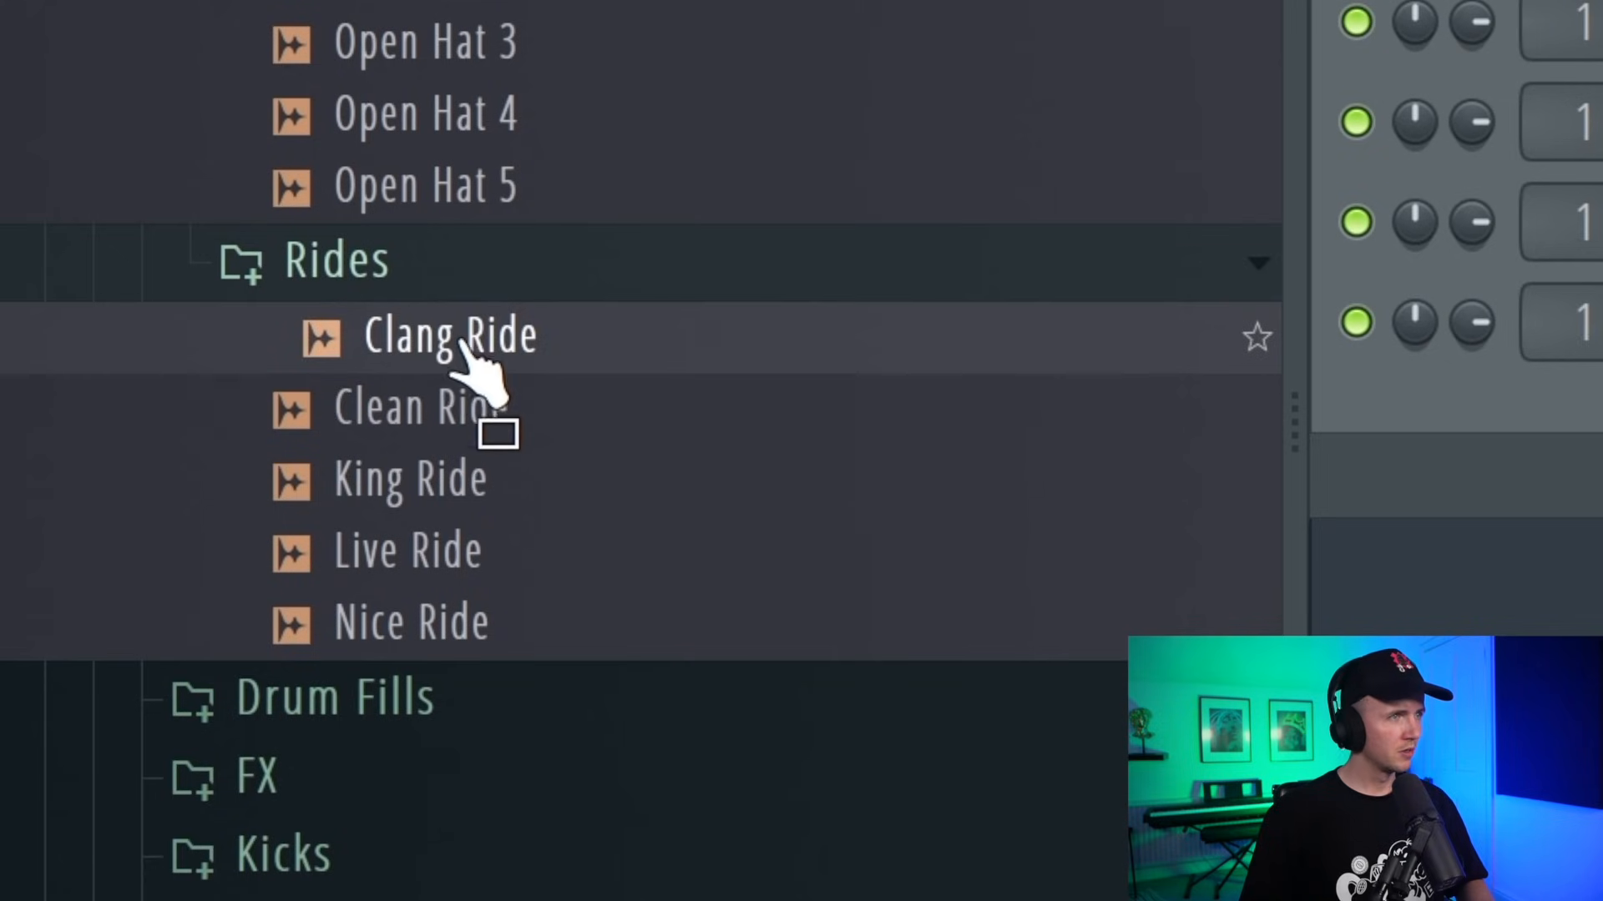
left_click(464, 399)
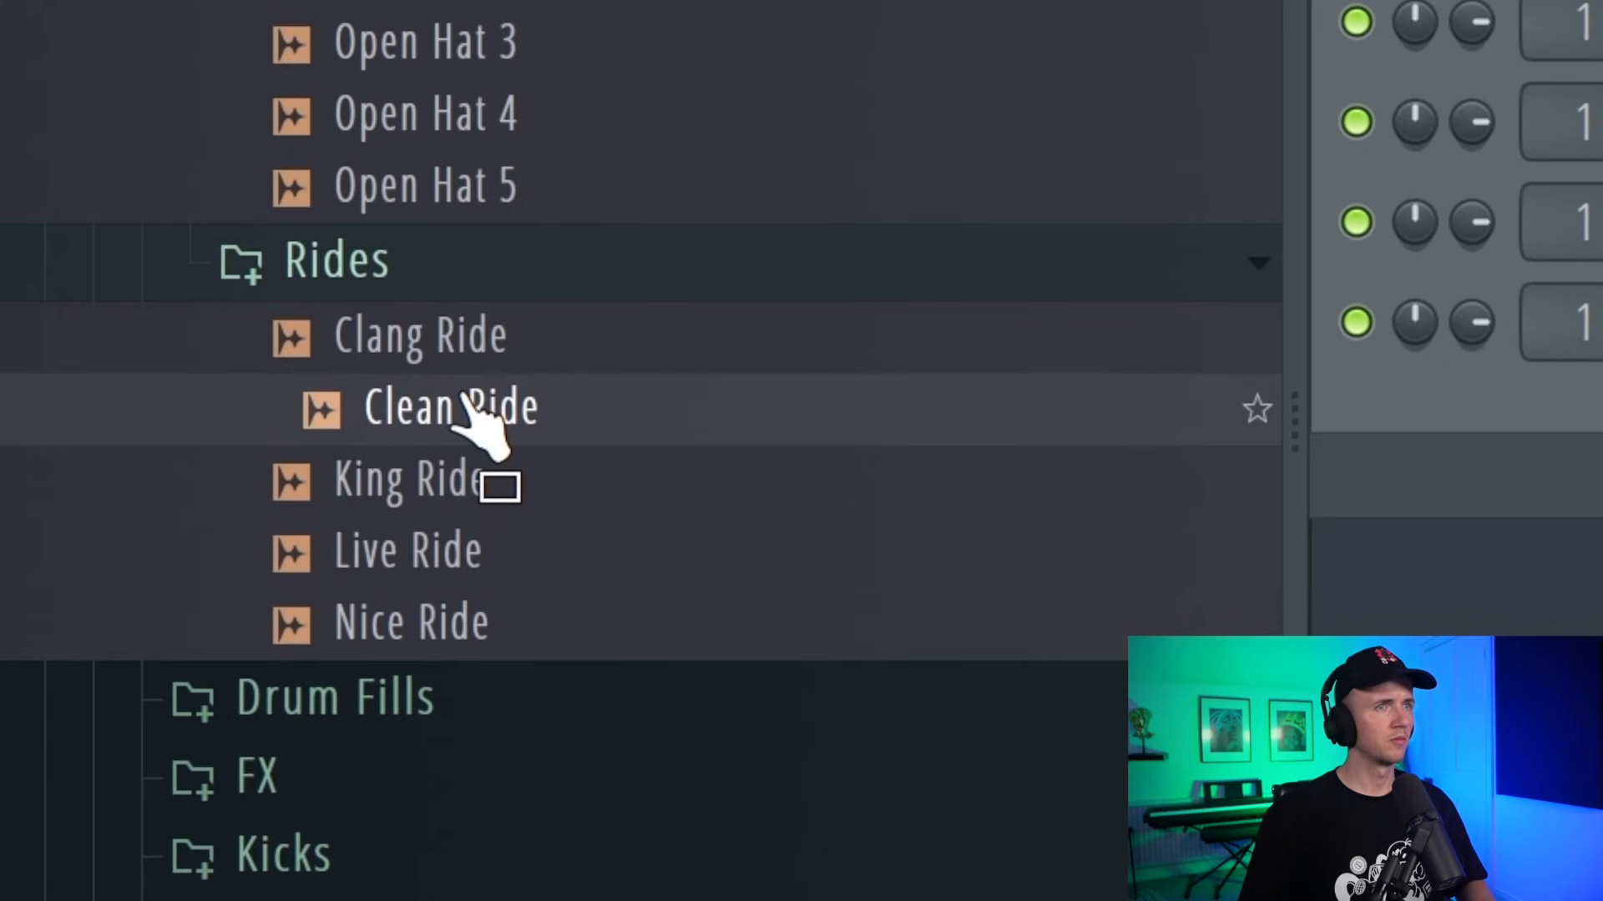
left_click_drag(469, 411, 841, 480)
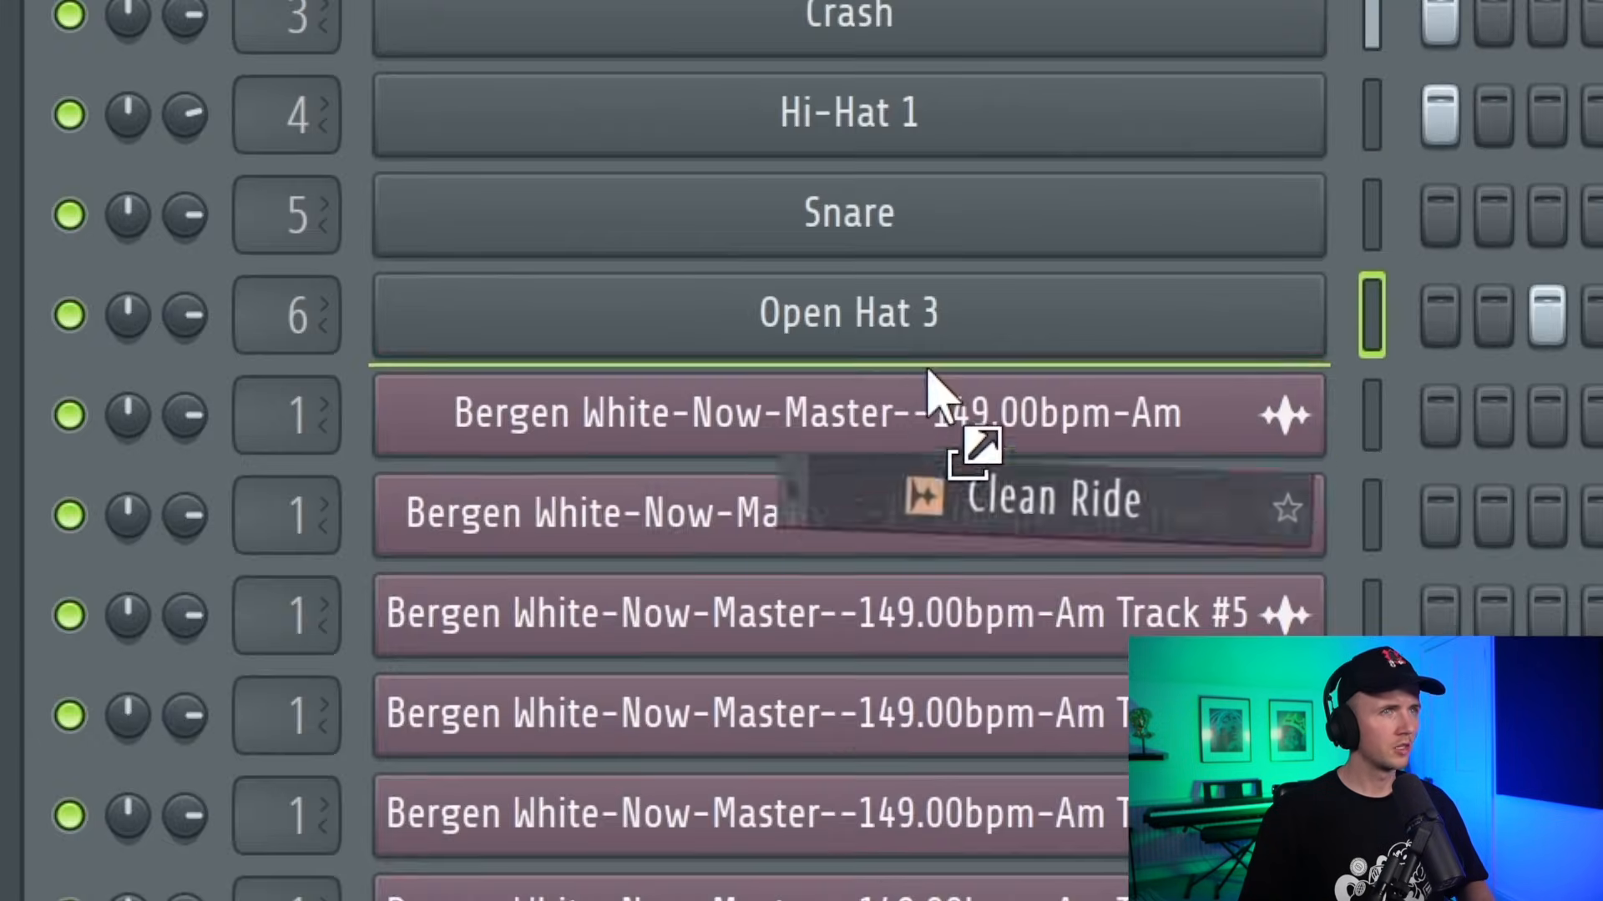
left_click_drag(928, 369, 928, 371)
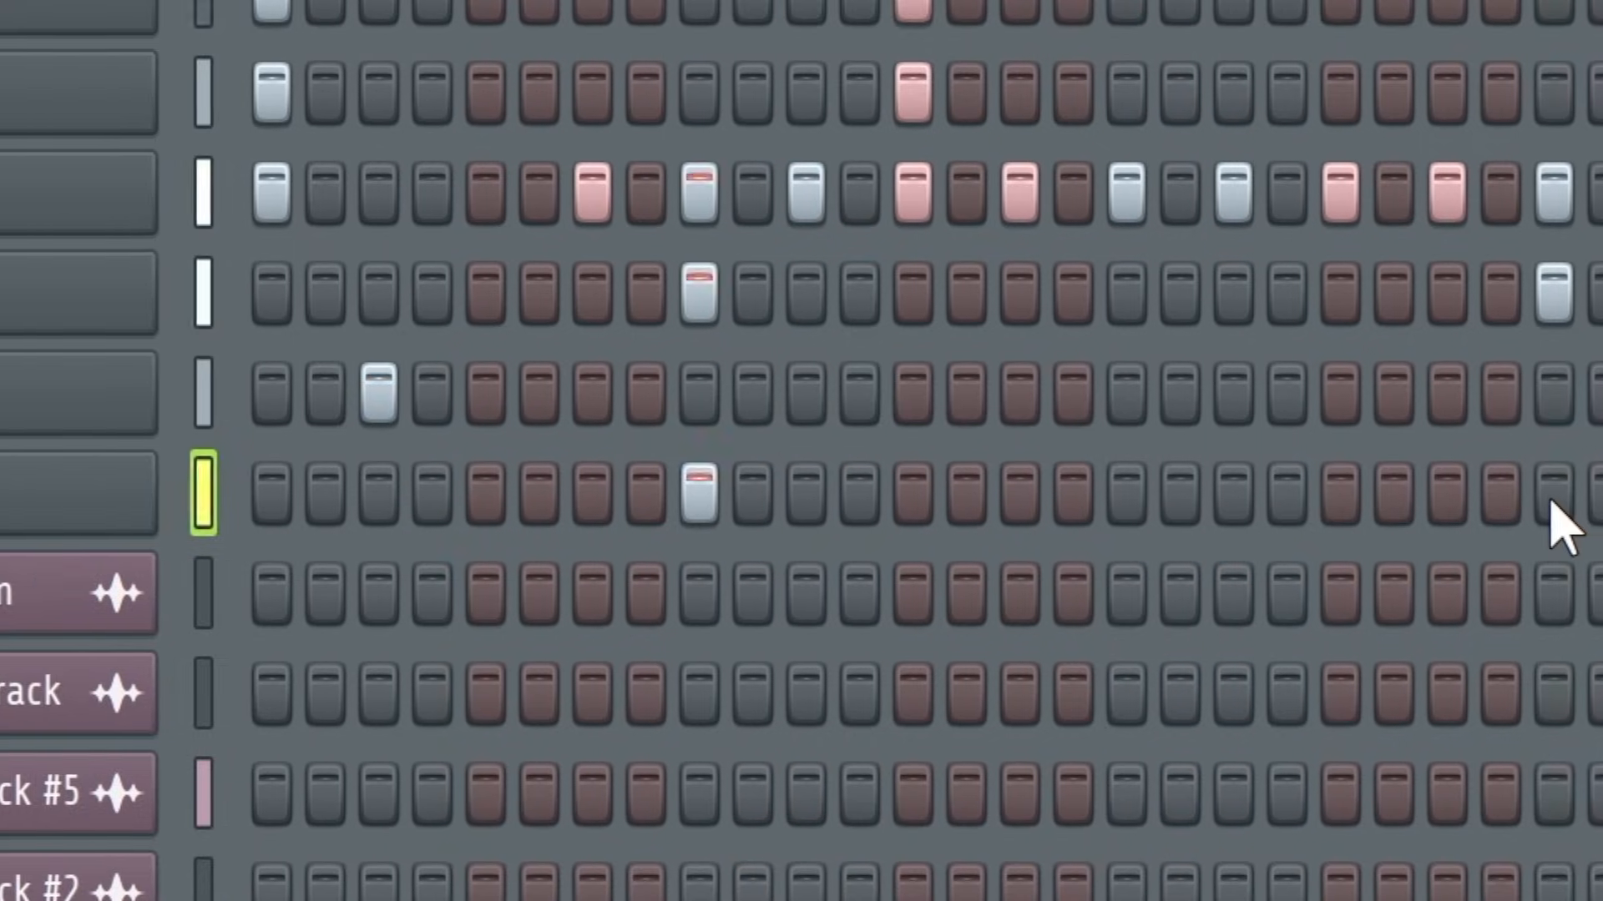
left_click(1555, 498)
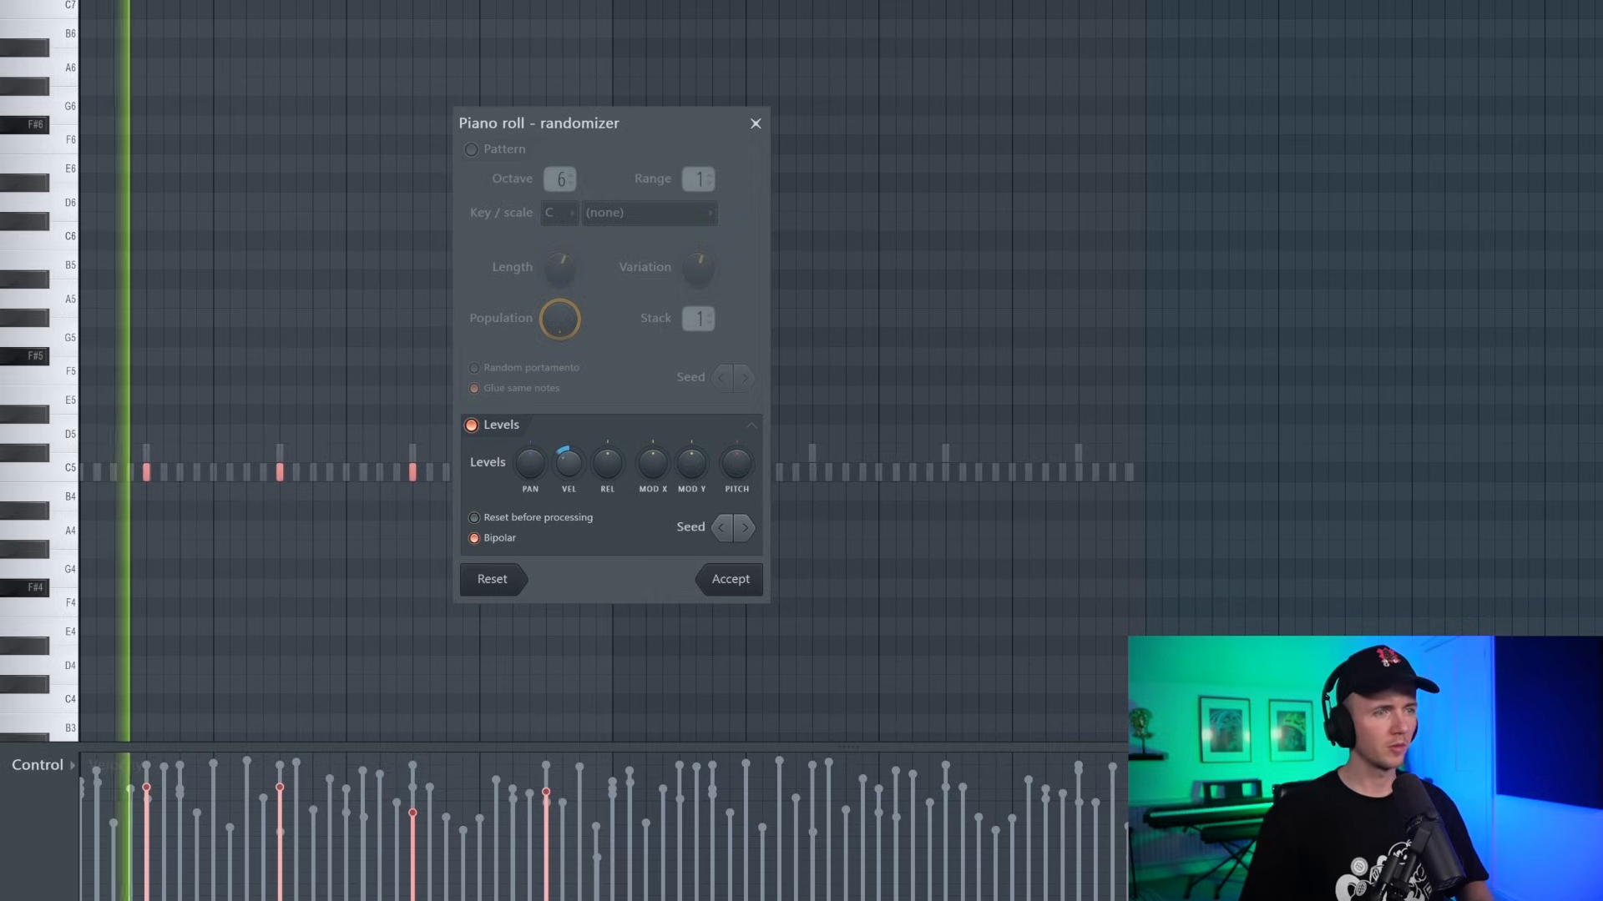
Apply bipolar velocity randomization to the ride notes in the piano roll.
left_click(731, 582)
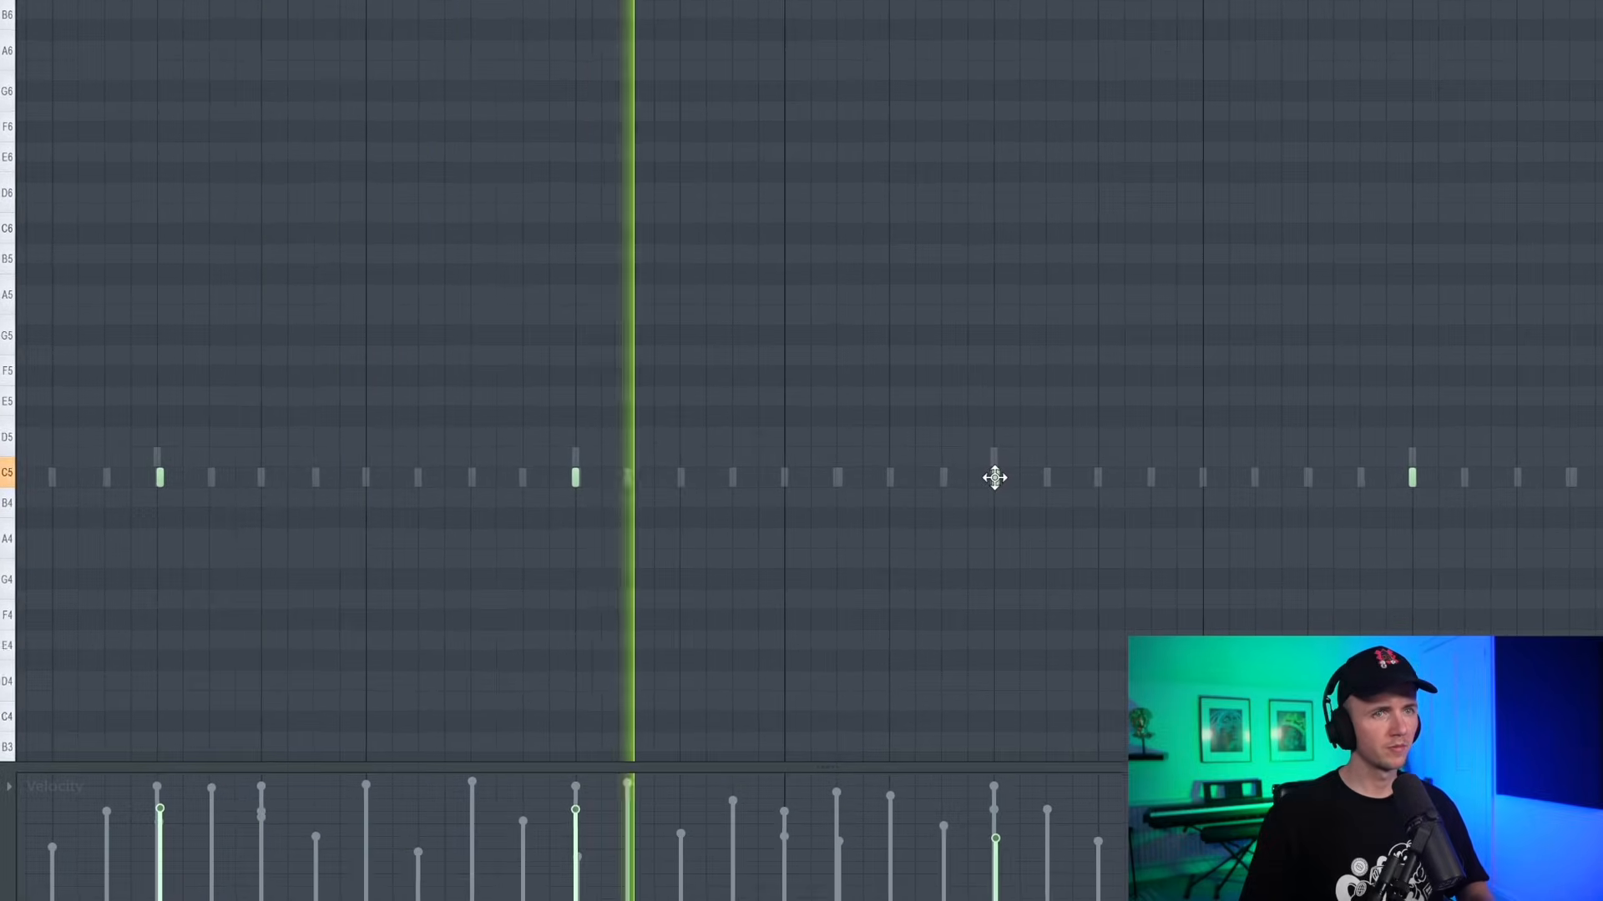
scroll(529, 524, "up", 2)
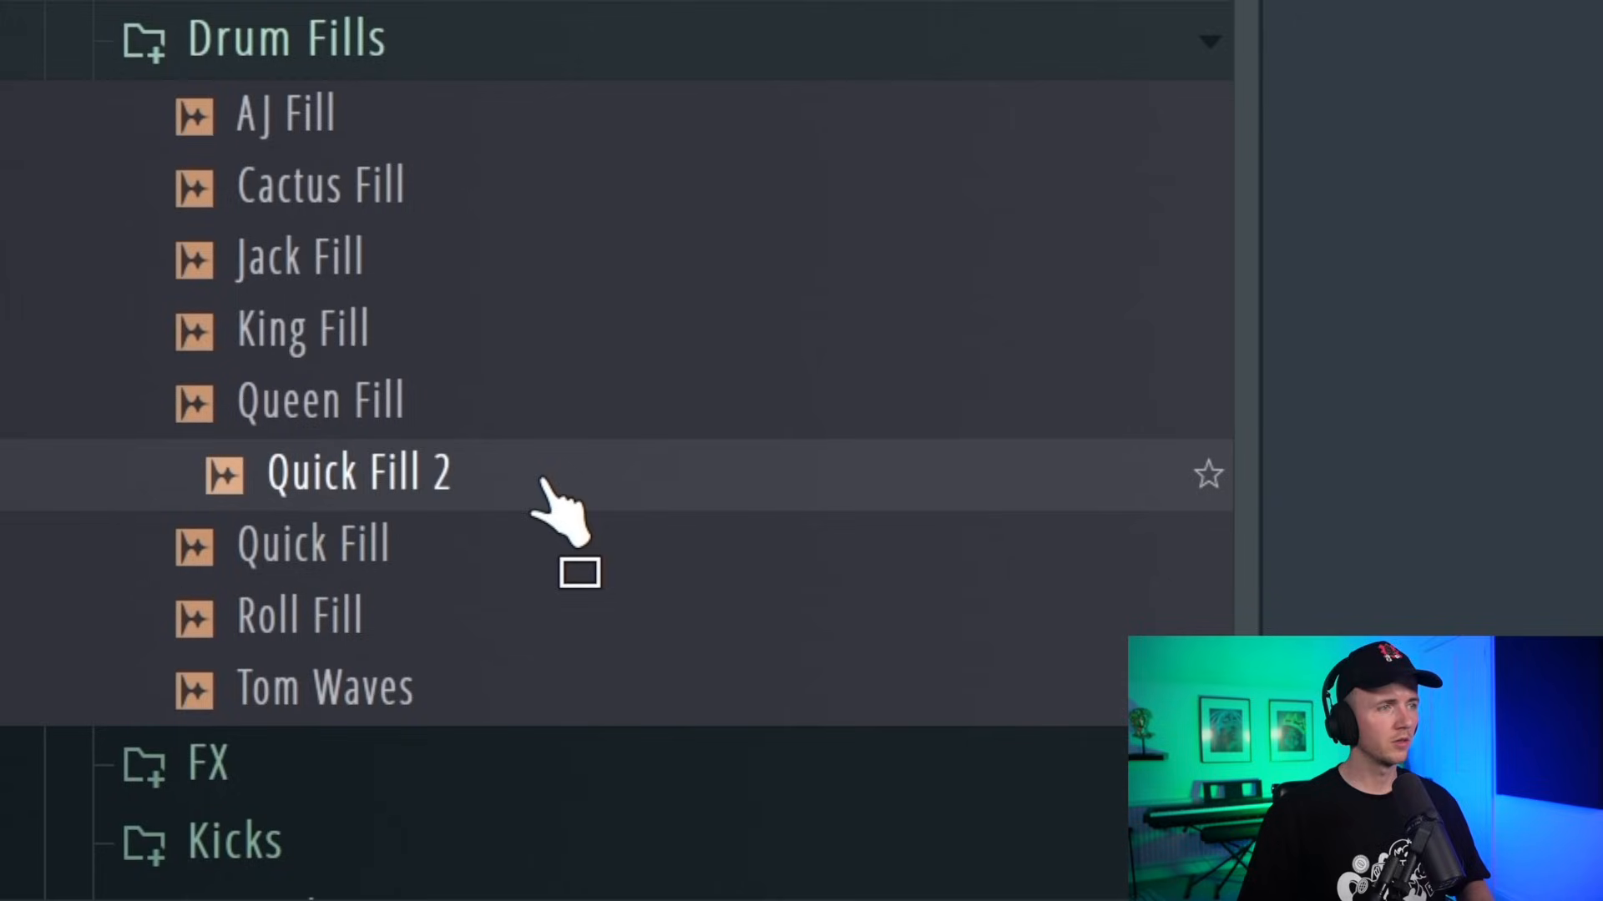
Place Quick Fill 2 at the end of the drum section on Track 5 and position Kings Double Snare before it.
left_click_drag(542, 478, 734, 319)
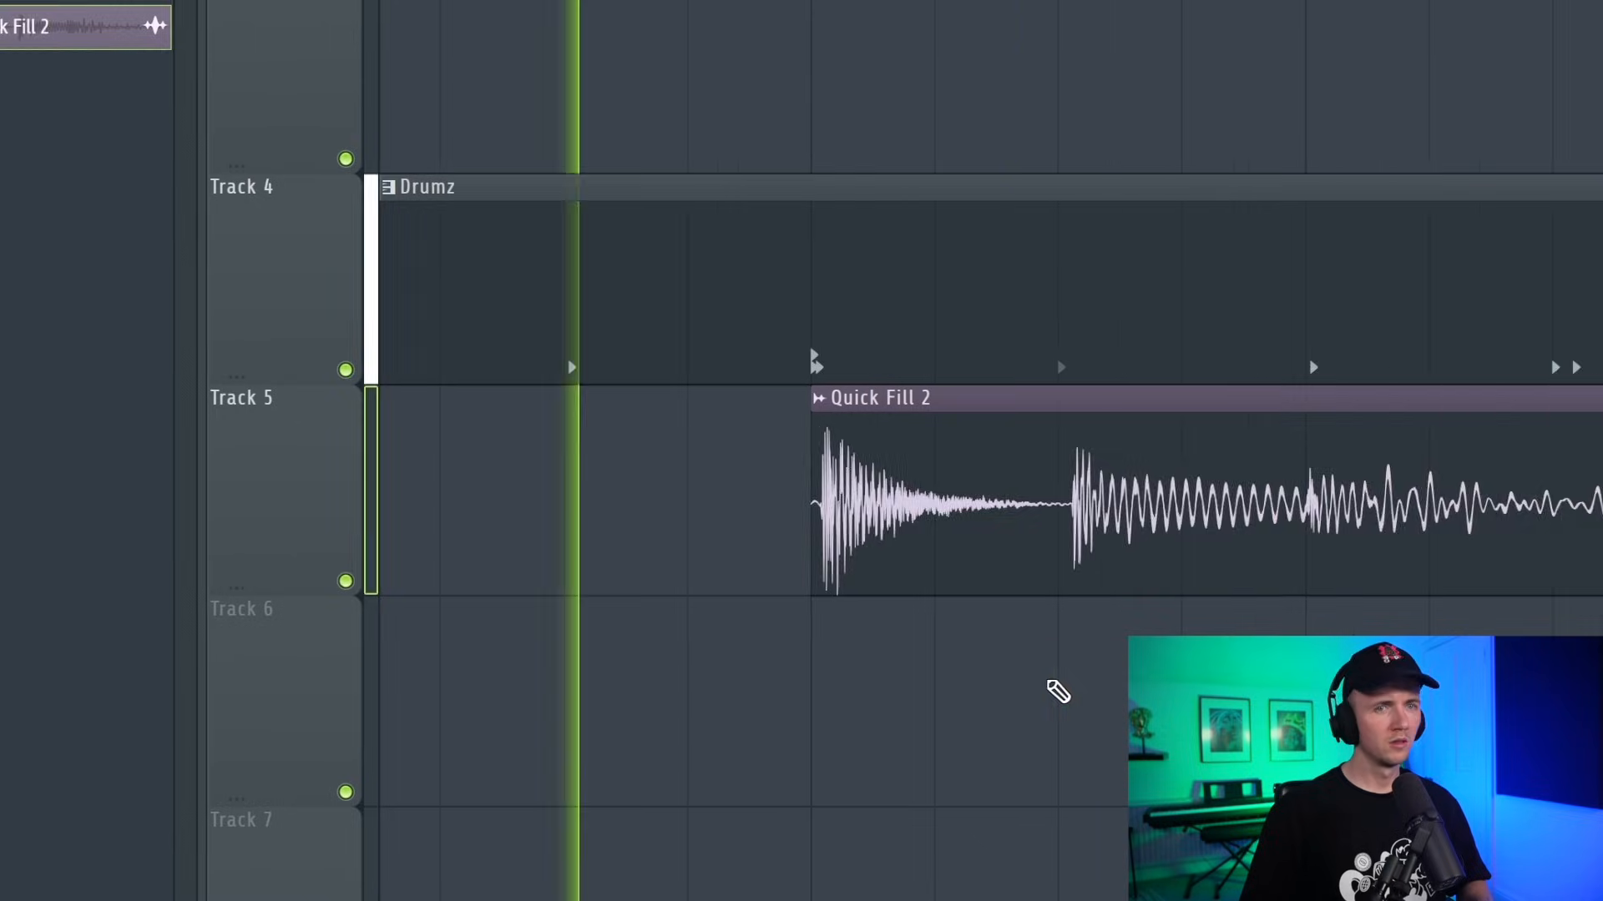
scroll(1050, 685, "down", 5)
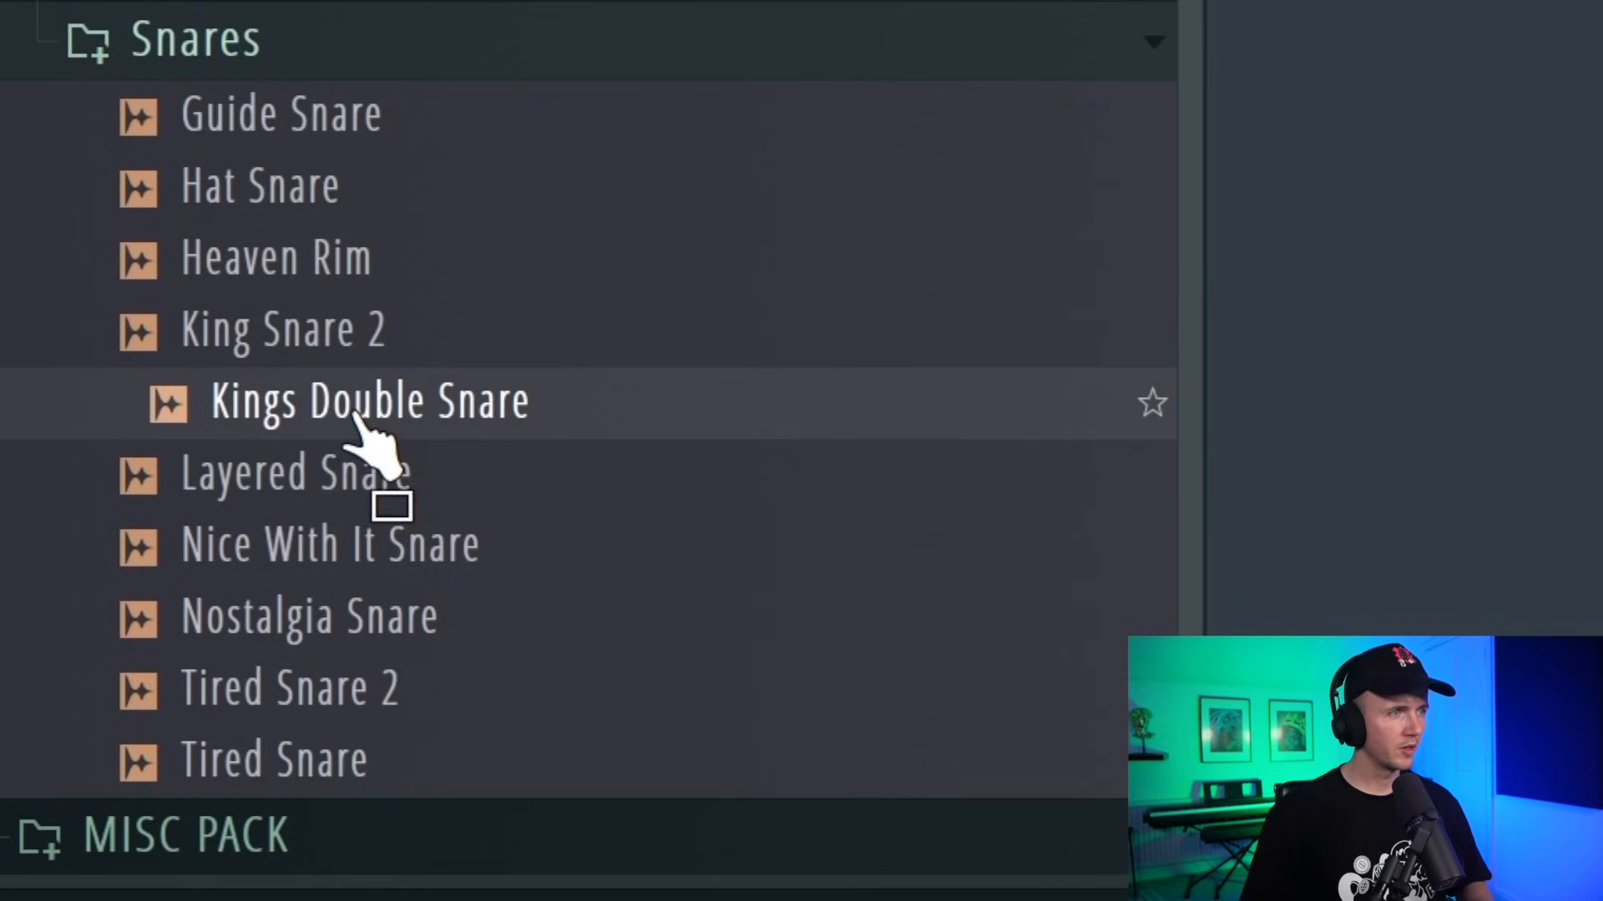
left_click_drag(346, 426, 779, 358)
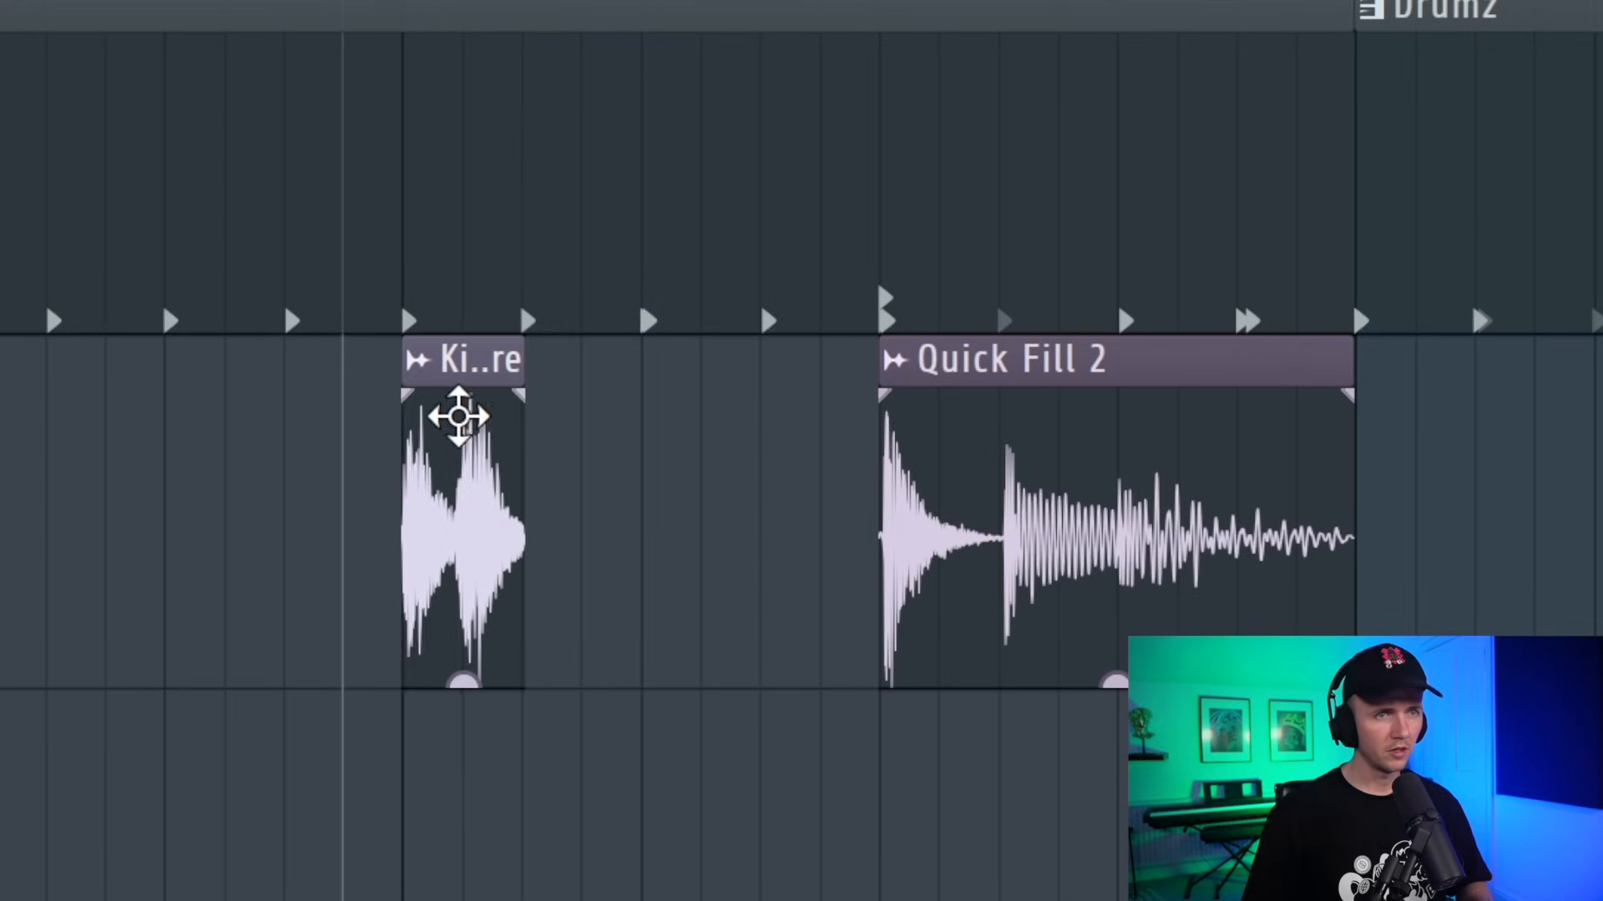
left_click_drag(458, 418, 586, 417)
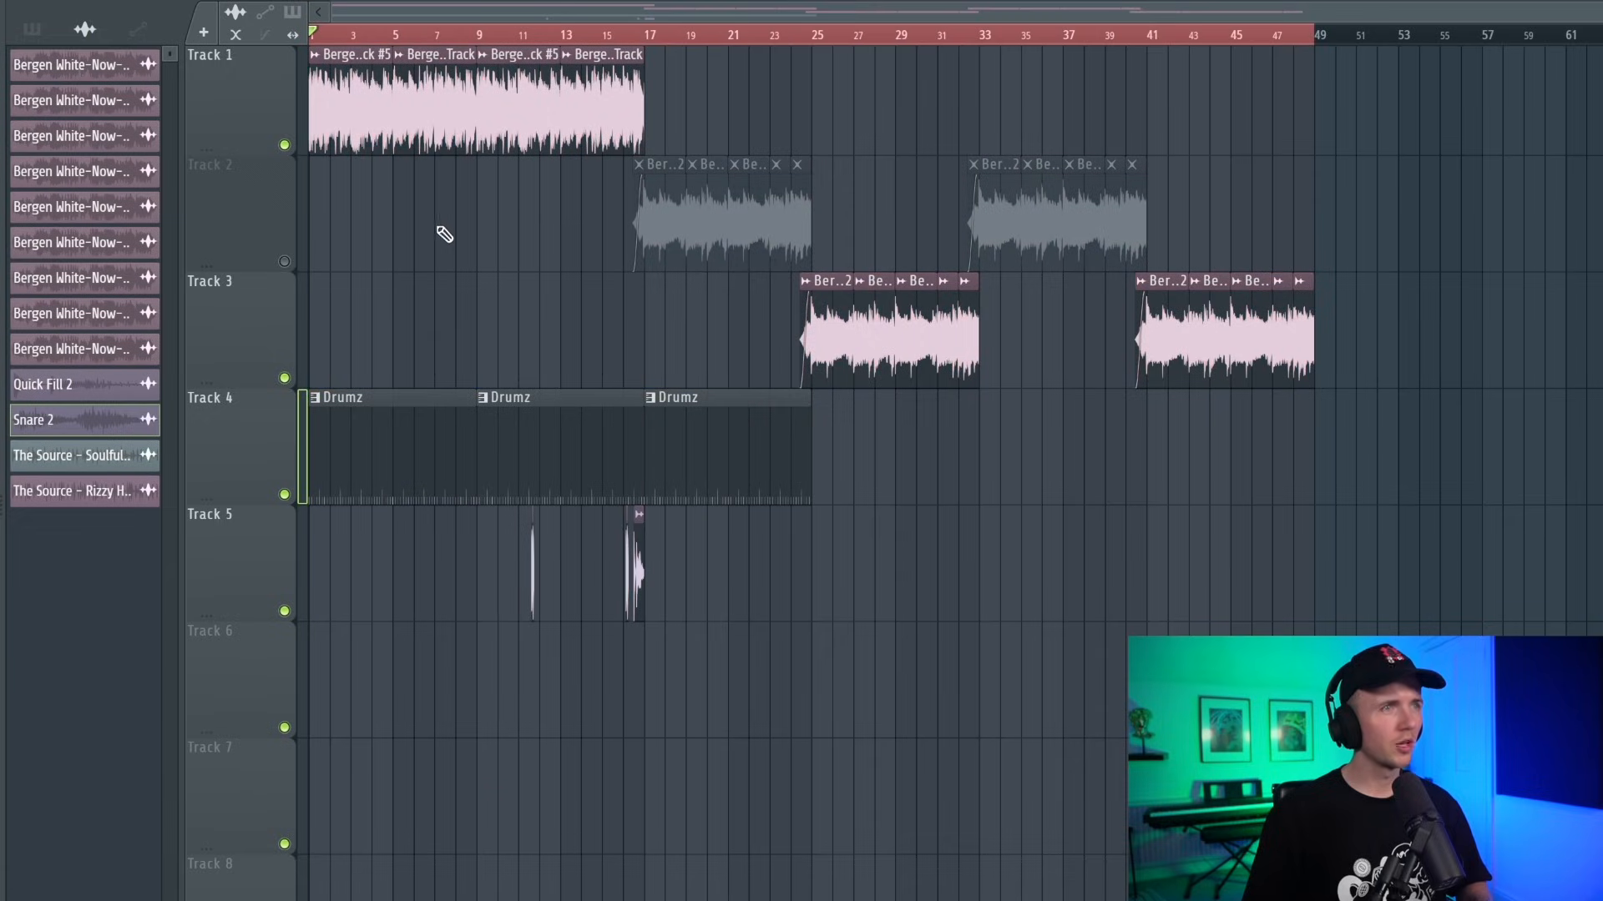
Move all playlist clips four bars later to start at bar 5, play the intro and select all clips.
key("ctrl+a")
left_click(365, 230)
key("ctrl+a")
left_click_drag(348, 140, 432, 140)
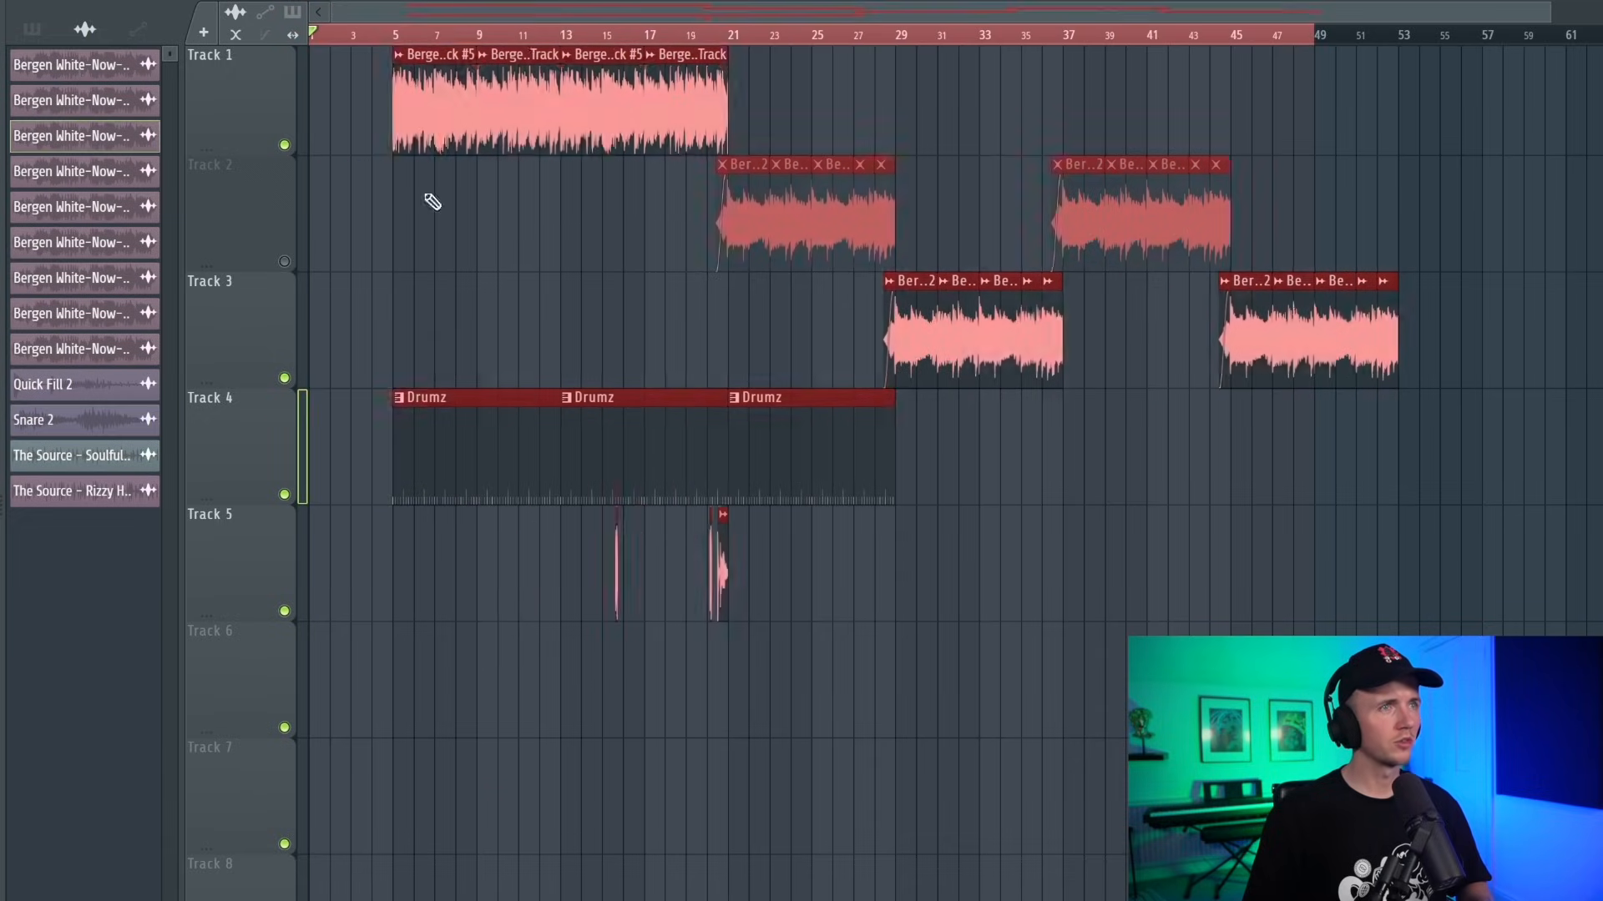
left_click(433, 213)
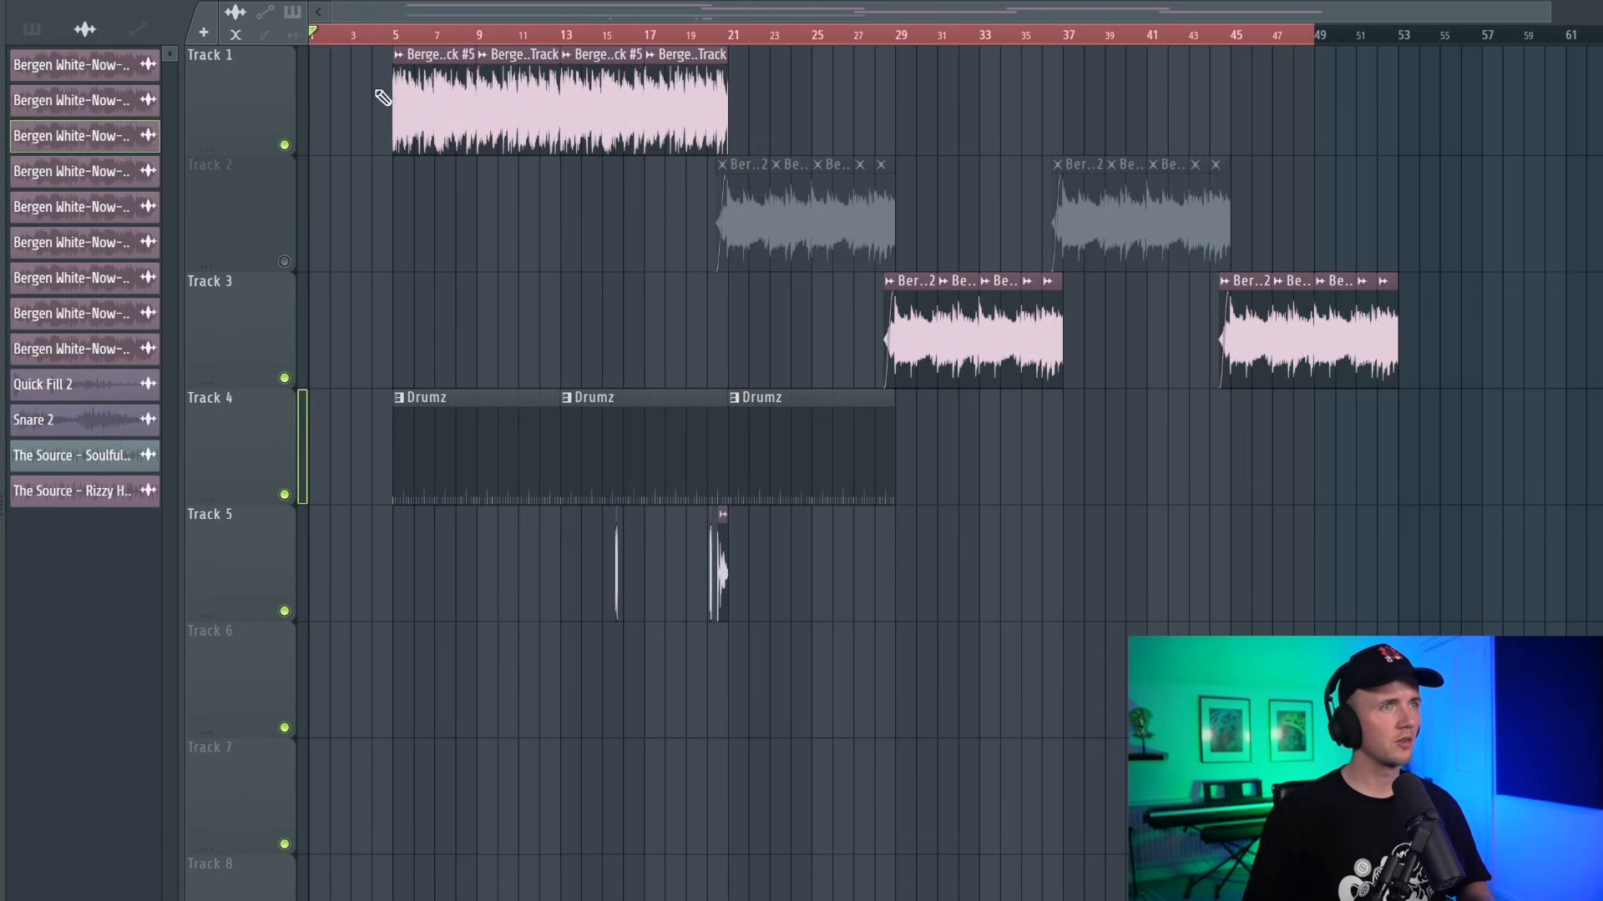
key("space")
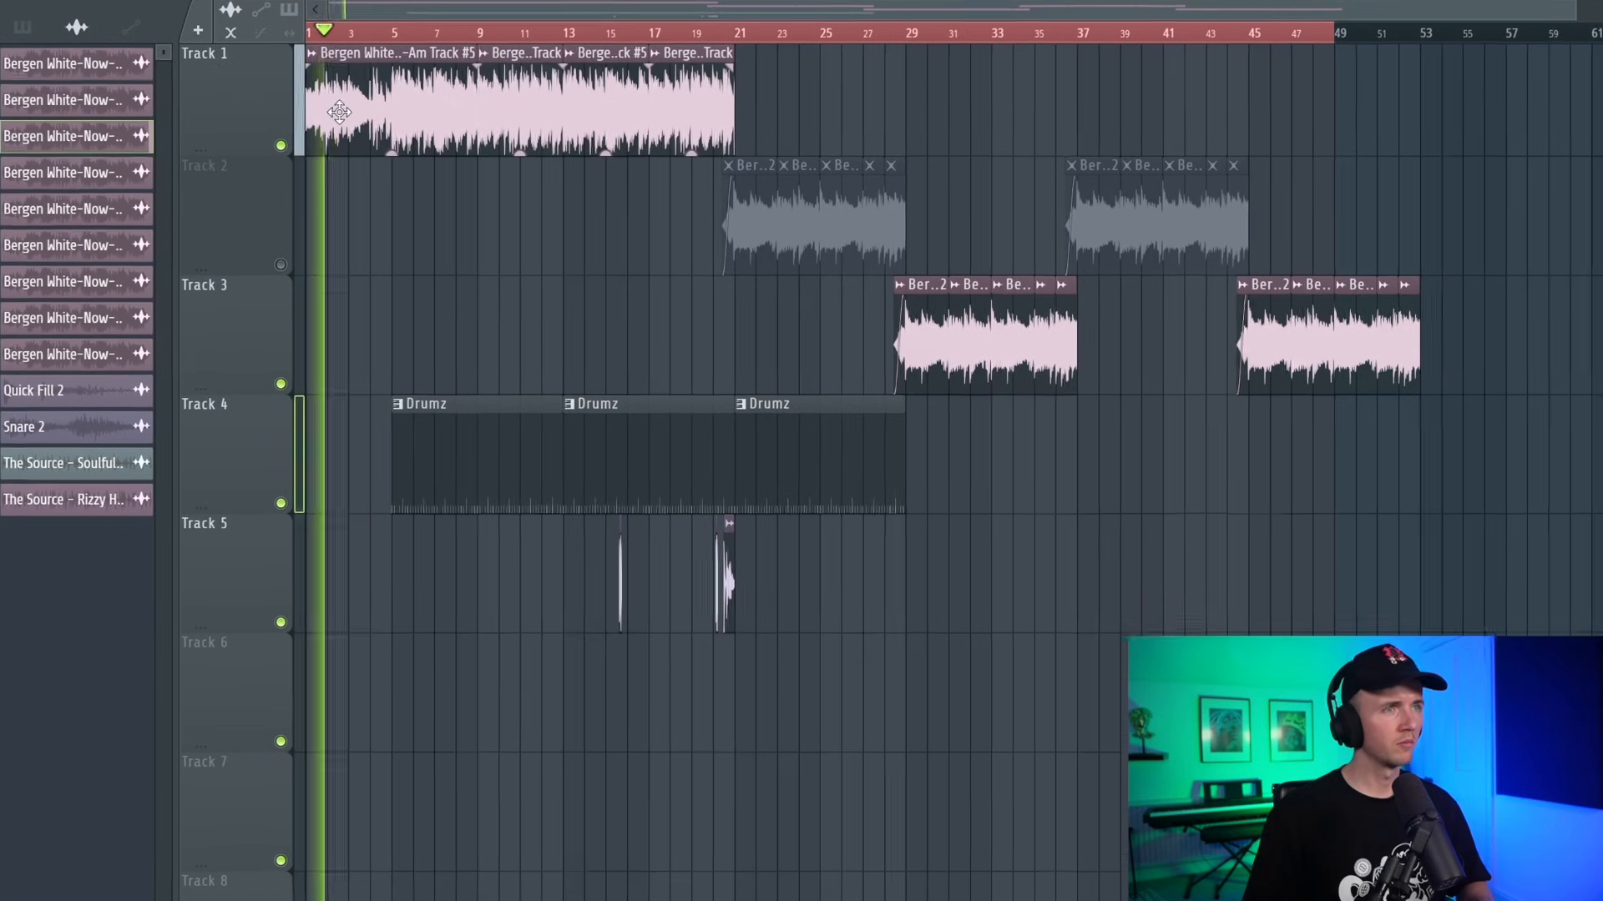
key("ctrl+a")
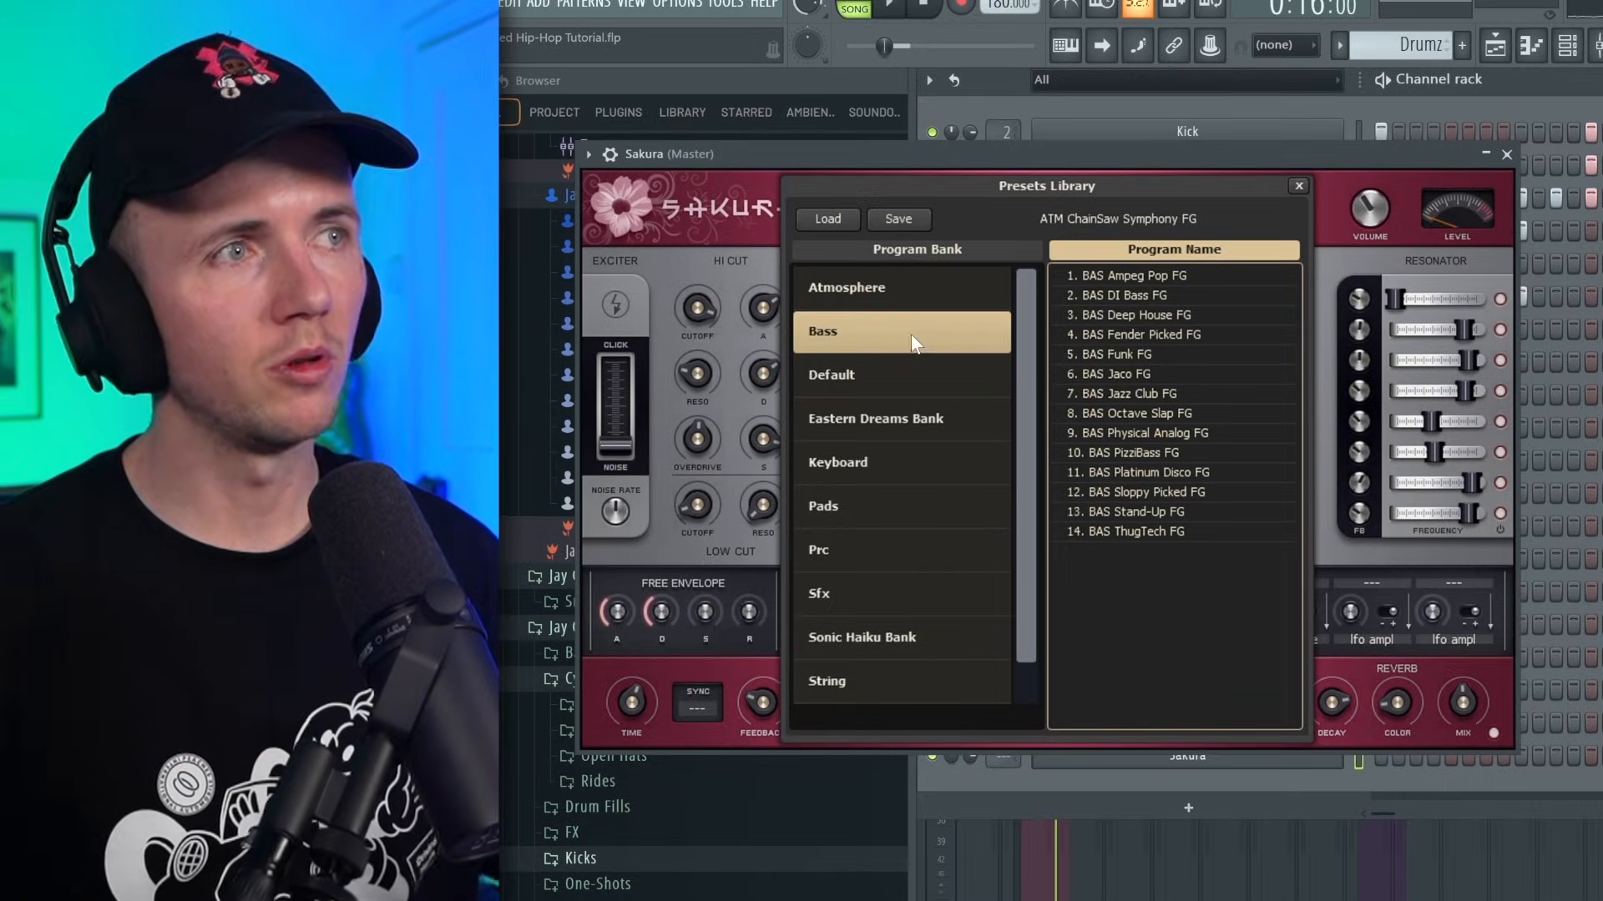
Load the BAS Deep House FG preset in Sakura and set the RBass frequency on its mixer track to 65.
left_click(1171, 314)
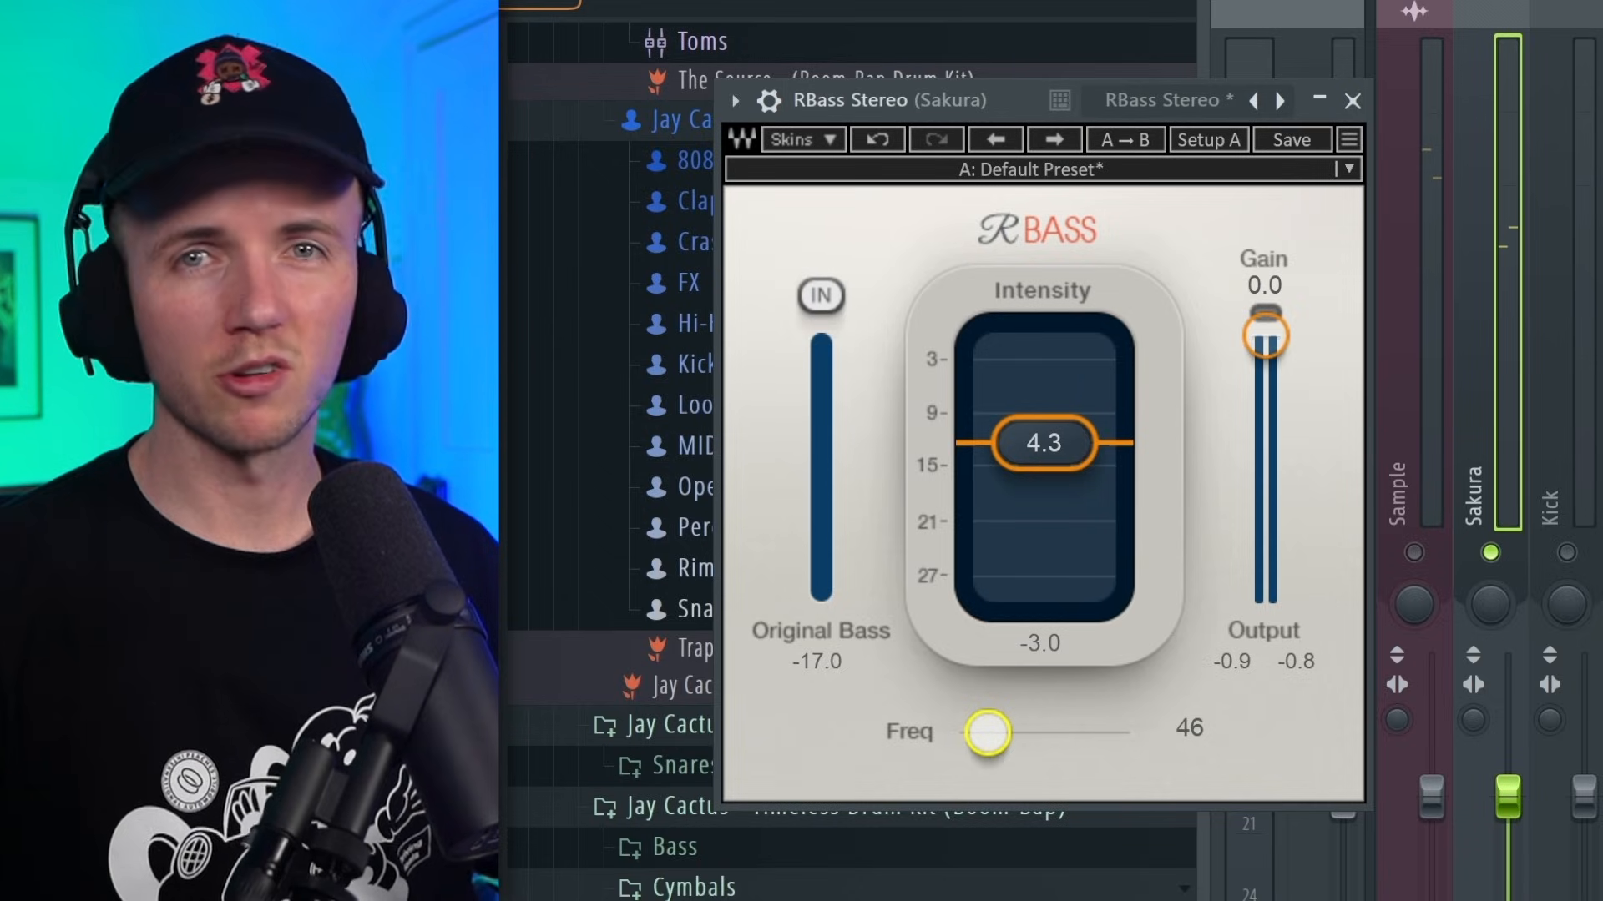
mouse_move(988, 734)
left_mouse_down()
mouse_move(1087, 733)
mouse_move(1016, 733)
left_mouse_up()
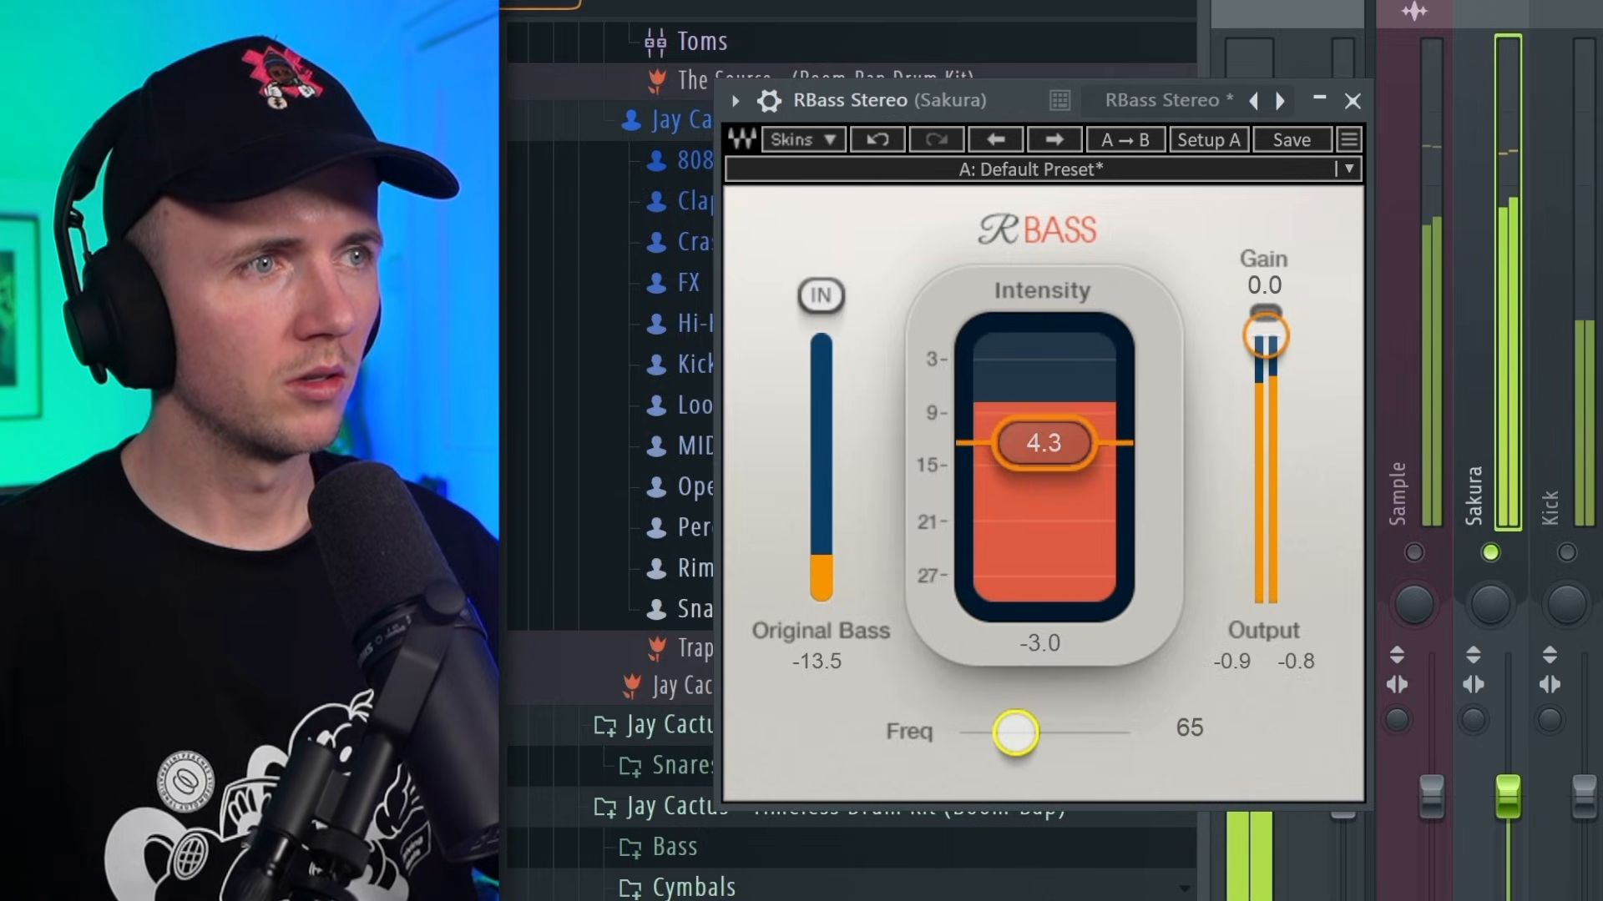
left_click_drag(1086, 463, 1085, 454)
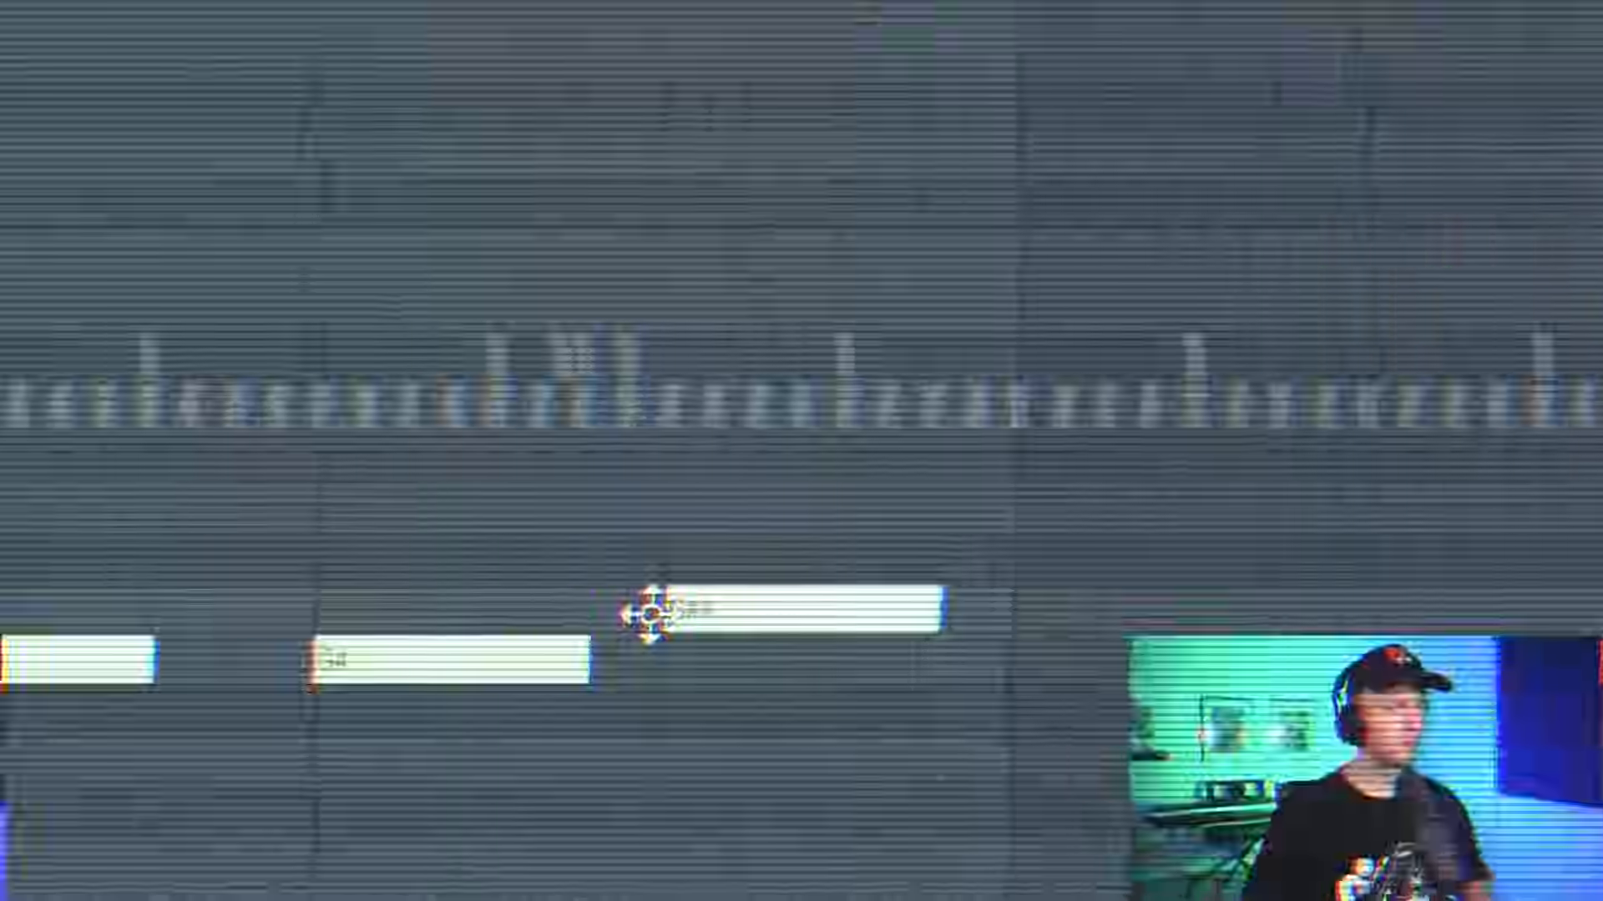
Raise the bassline's G#4 note to C5 and the two selected G4 notes to G#4, checking with playback.
left_click_drag(647, 612, 649, 410)
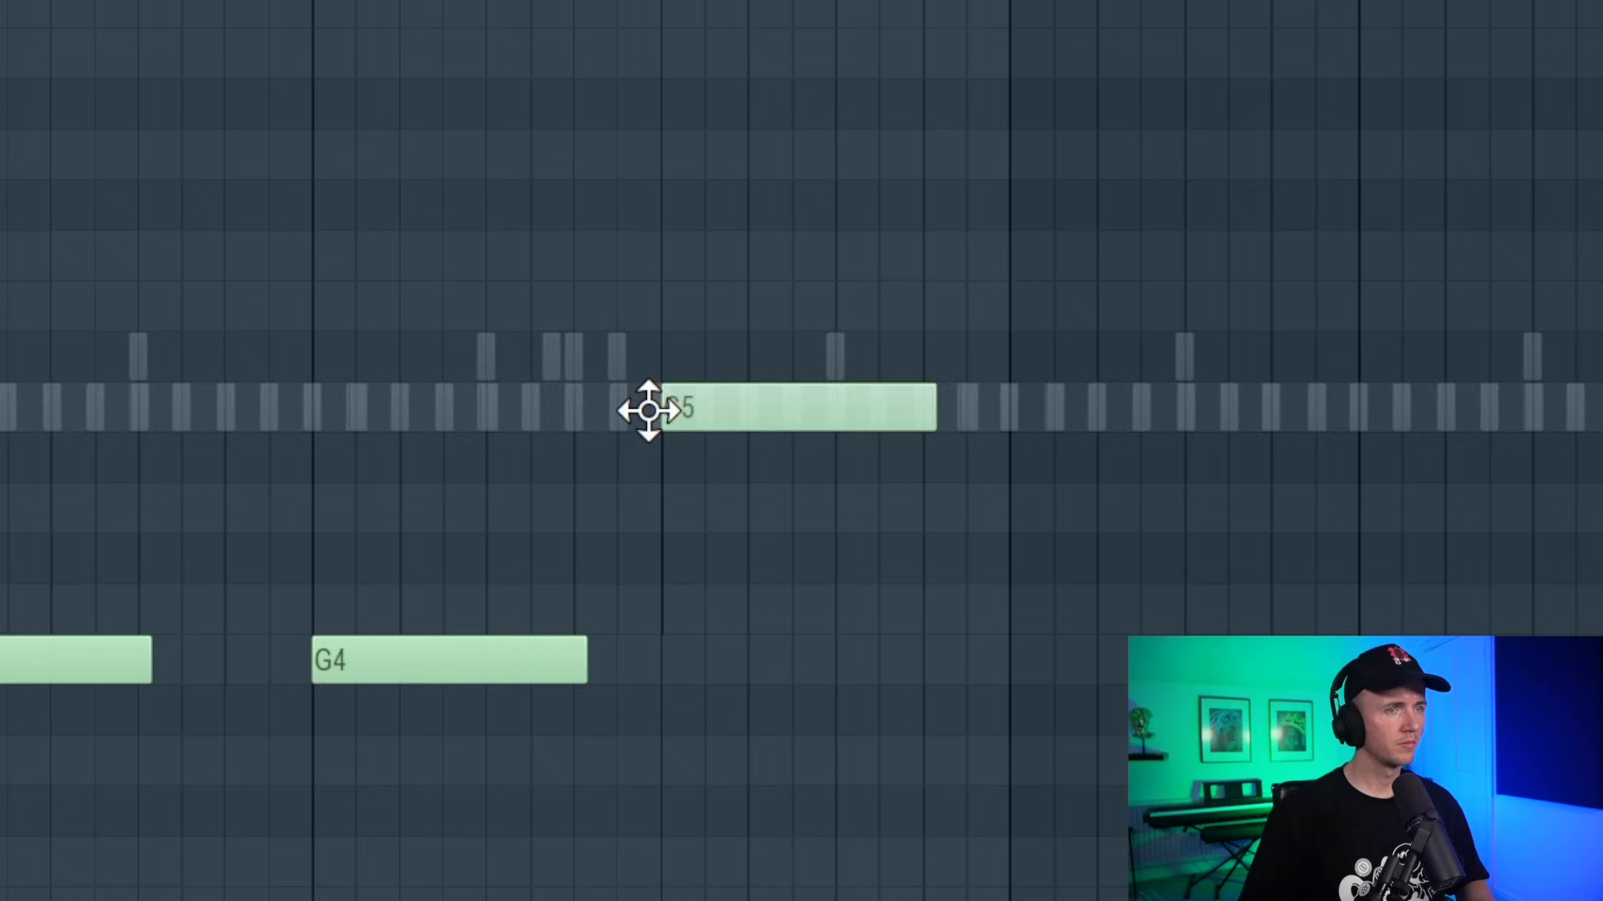
key("space")
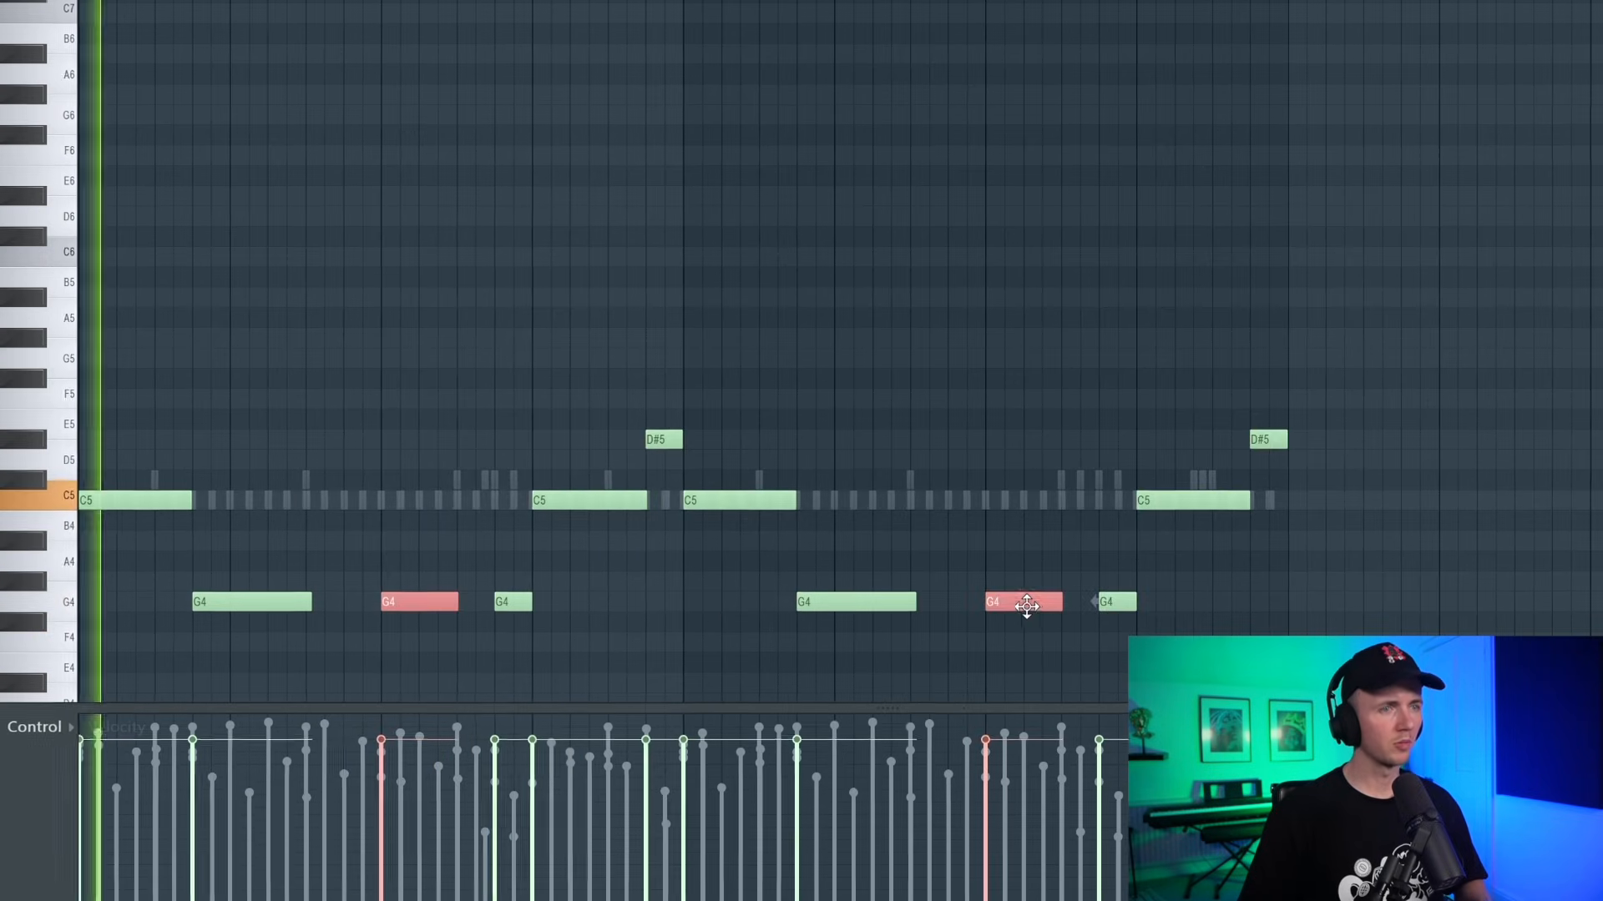
left_click_drag(1027, 607, 1026, 582)
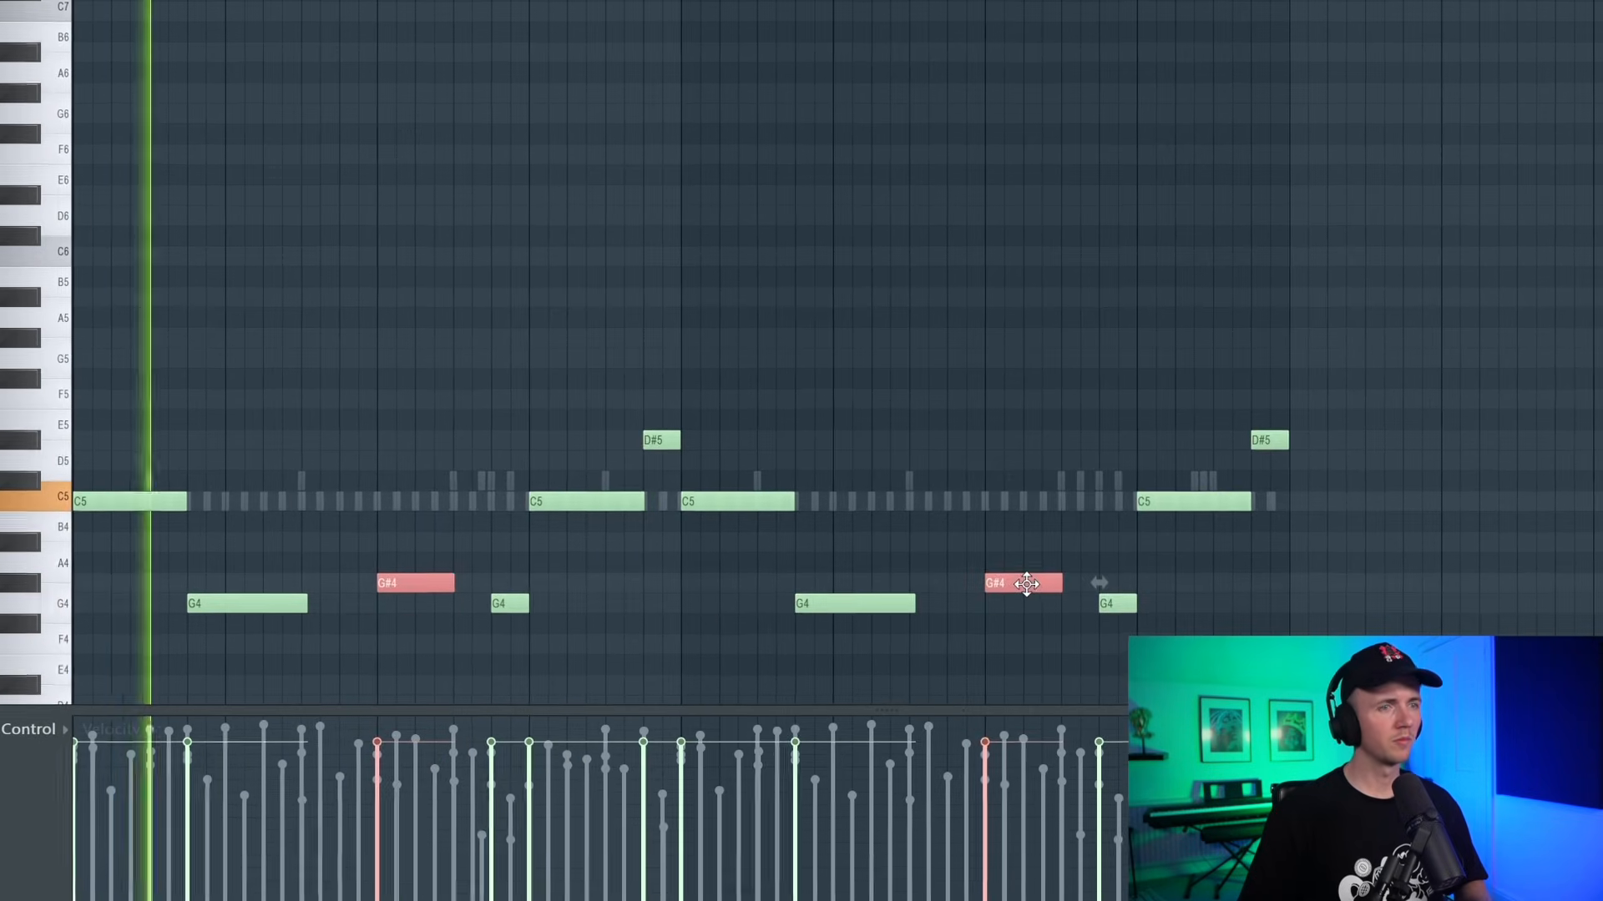
left_click(978, 503)
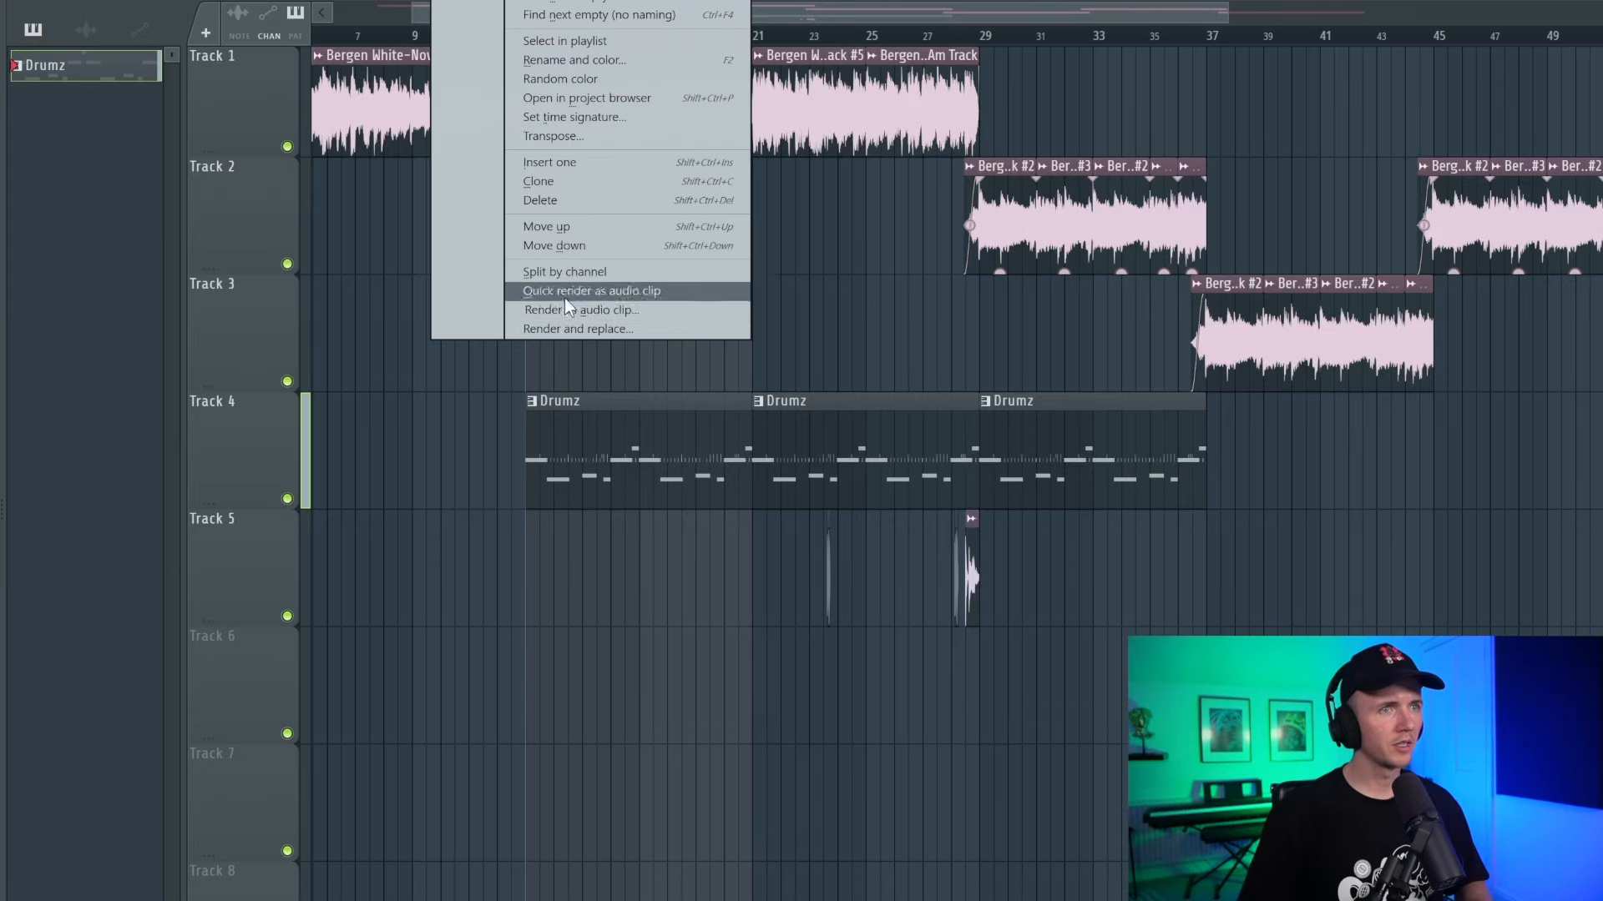
Split the Drumz pattern by channel and thin its first section by deleting the Clean Ride clip and muting the short hi-hat clip.
left_click(565, 273)
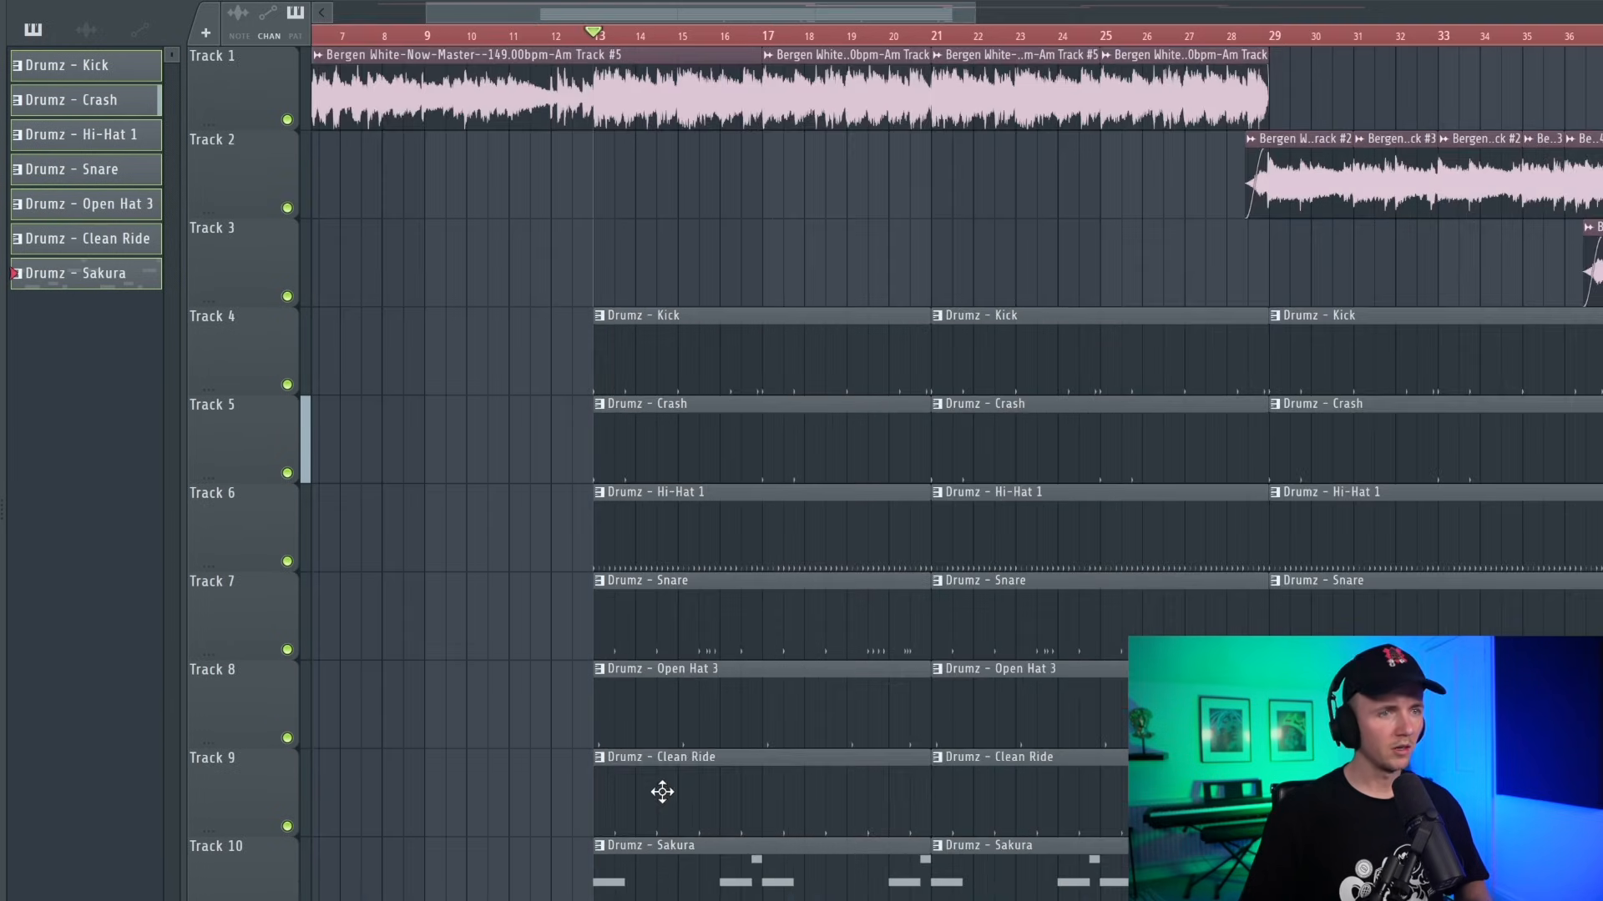
right_click(661, 790)
key("space")
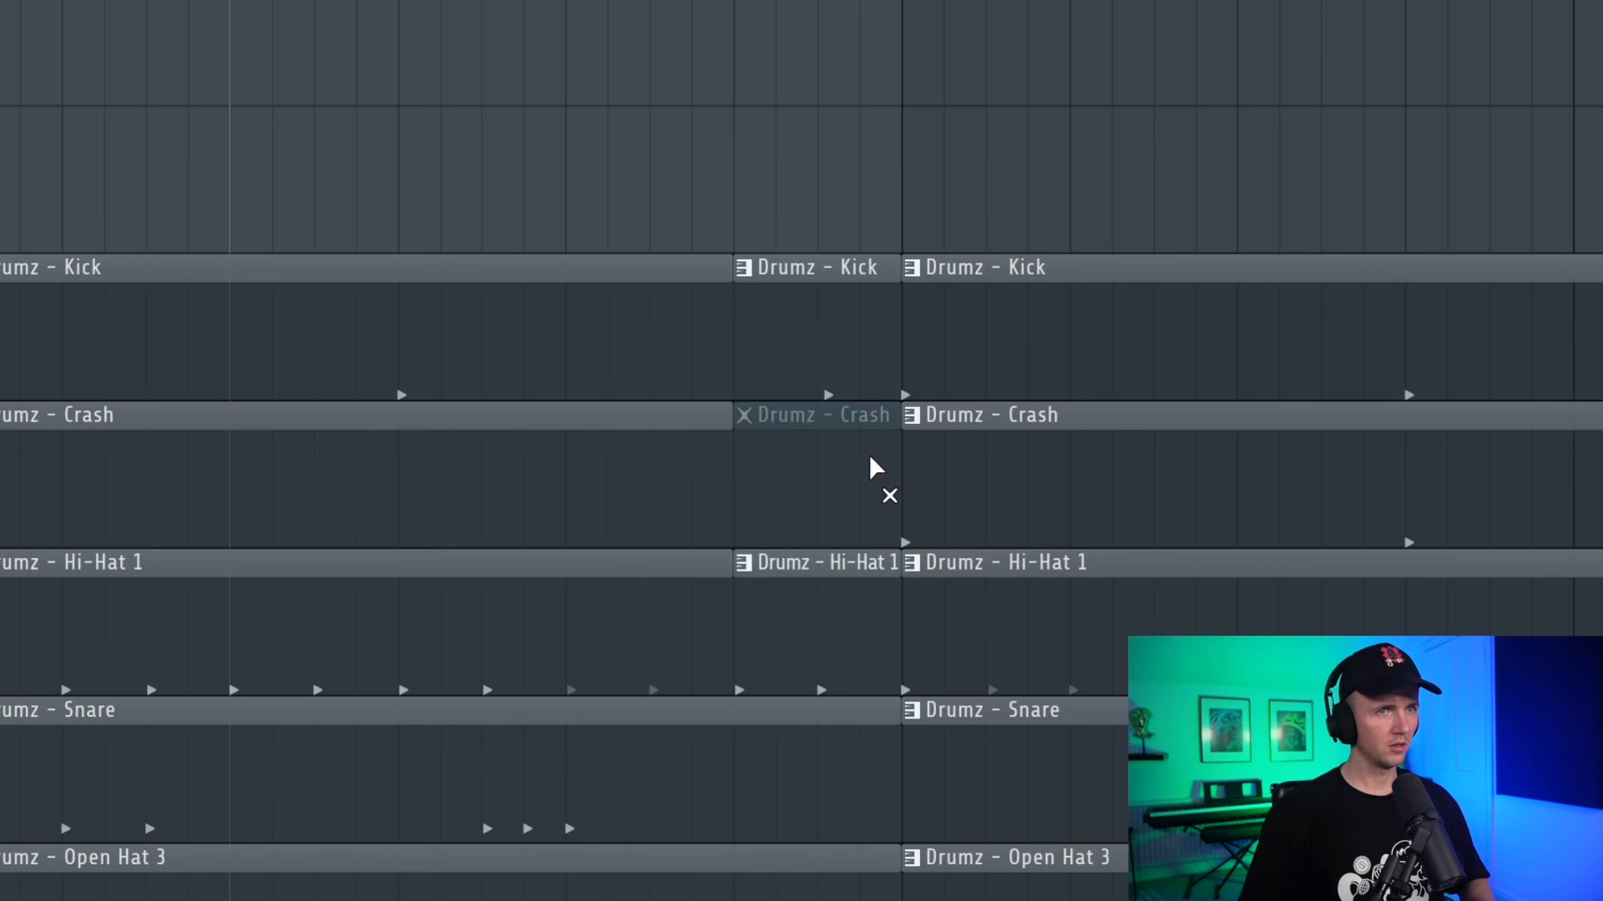
left_click(845, 544)
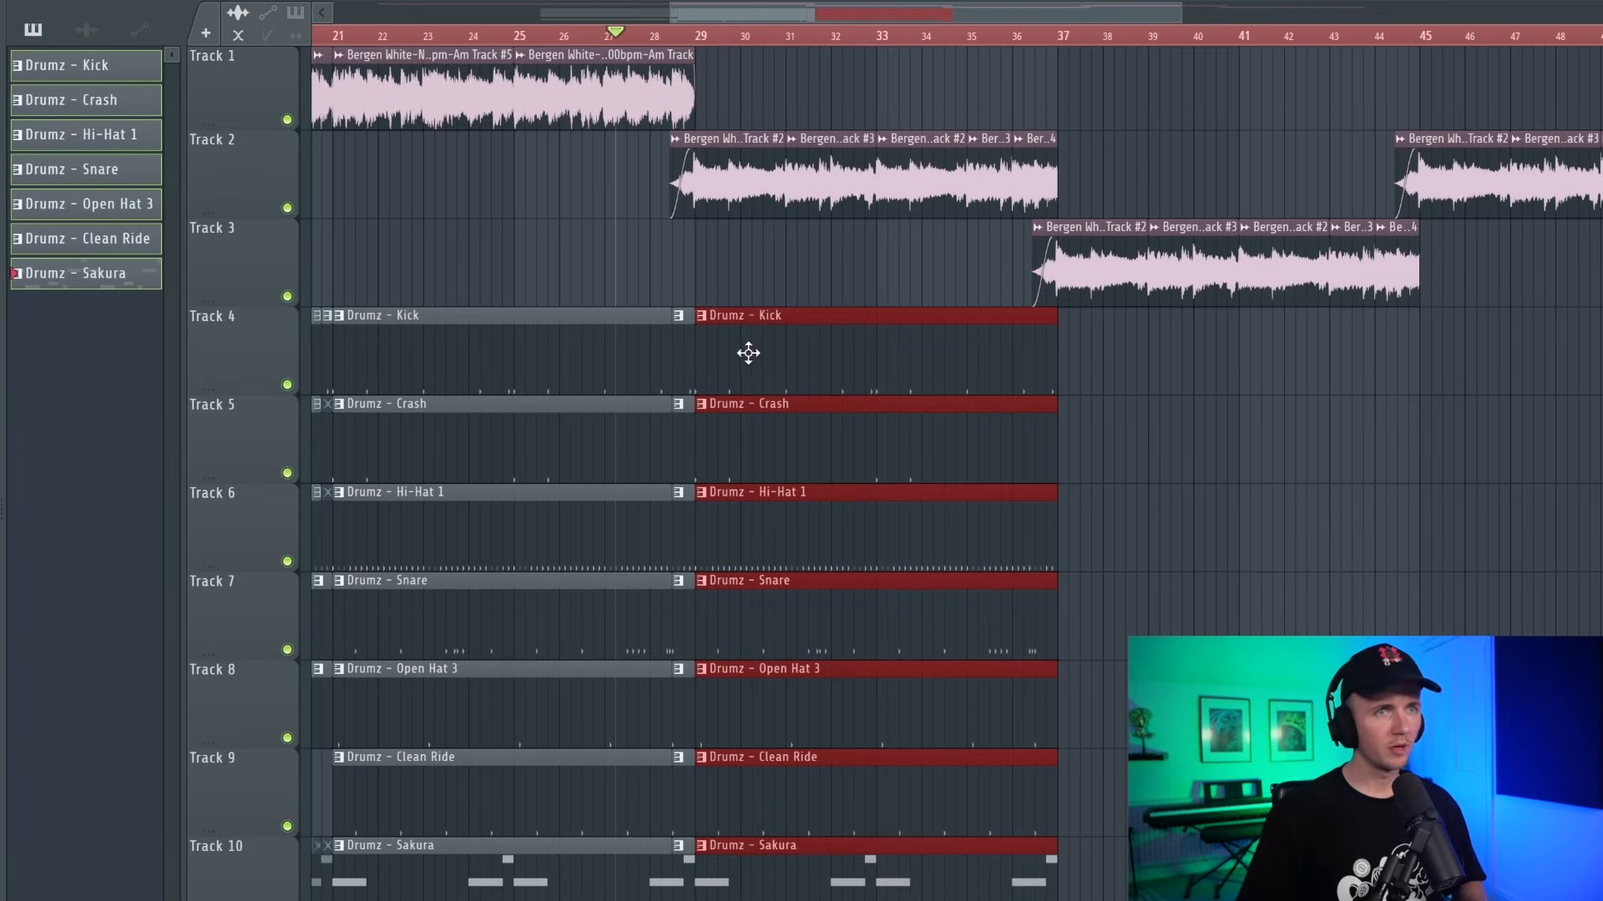
Copy the selected drum and bass clips of the bar 29 section to bar 37 and play the arrangement.
left_click_drag(747, 353, 1121, 381)
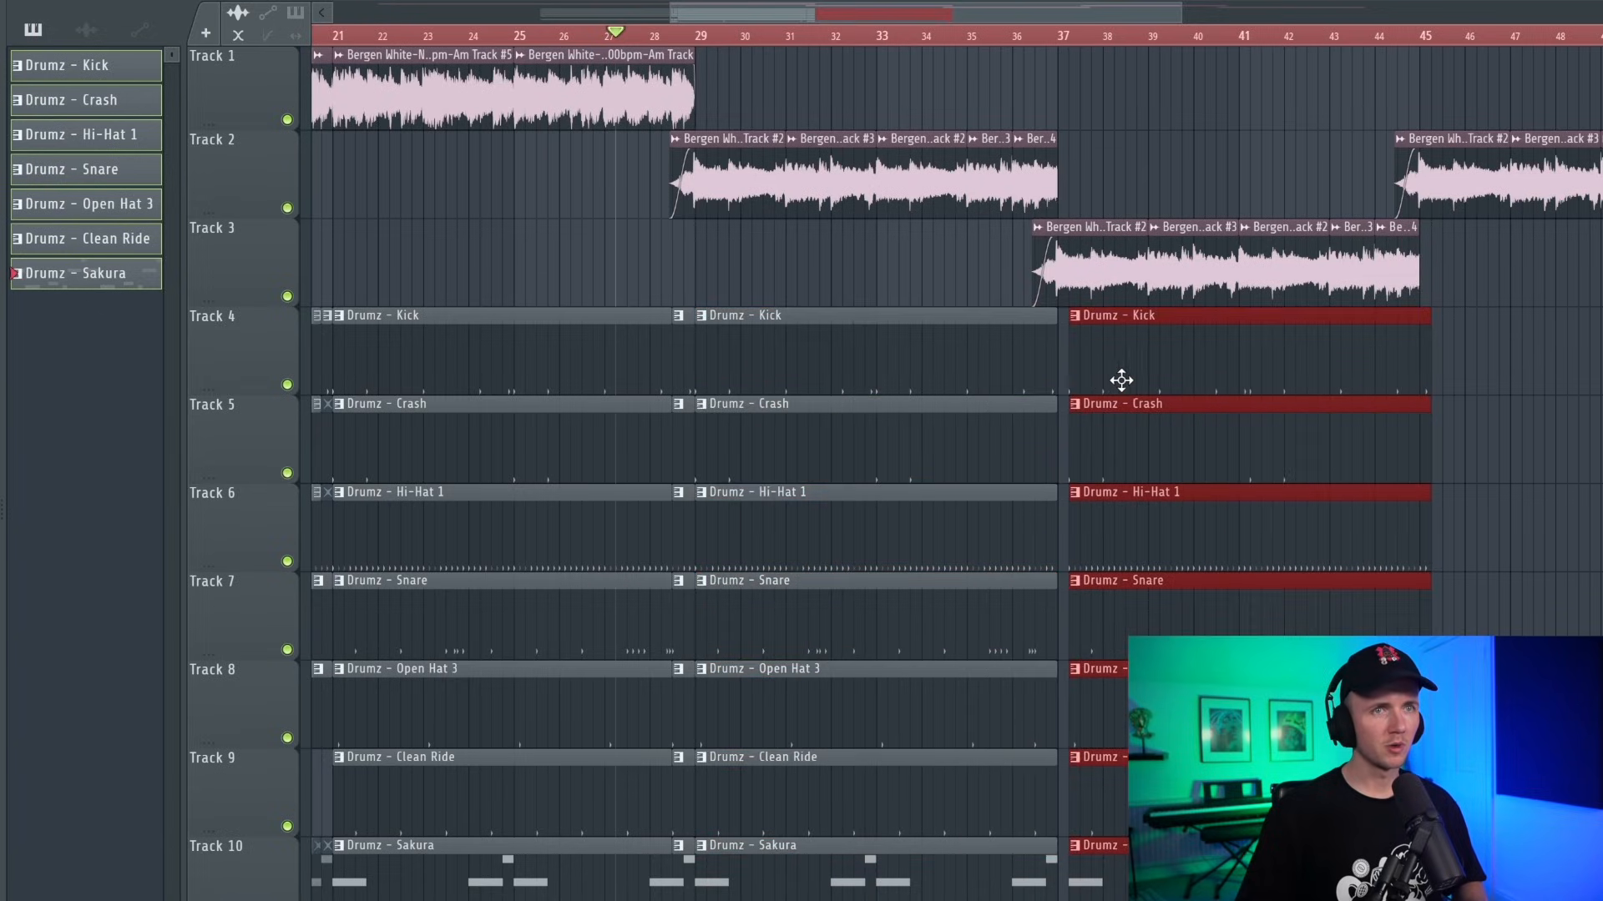
left_click(824, 271, "ctrl")
key("space")
Delete the Clean Ride clip and the crash clip following its opening segment in the section starting at bar 29.
scroll(767, 401, "up", 2)
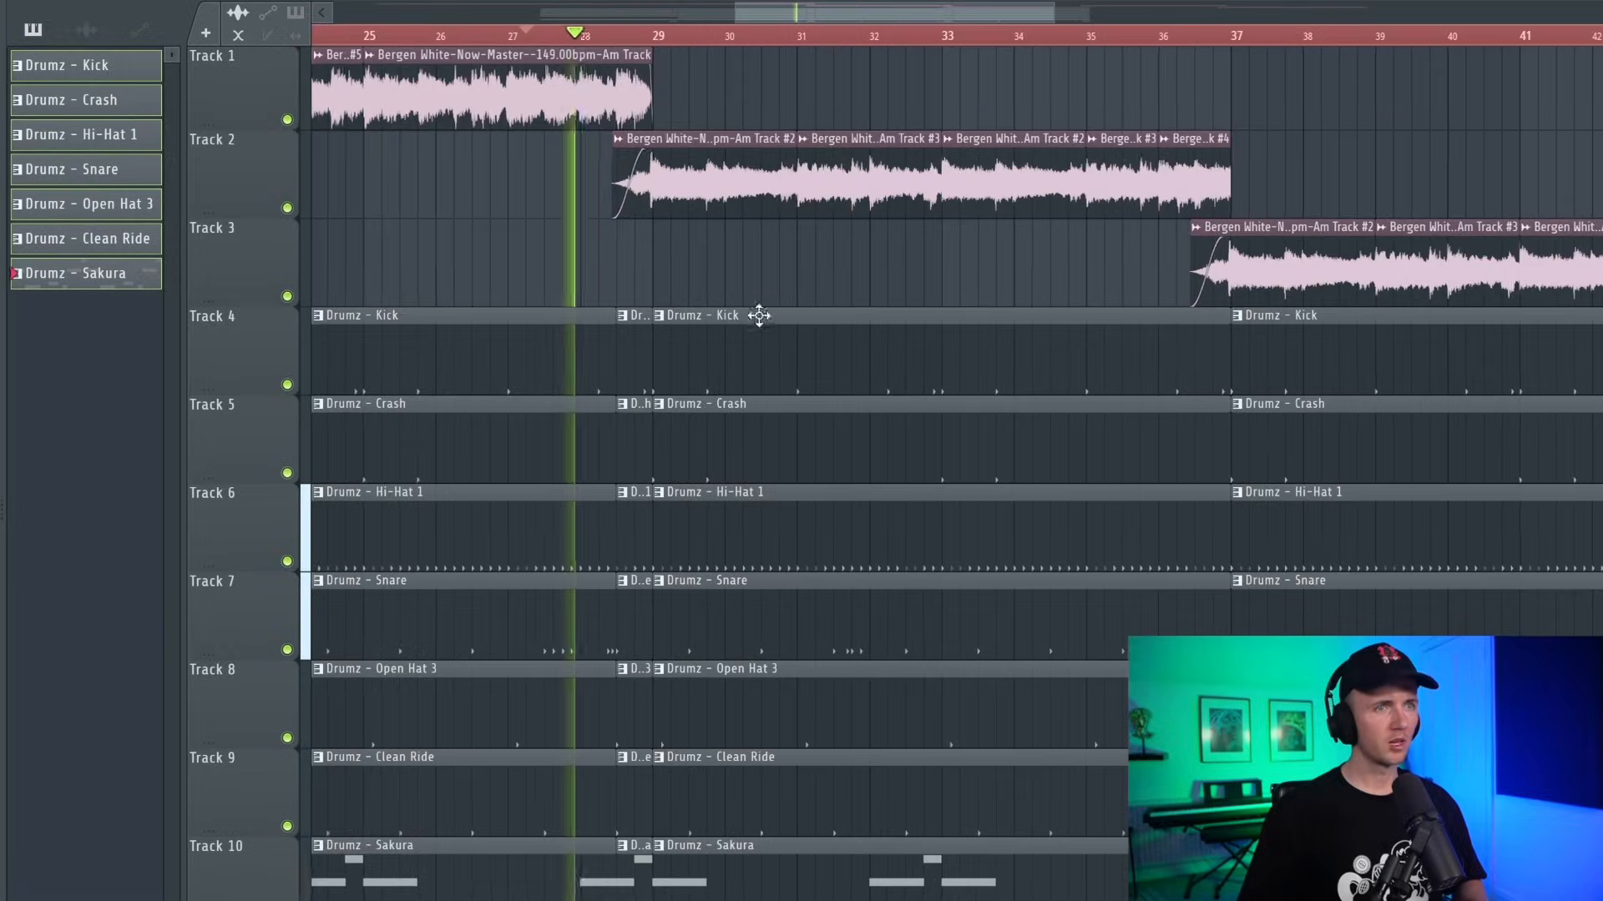
scroll(697, 338, "up", 2)
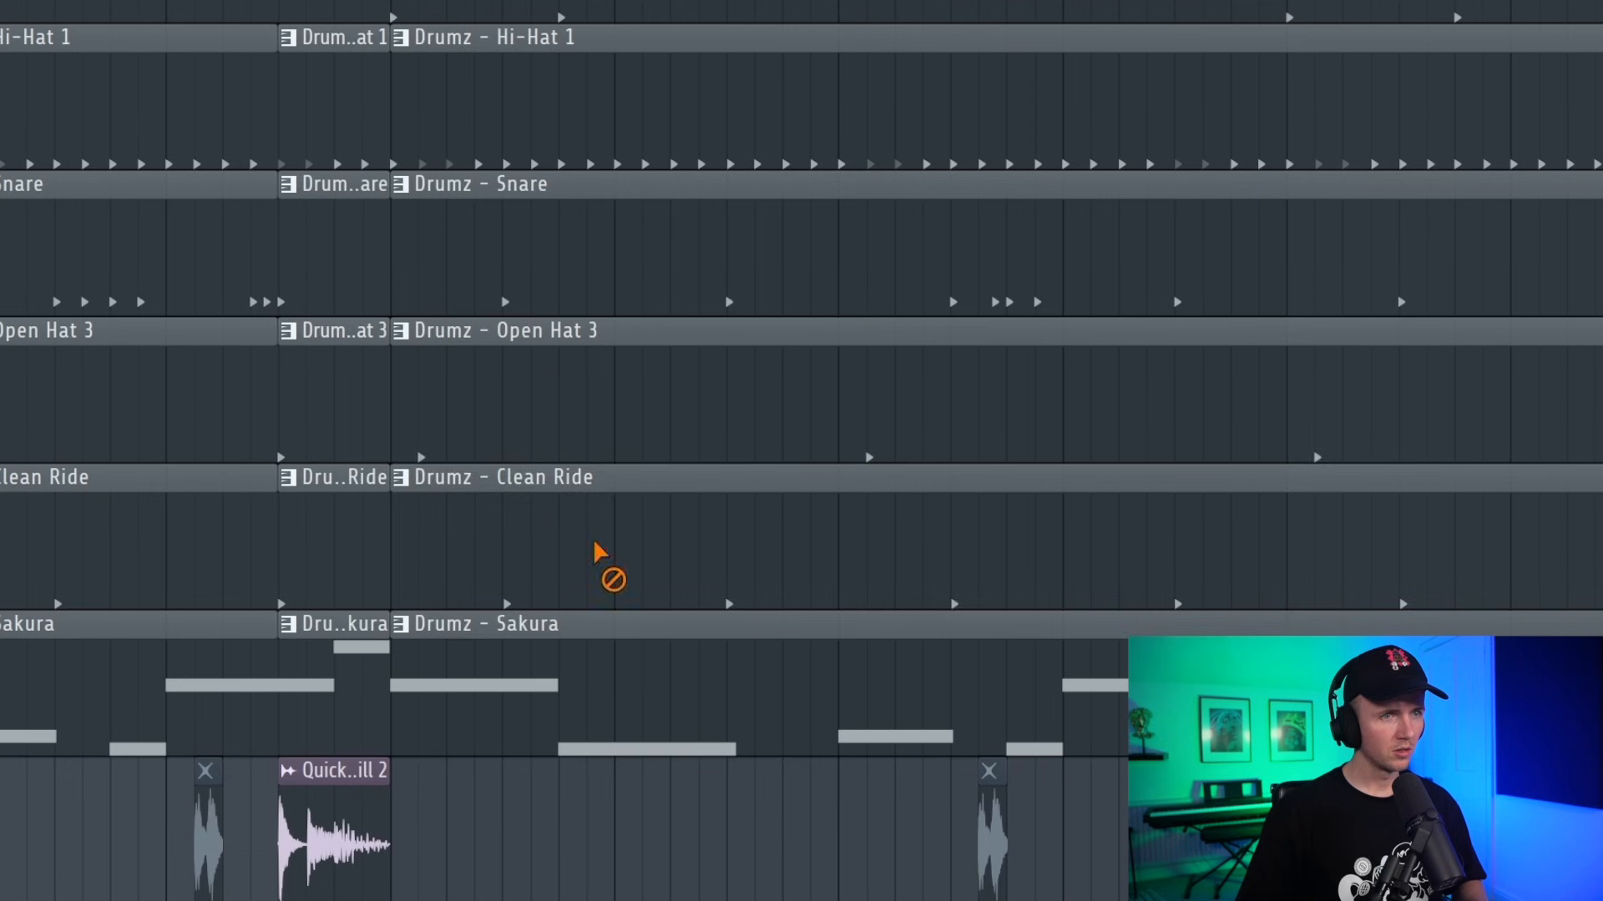
right_click(754, 803)
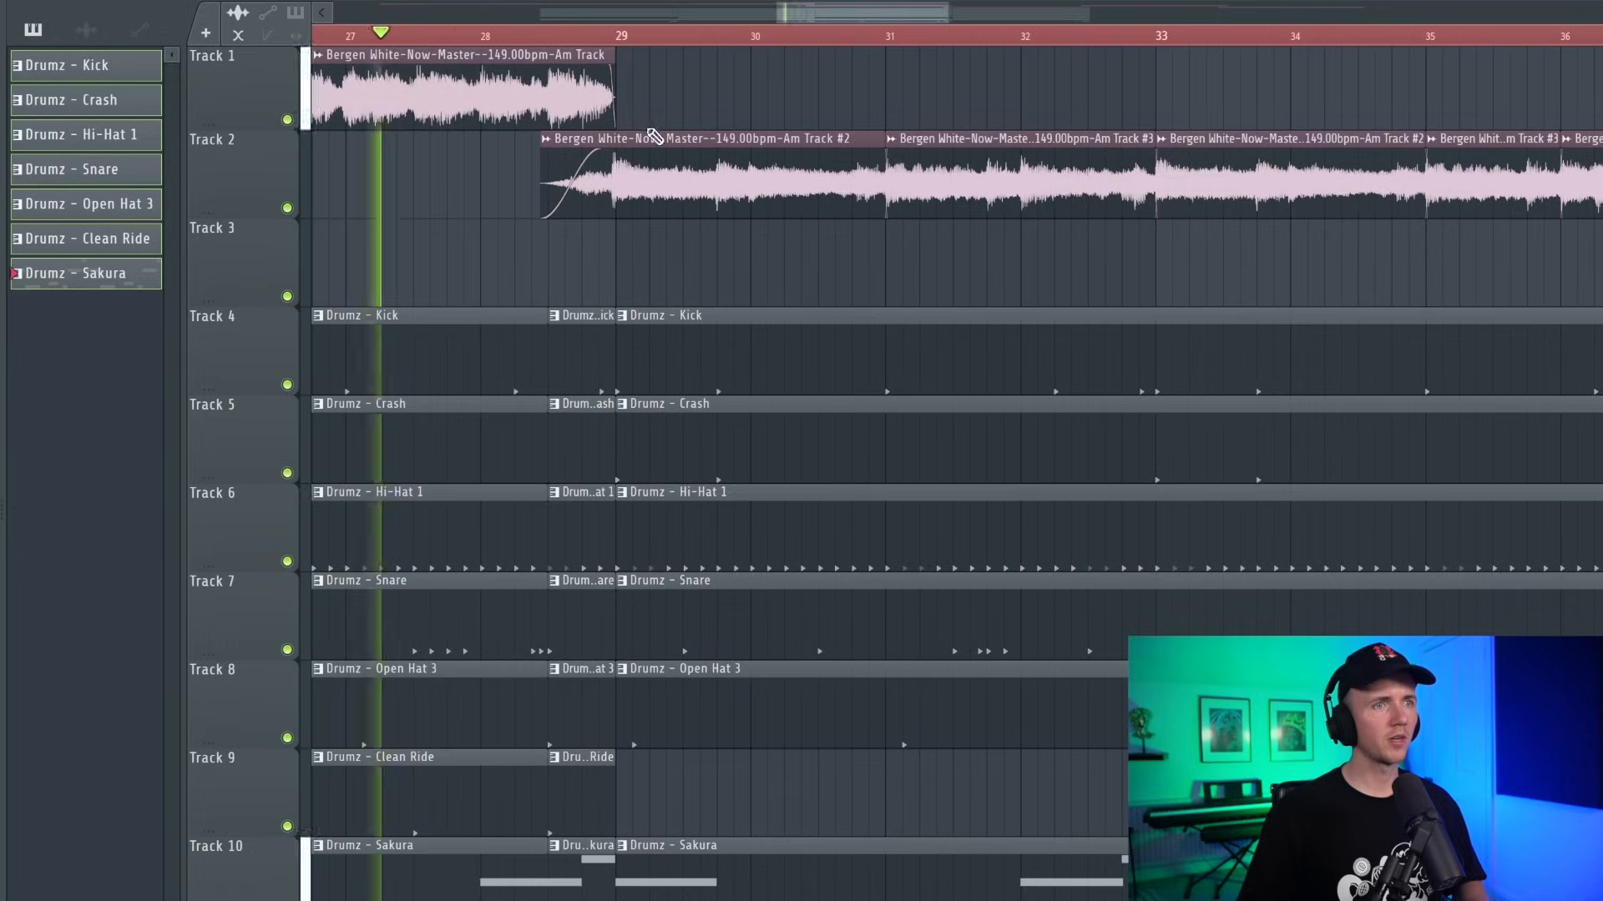
right_click(756, 447)
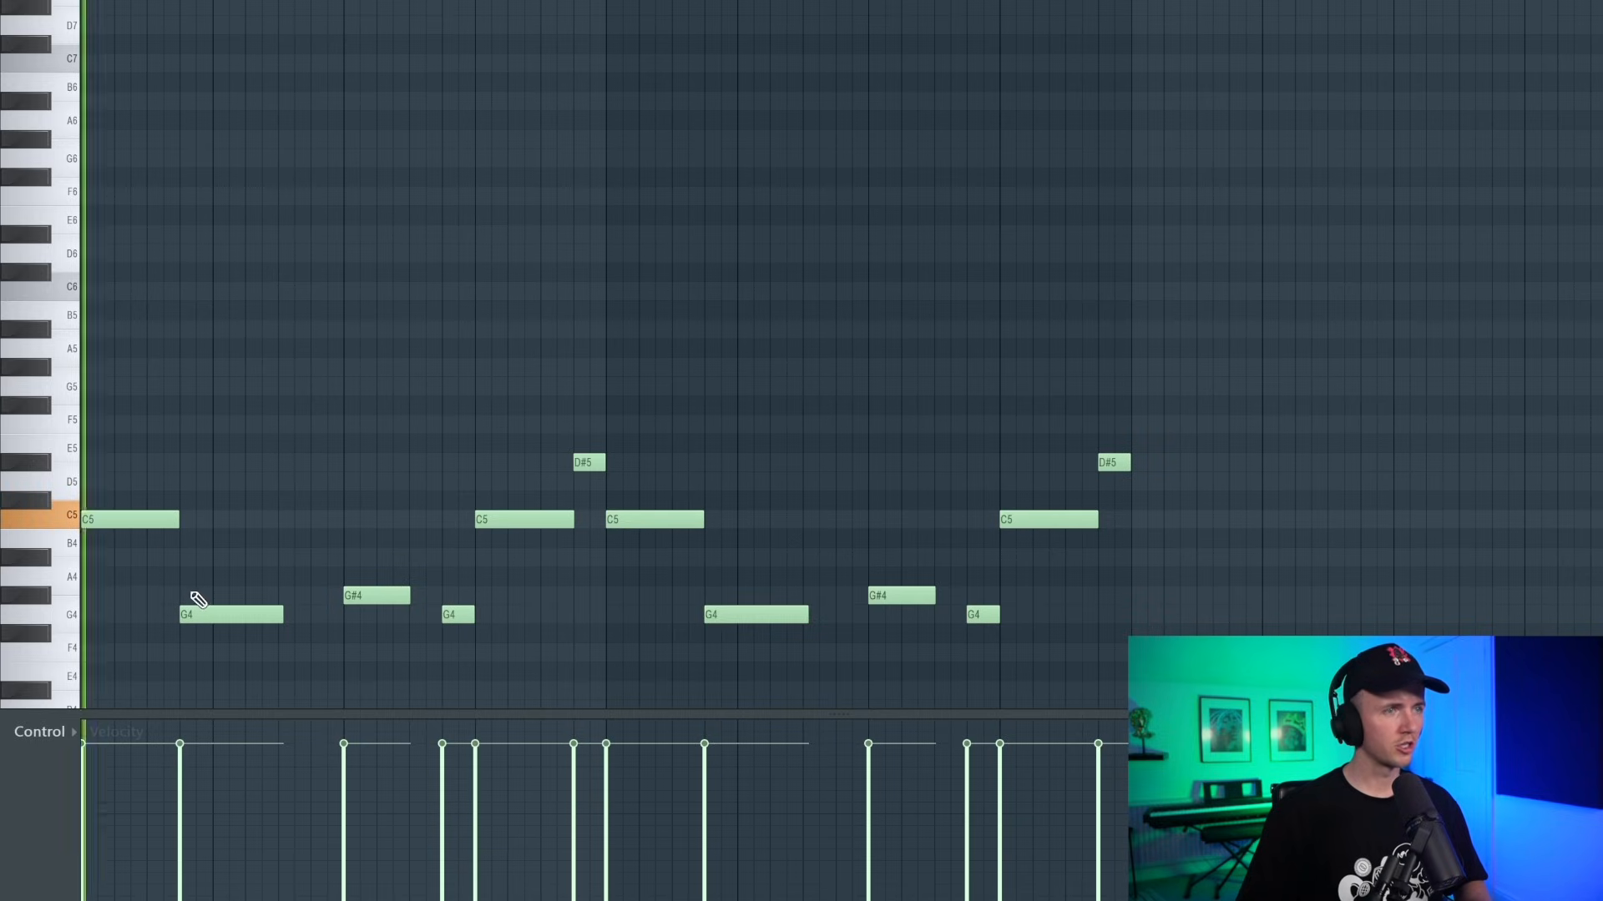
Rewrite the Sakura #2 bassline as a descending C5, A#4, G#4, G4 phrase and duplicate the phrase directly after itself.
left_click_drag(208, 616, 259, 553)
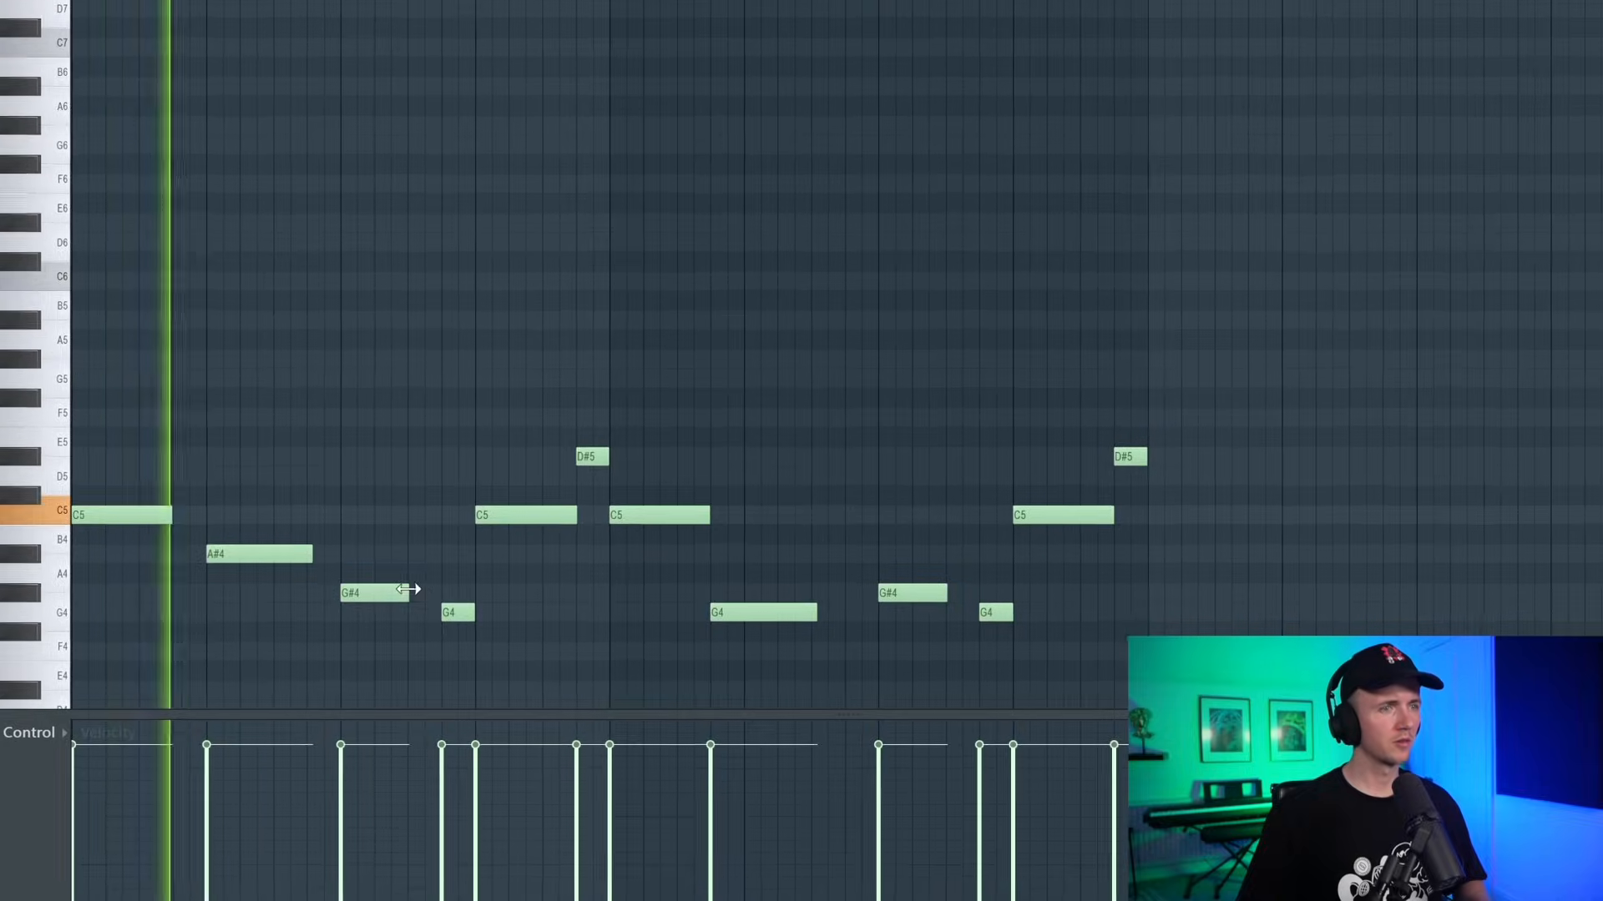
left_click_drag(413, 592, 483, 551)
right_click(454, 604)
right_click(498, 503)
left_click(483, 606)
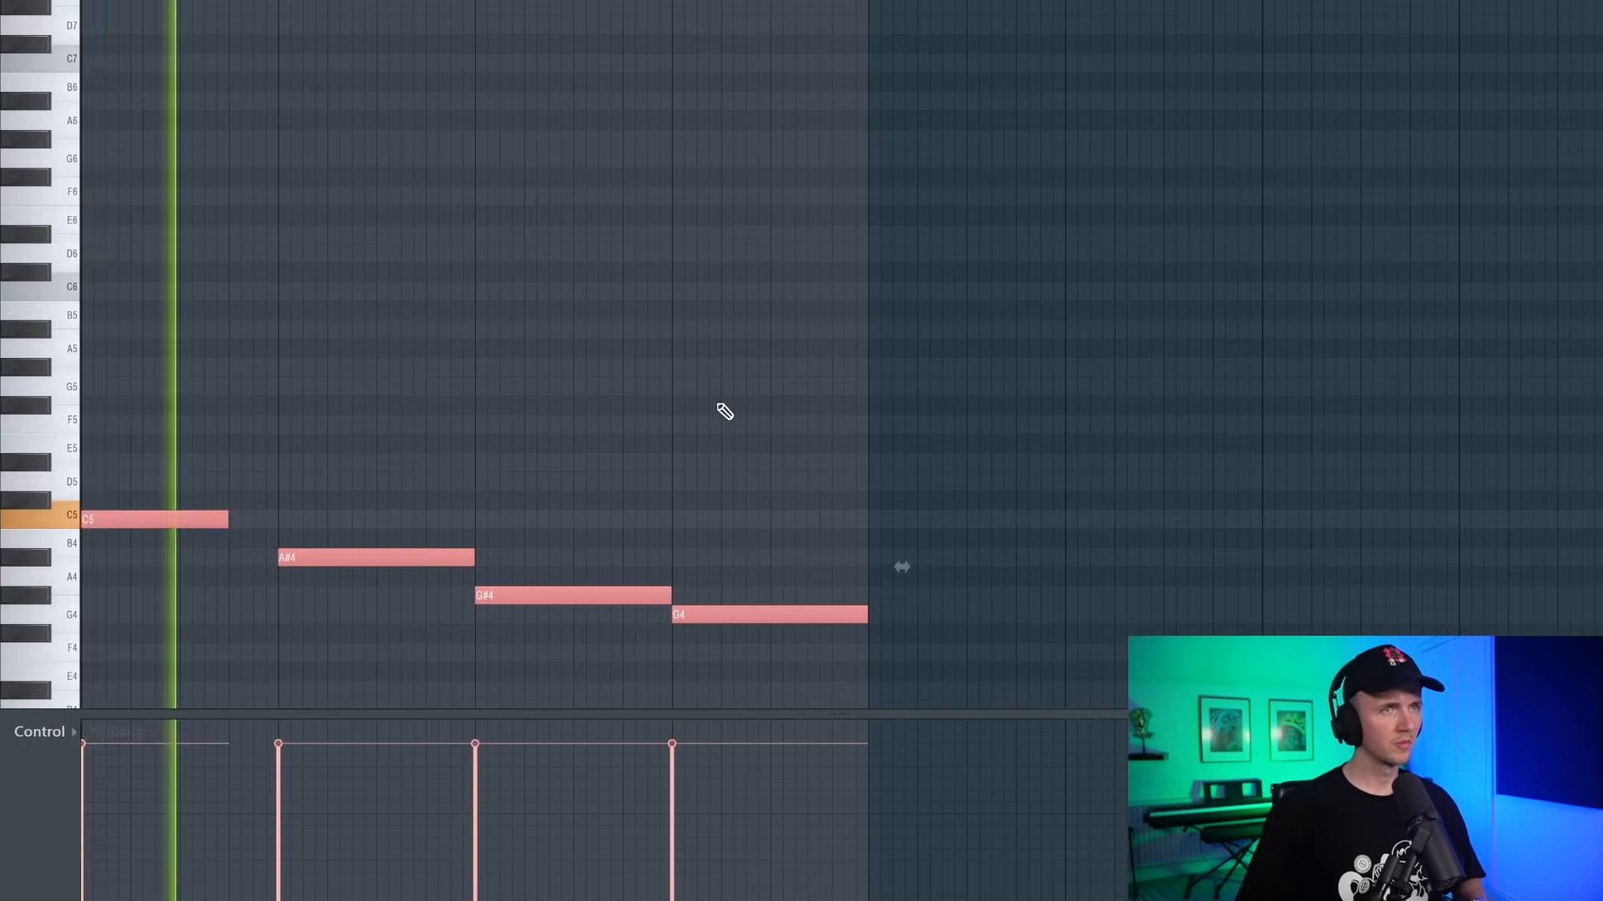
key("ctrl+b")
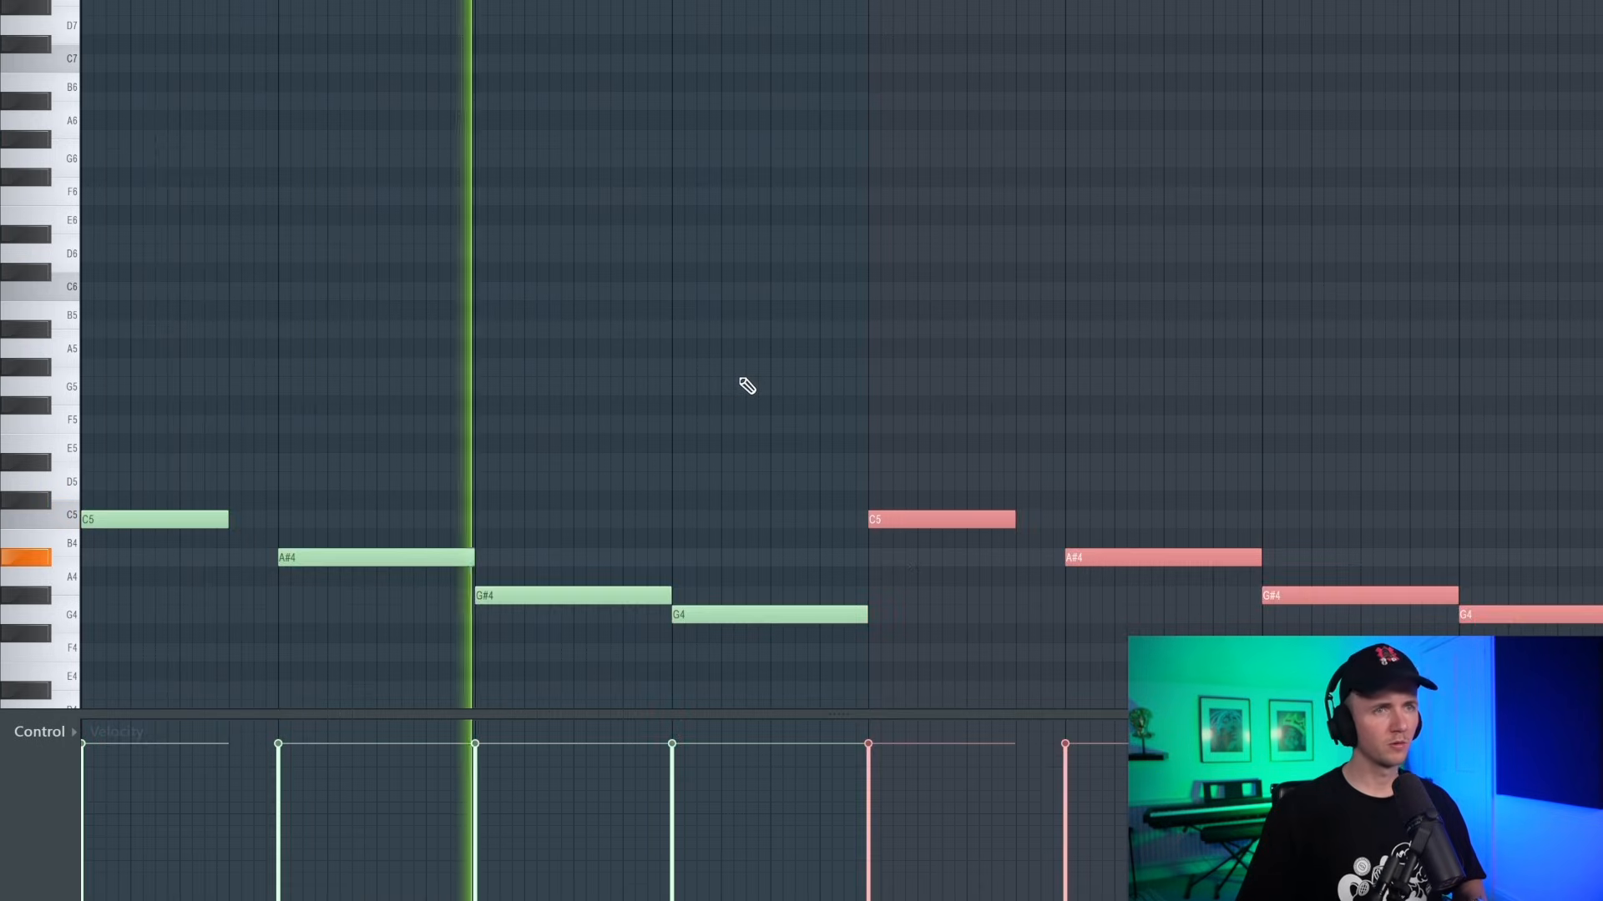
Make the Drumz - Crash clip starting at bar 21 a unique pattern.
scroll(734, 250, "down", 3)
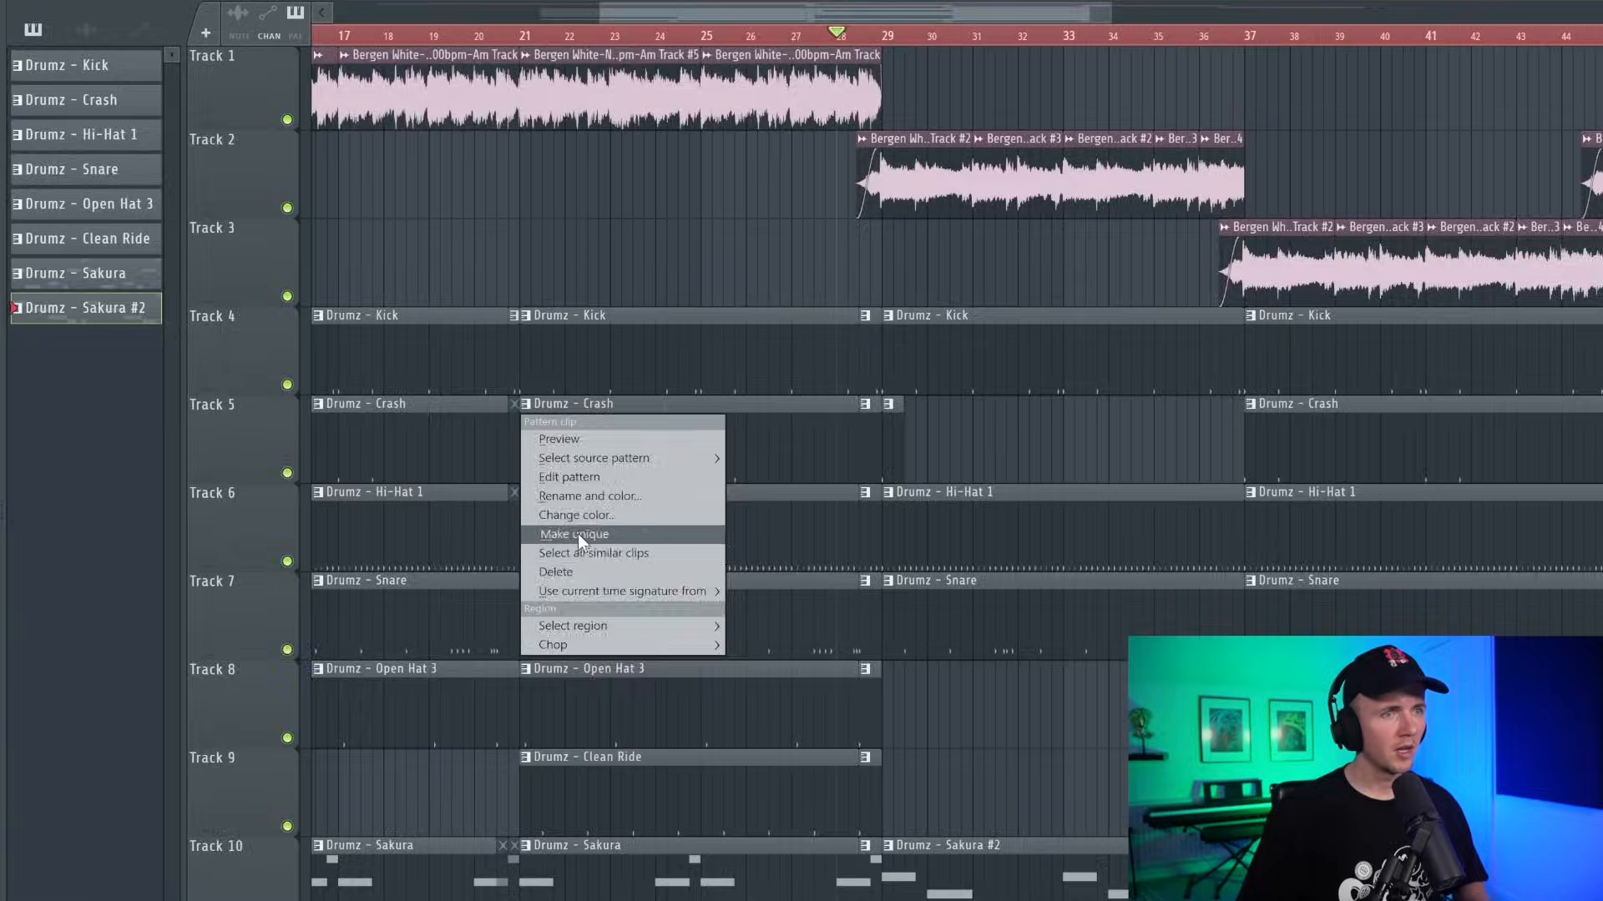
left_click(578, 534)
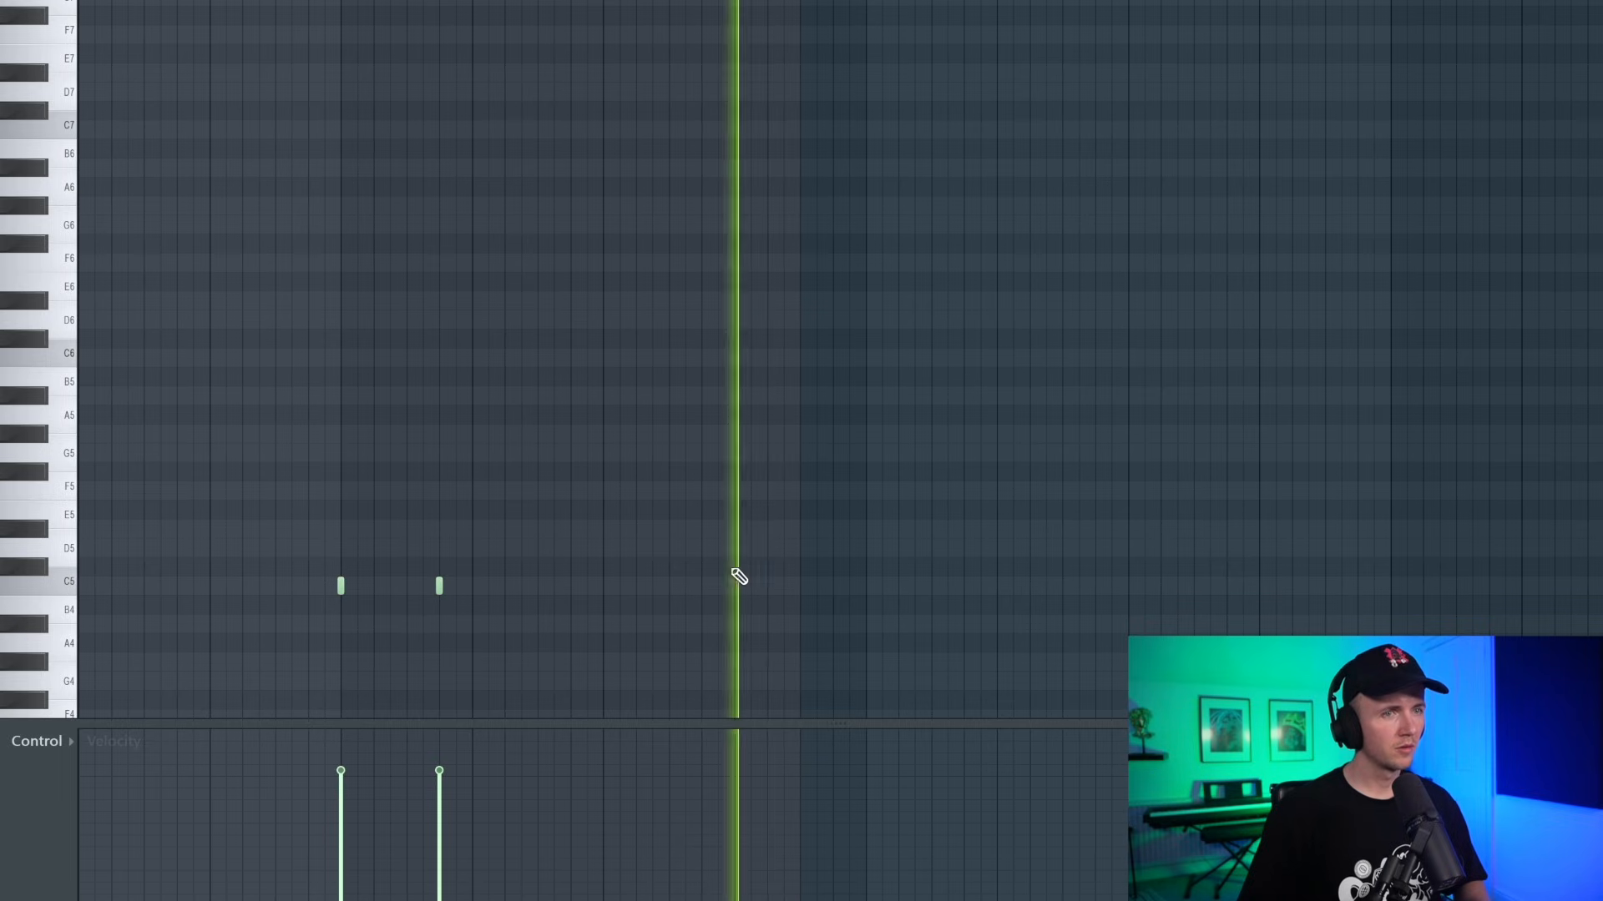
Add a C5 crash hit near the end of the Drumz - Crash #2 pattern.
left_click(797, 585)
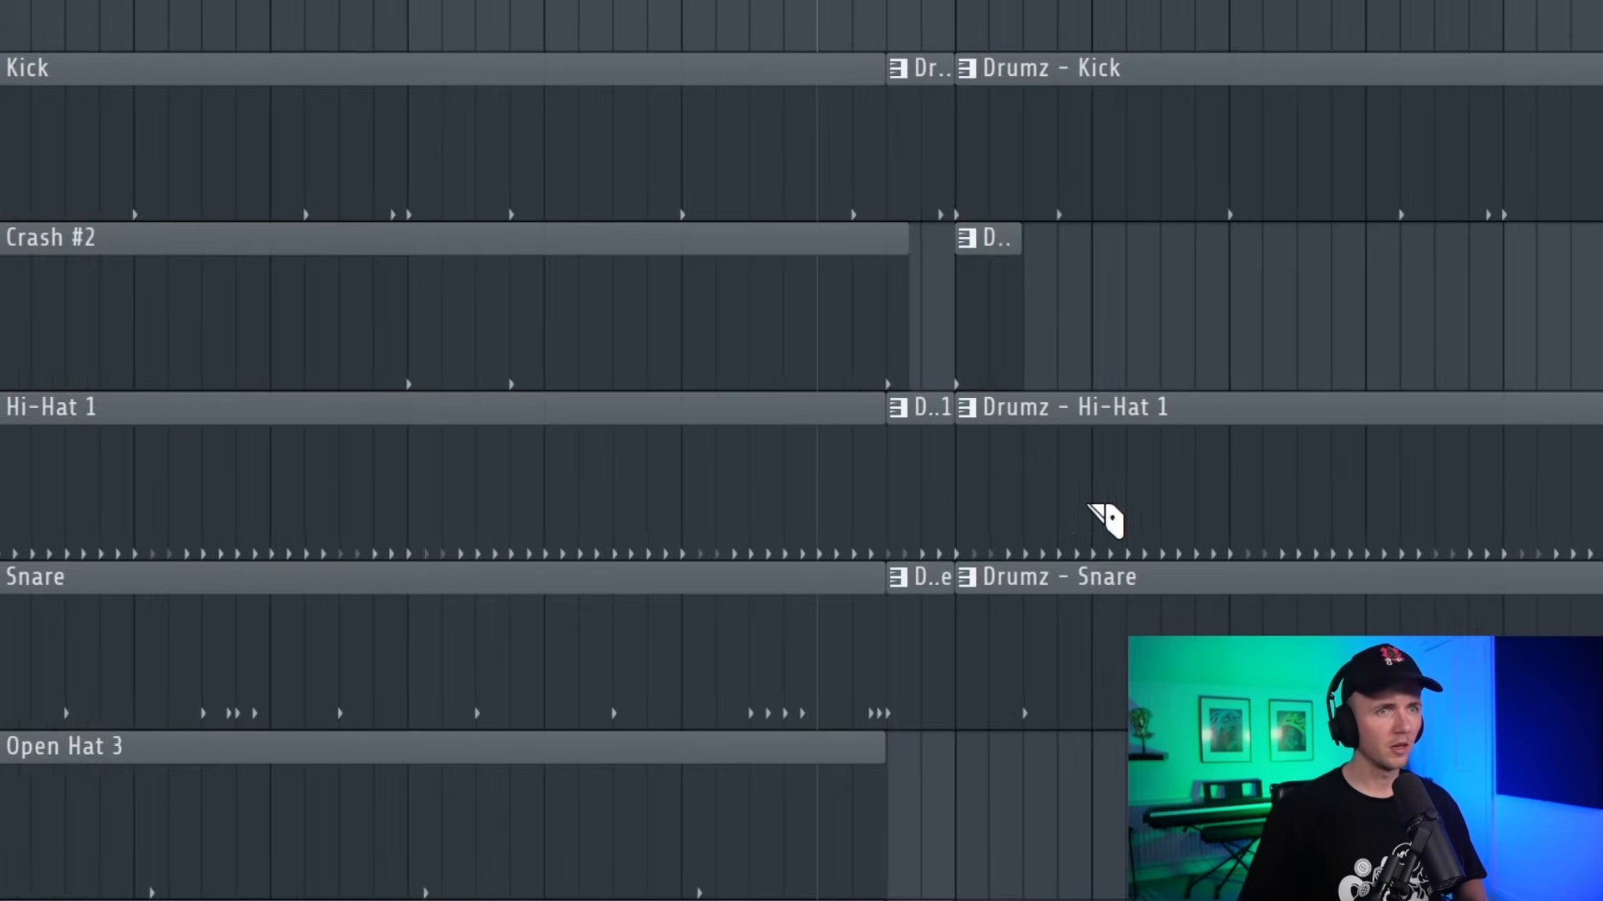
Cut away the opening of the Drumz - Hi-Hat 1 clip in the section starting at bar 29.
left_click_drag(974, 510, 1102, 501)
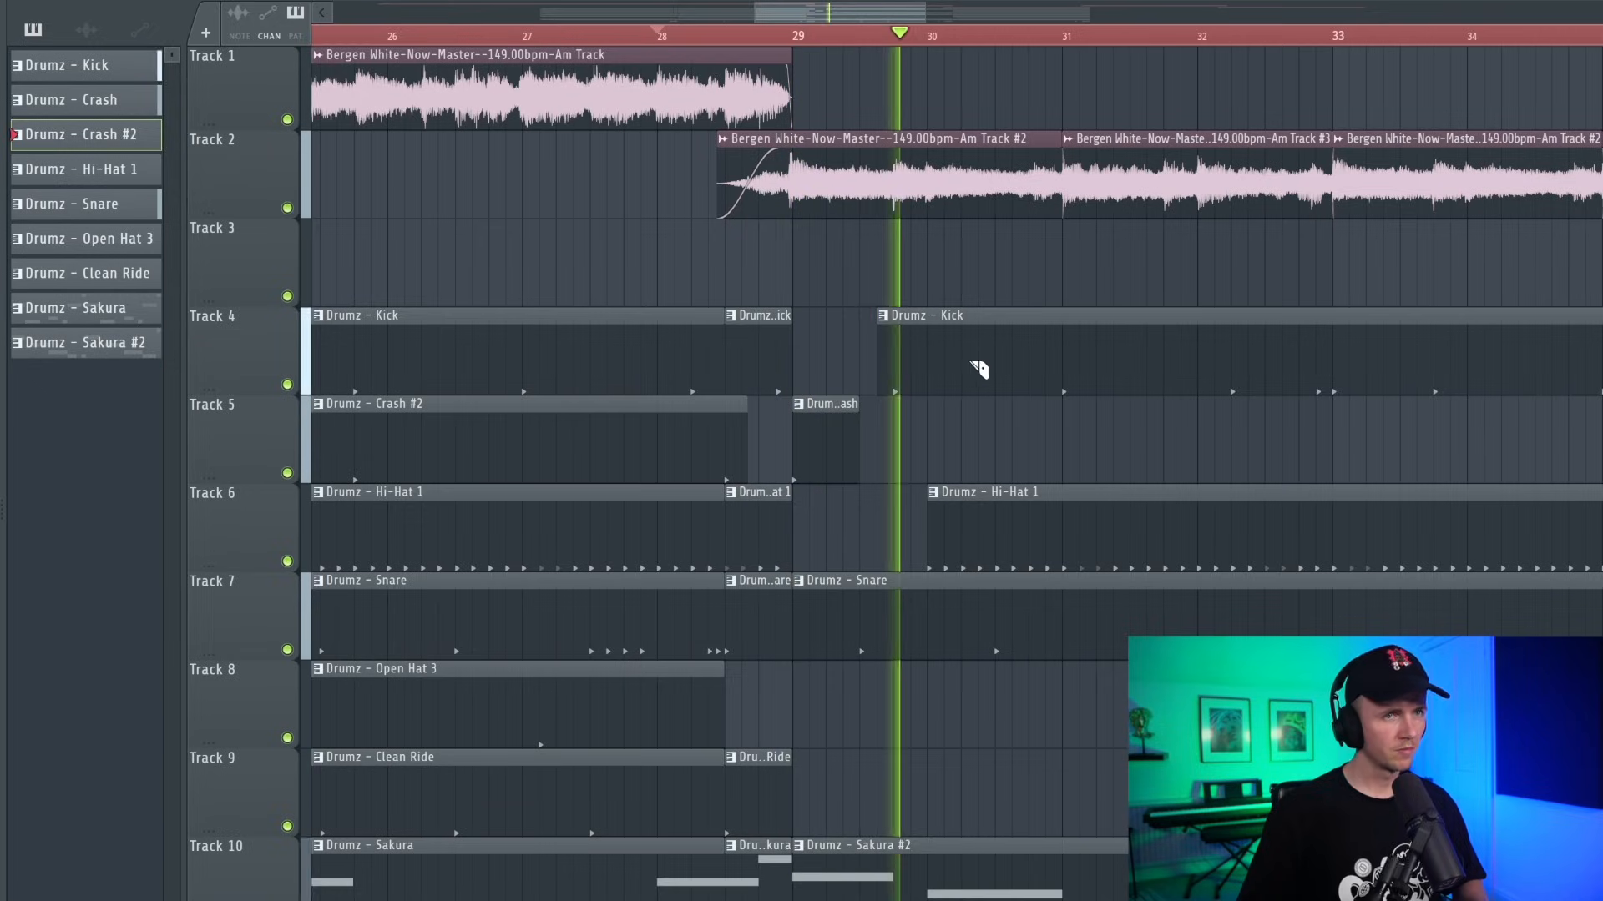
Make the Drumz - Snare clip starting at bar 29 a unique pattern and open its notes.
right_click(525, 594)
left_click(635, 714)
double_click(691, 626)
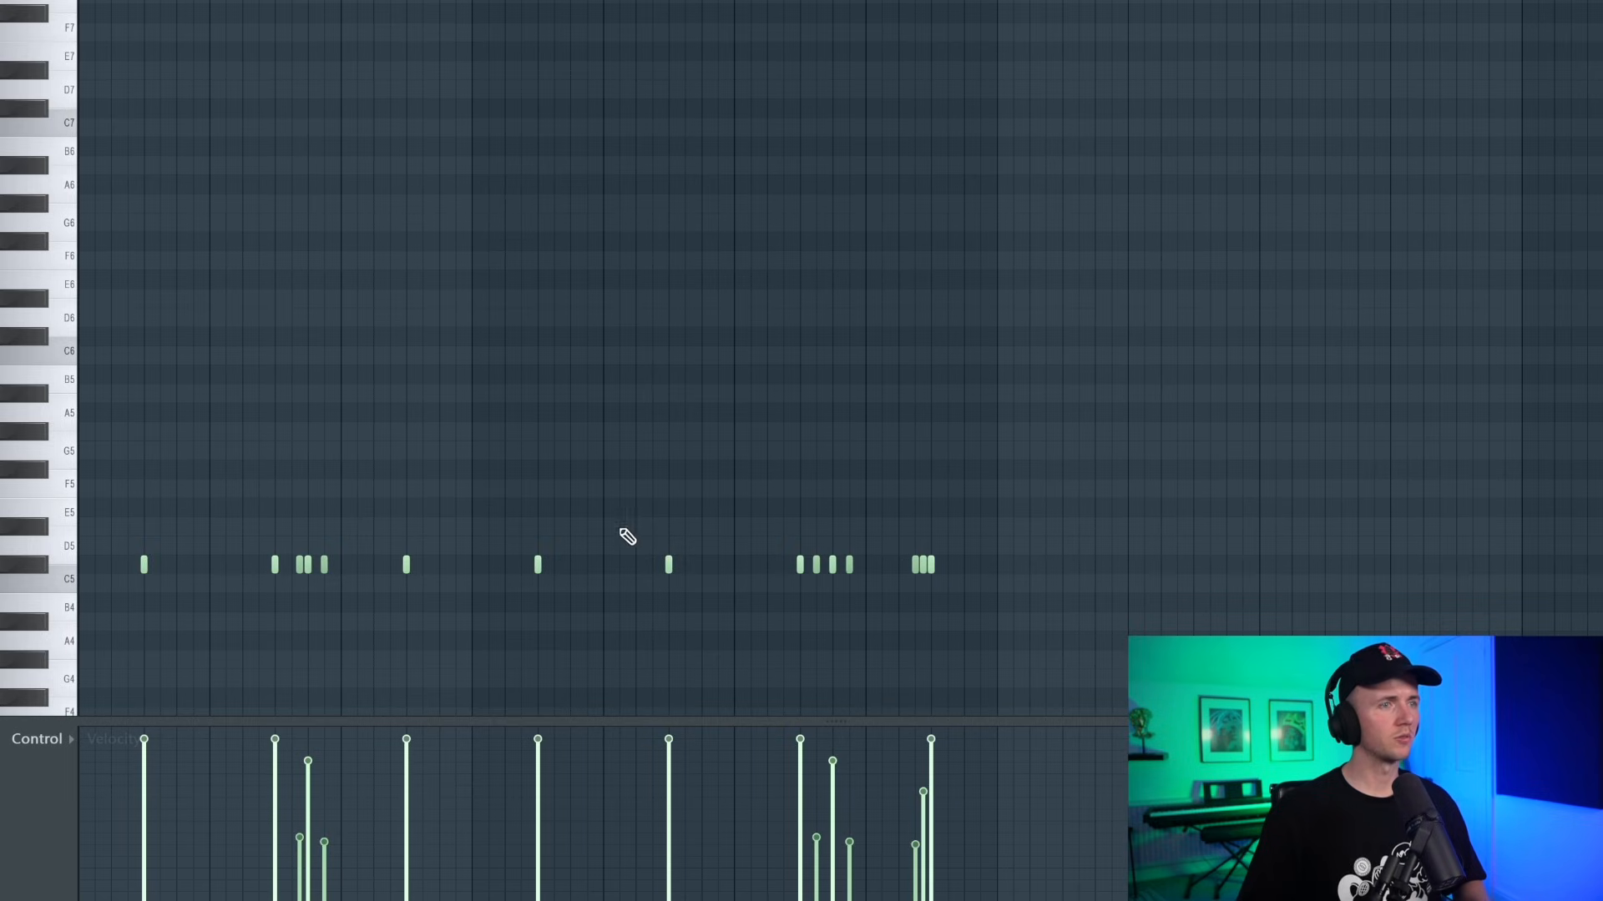
scroll(618, 538, "left", 2)
key("space")
scroll(418, 594, "up", 1)
scroll(437, 603, "up", 1)
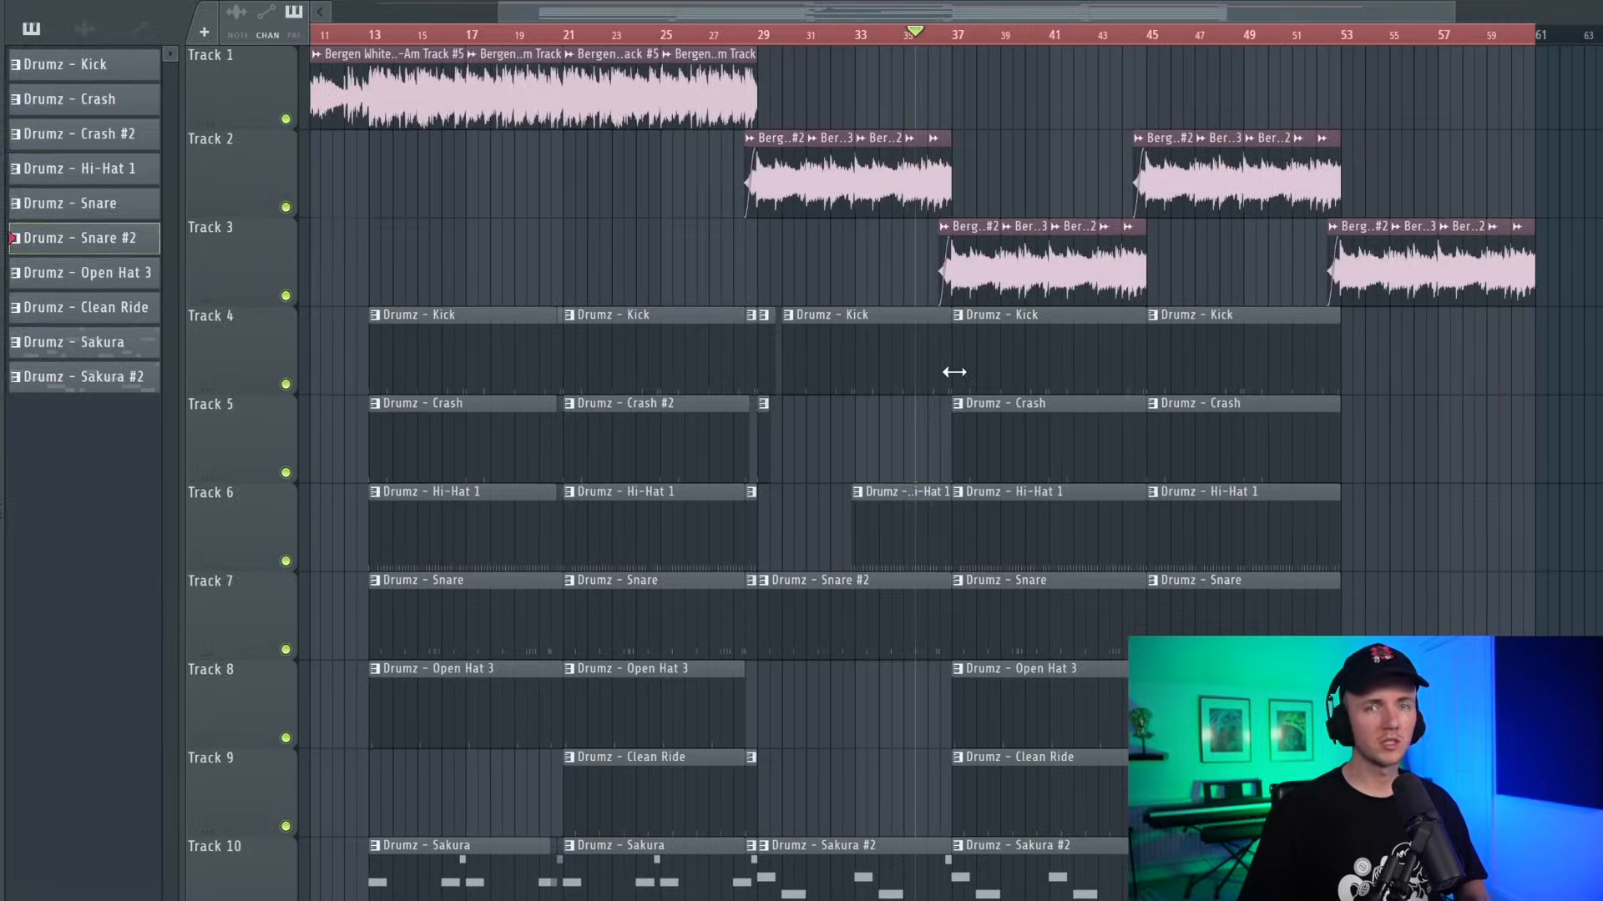
Delete the Open Hat 3 and Clean Ride clips starting at bar 37 and the Clean Ride clip starting at bar 45.
scroll(955, 369, "up", 5)
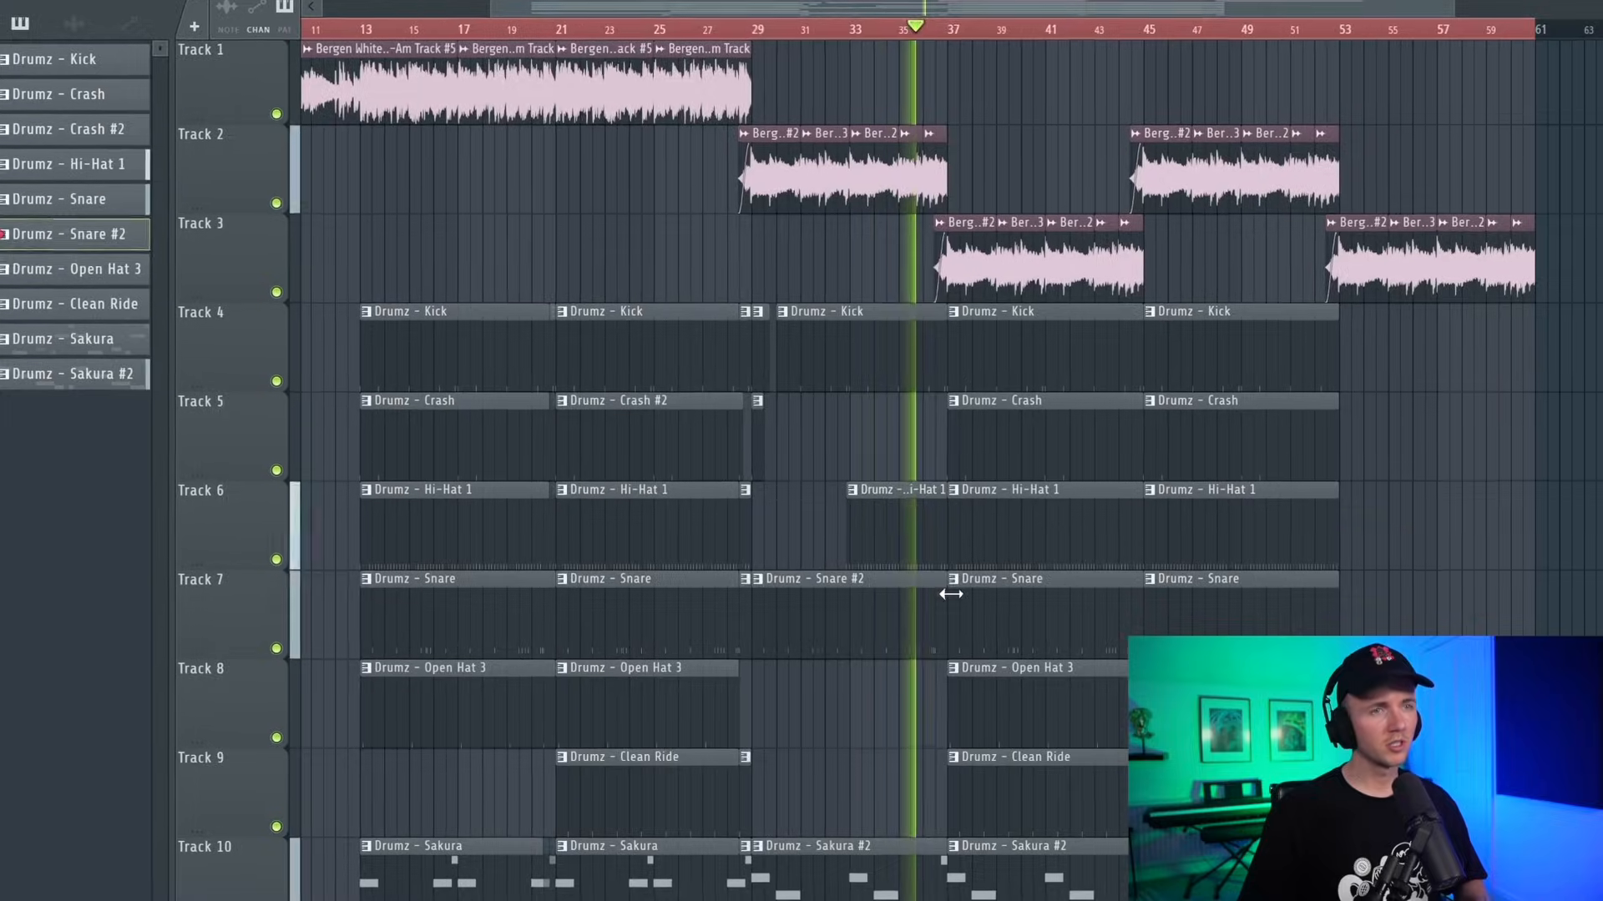
right_click(1068, 806)
right_click(1057, 724)
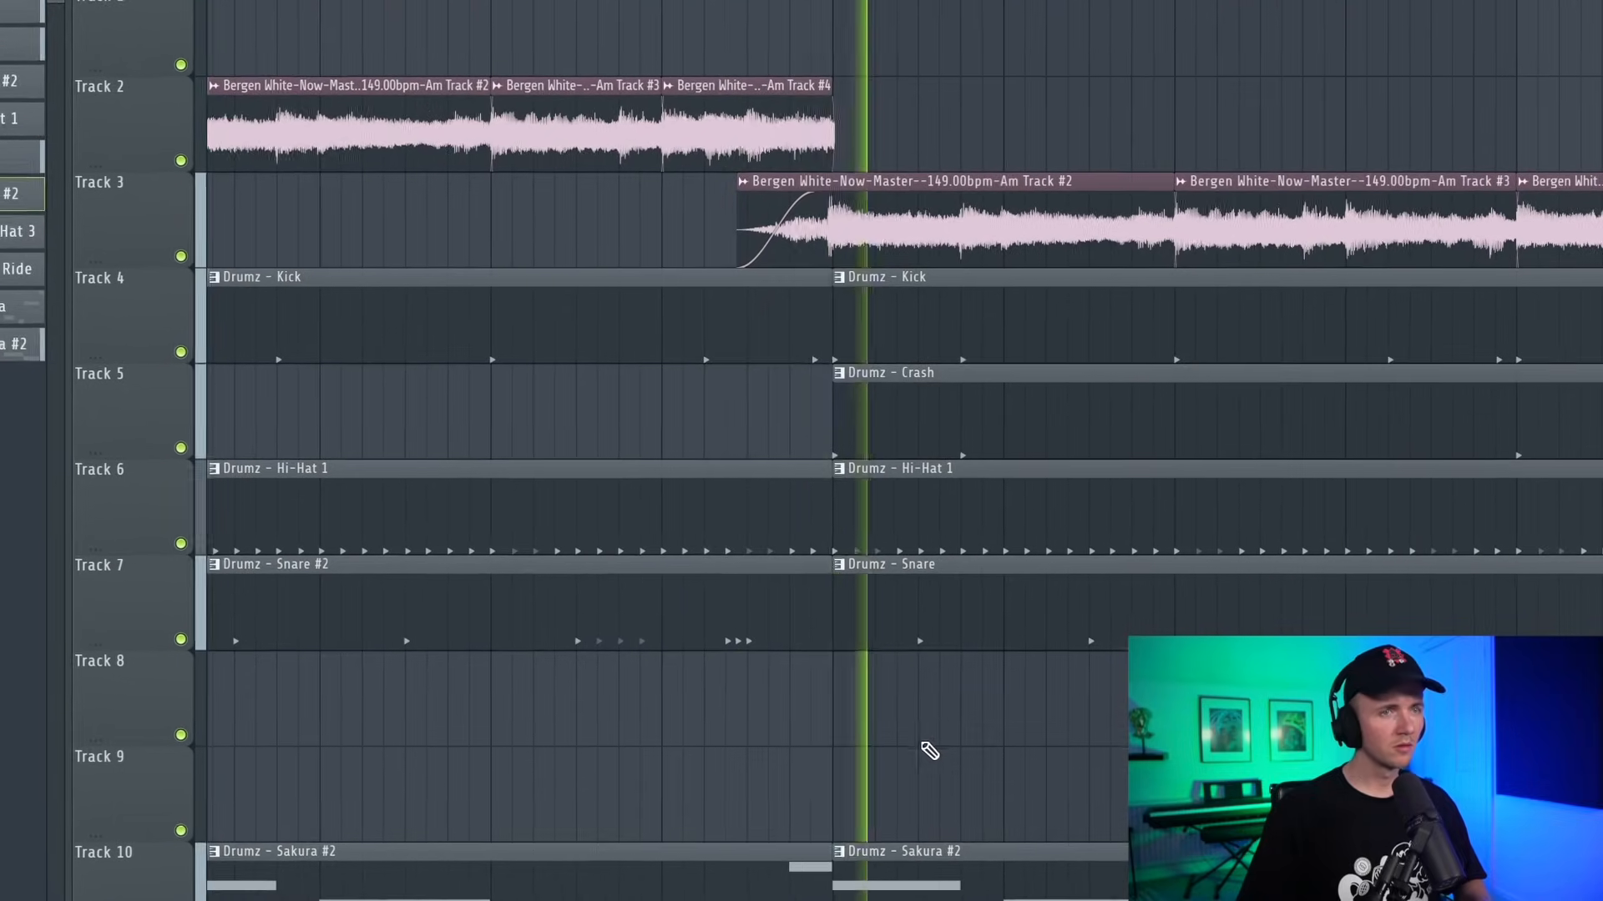
scroll(948, 746, "down", 3)
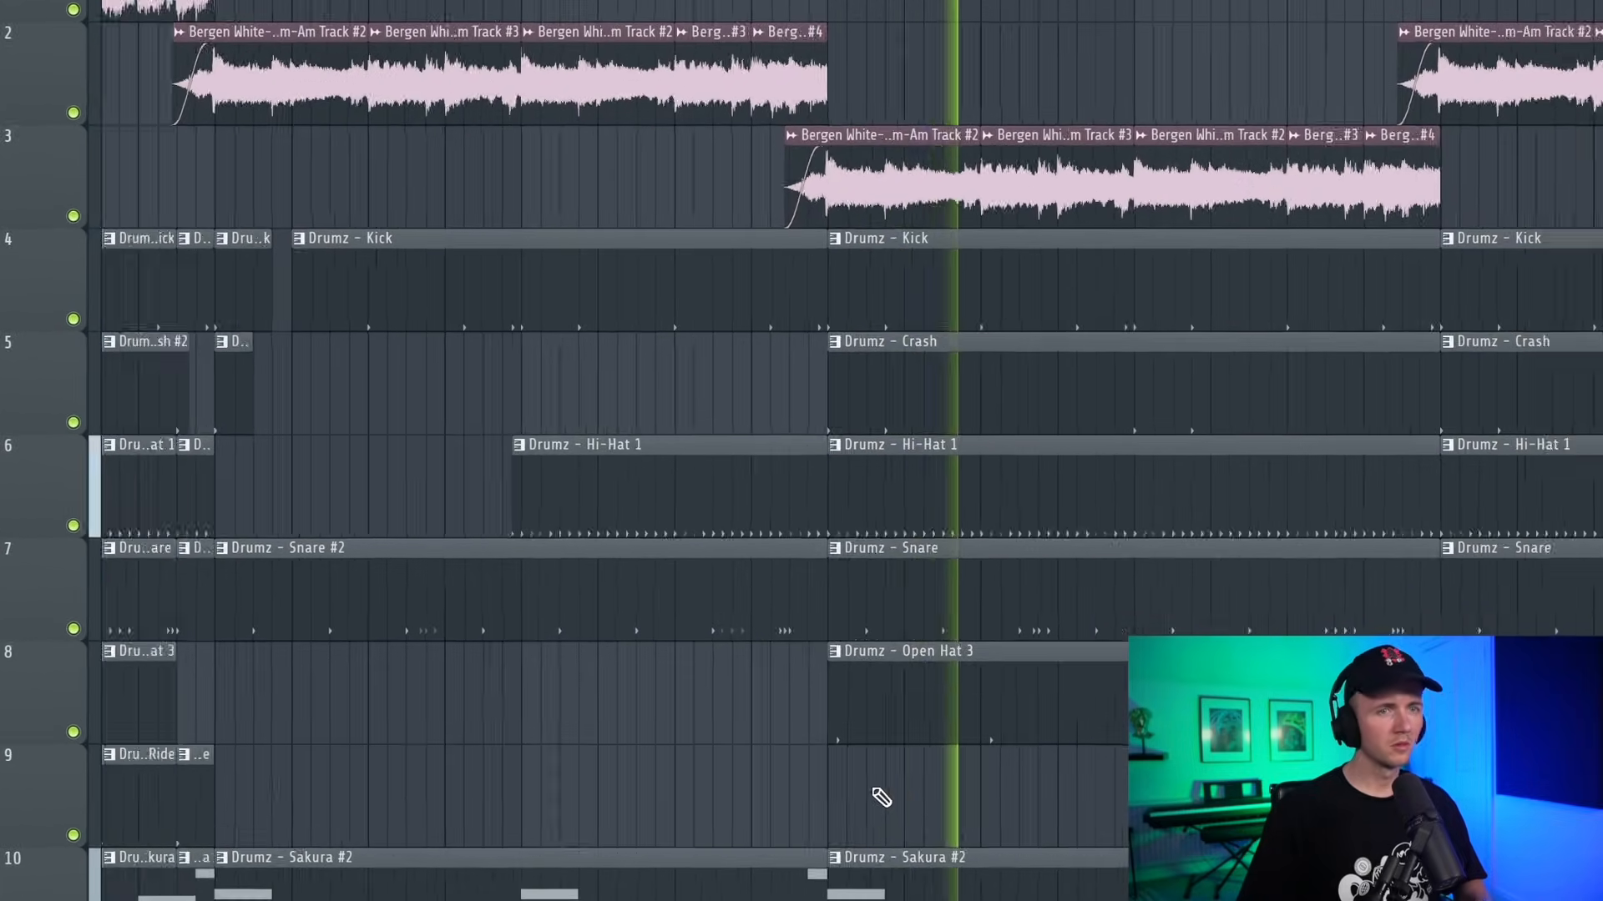
scroll(876, 789, "down", 3)
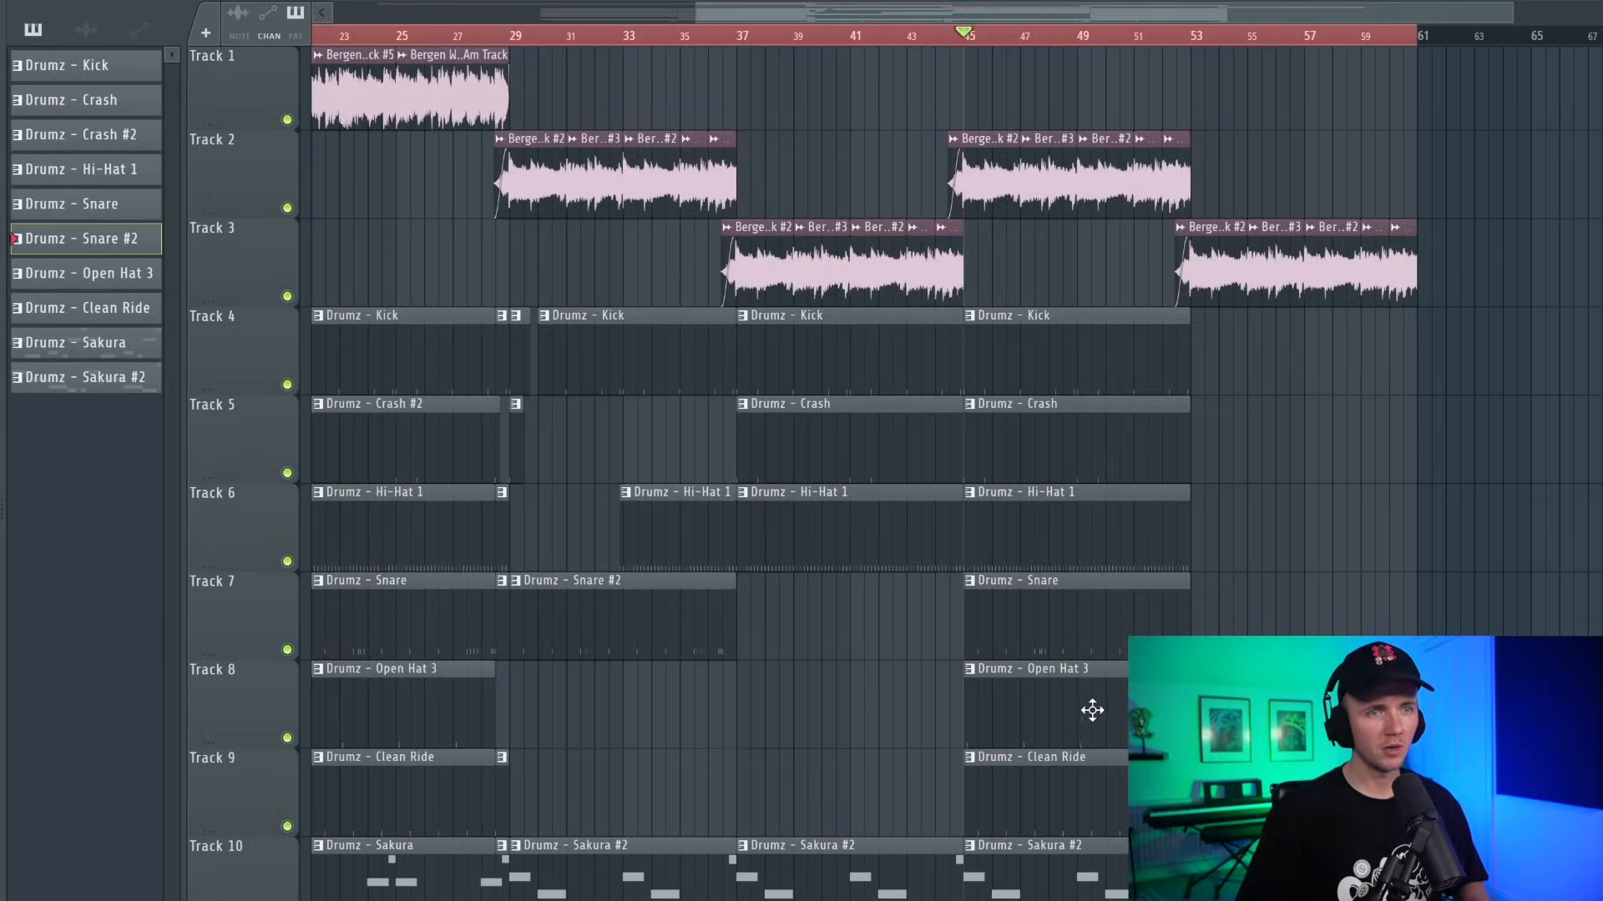
right_click(1082, 803)
Copy the opening Bergen White clips on Track 1 to bar 53 and remove the overlapping sample clips on Track 3.
left_click_drag(380, 433, 821, 433)
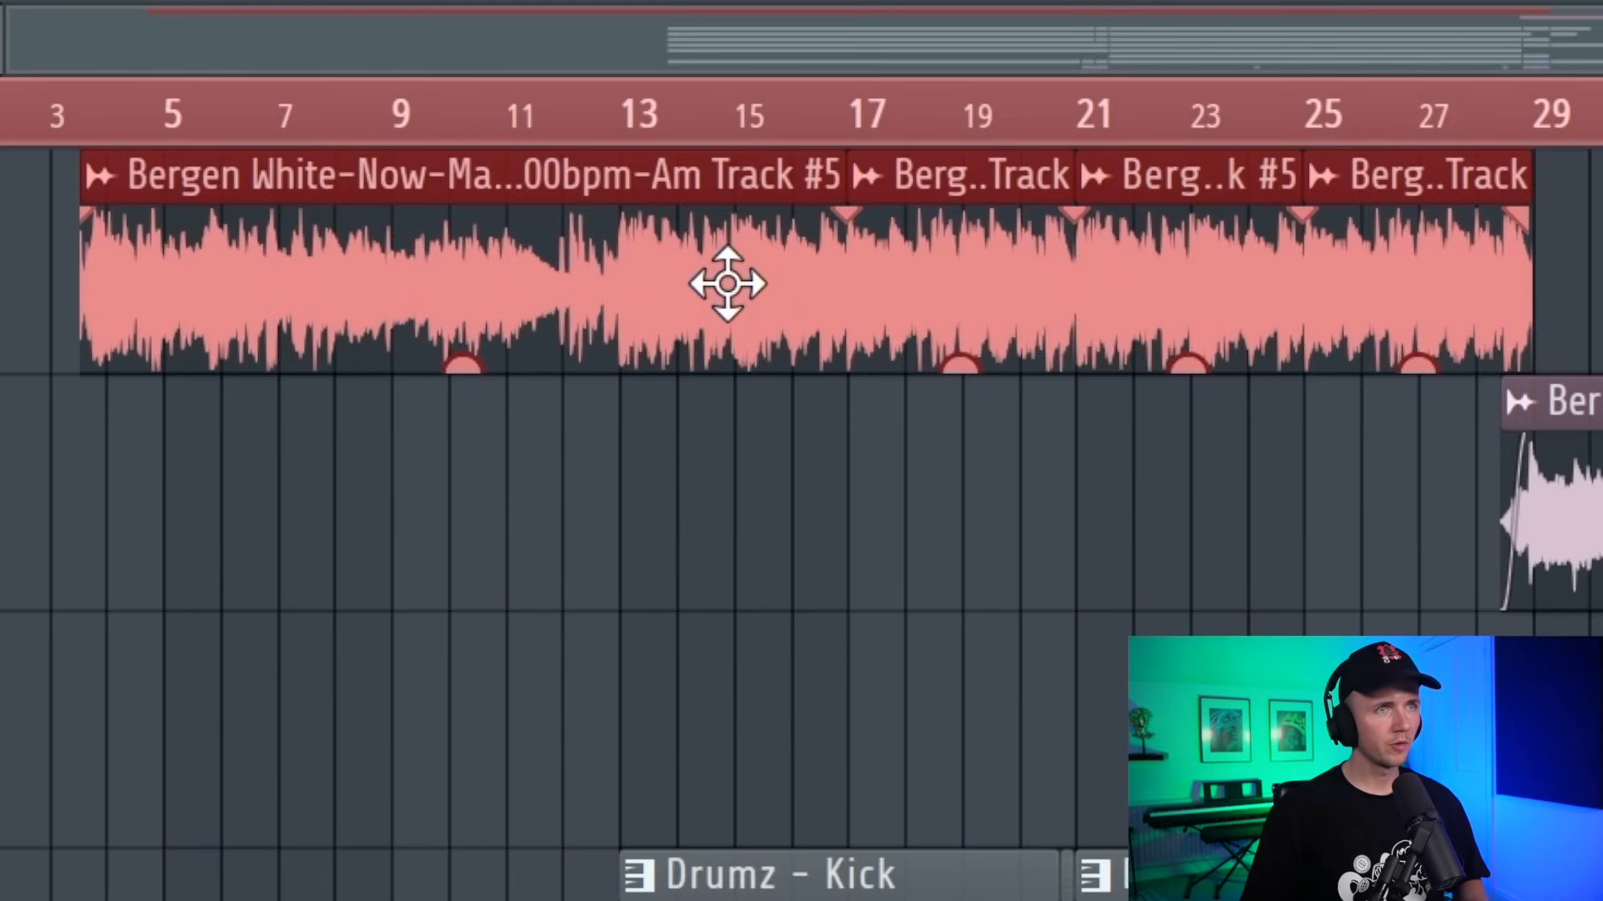
left_click_drag(727, 284, 905, 325)
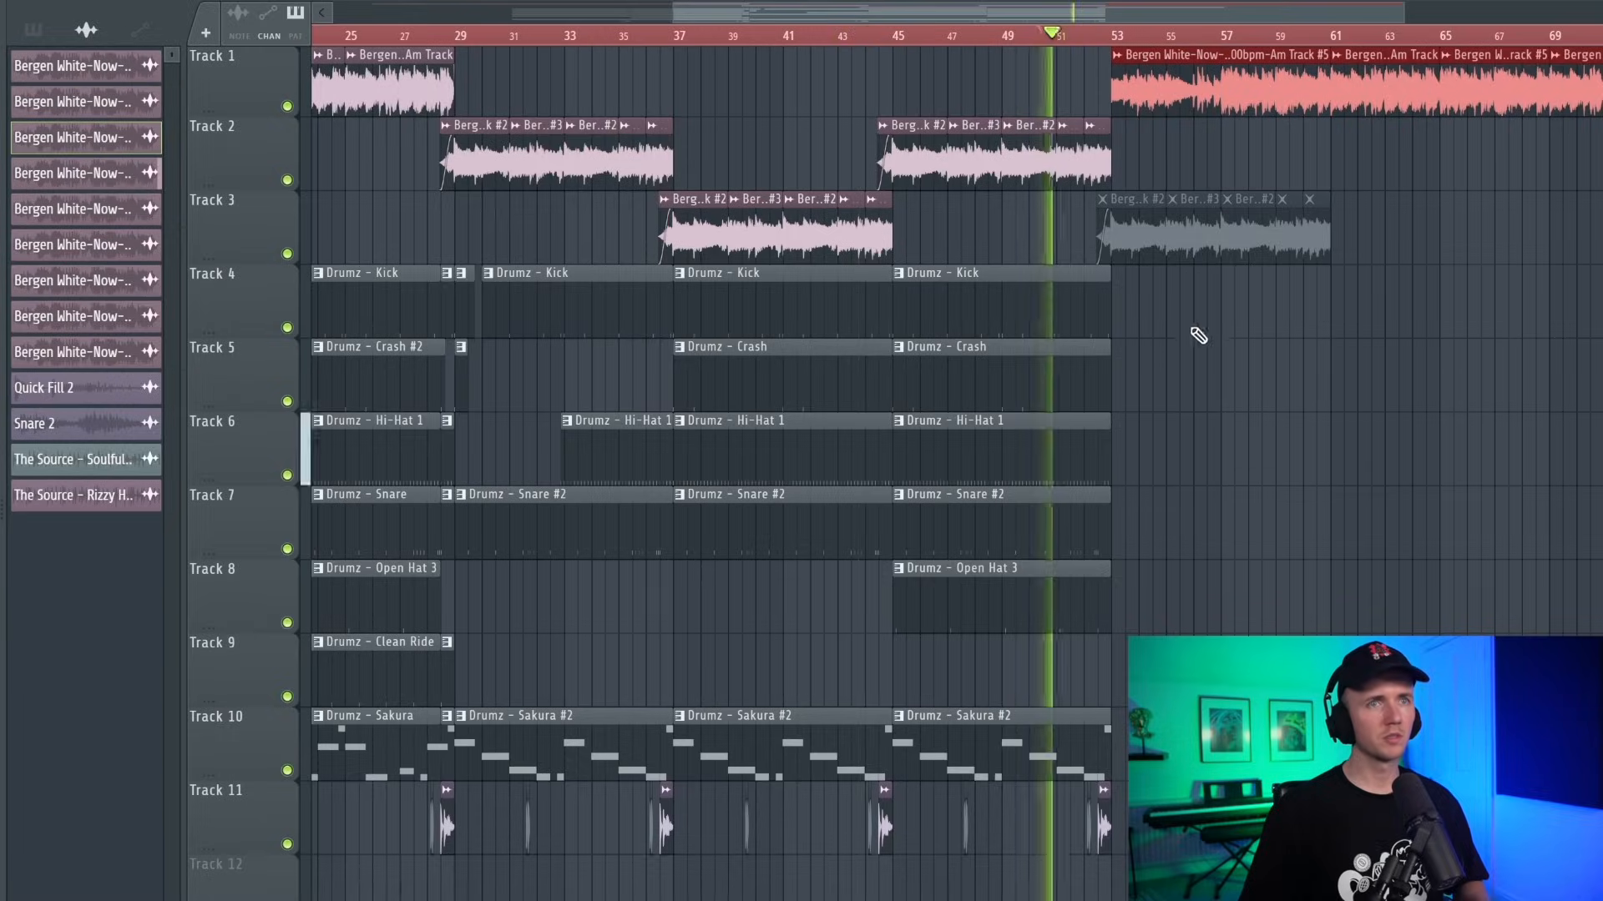
left_click(1192, 329, "ctrl")
scroll(1192, 329, "up", 3)
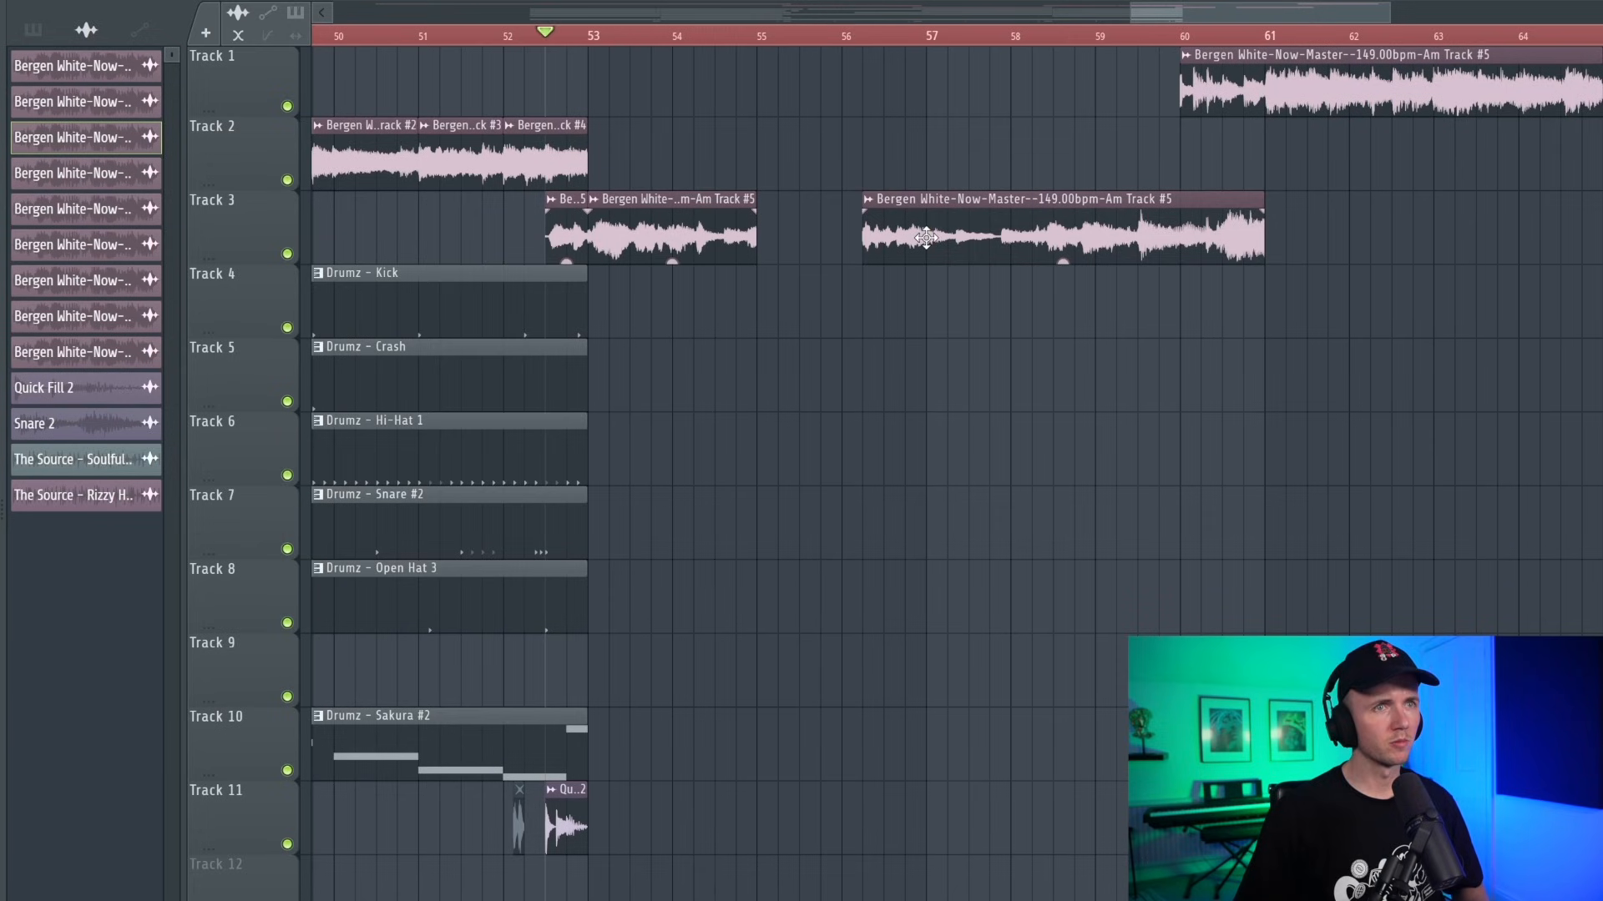
key("space")
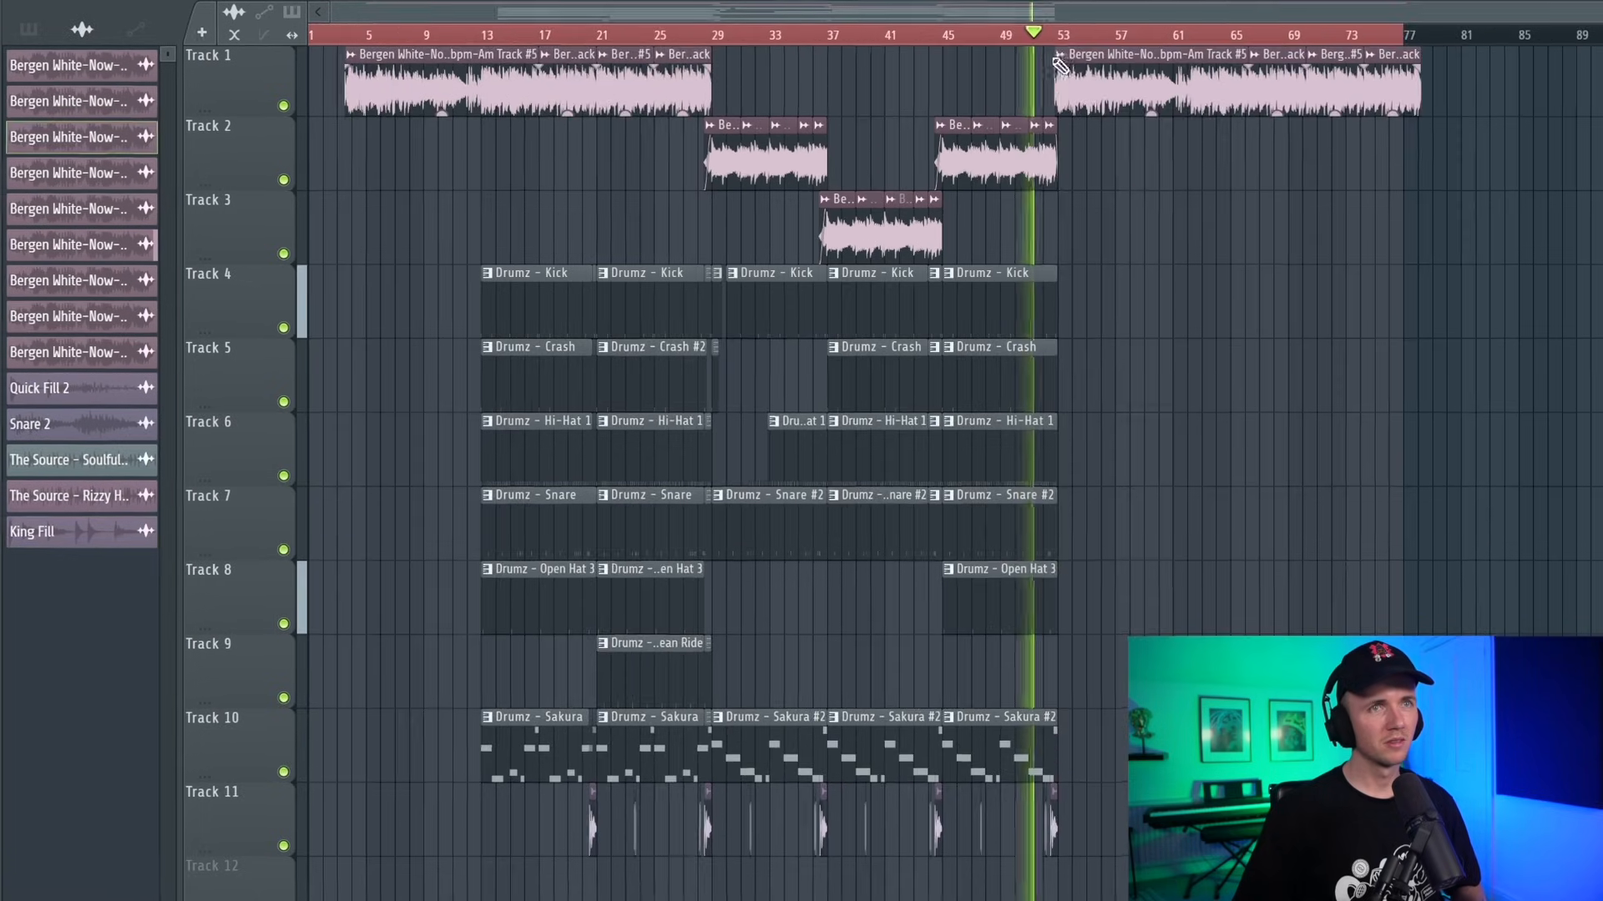
Copy the drum and Sakura bass arrangement that starts at bar 13 to bar 61, under the repeated sample.
scroll(1066, 150, "up", 10)
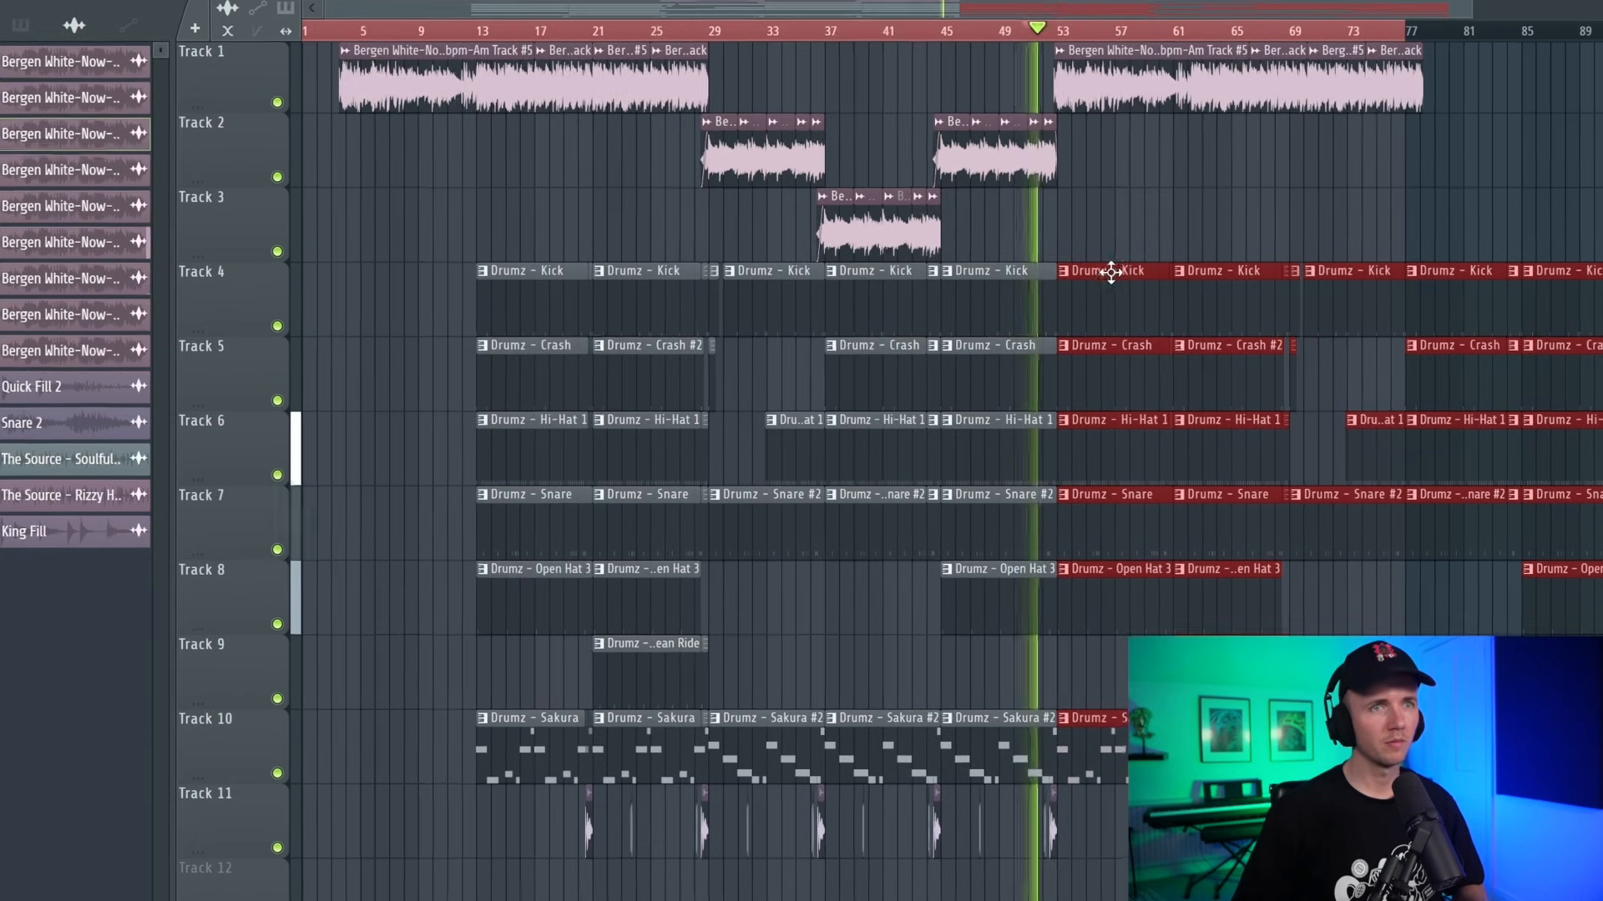
left_click_drag(1111, 271, 1226, 263)
scroll(1217, 253, "up", 4)
left_click(1055, 3)
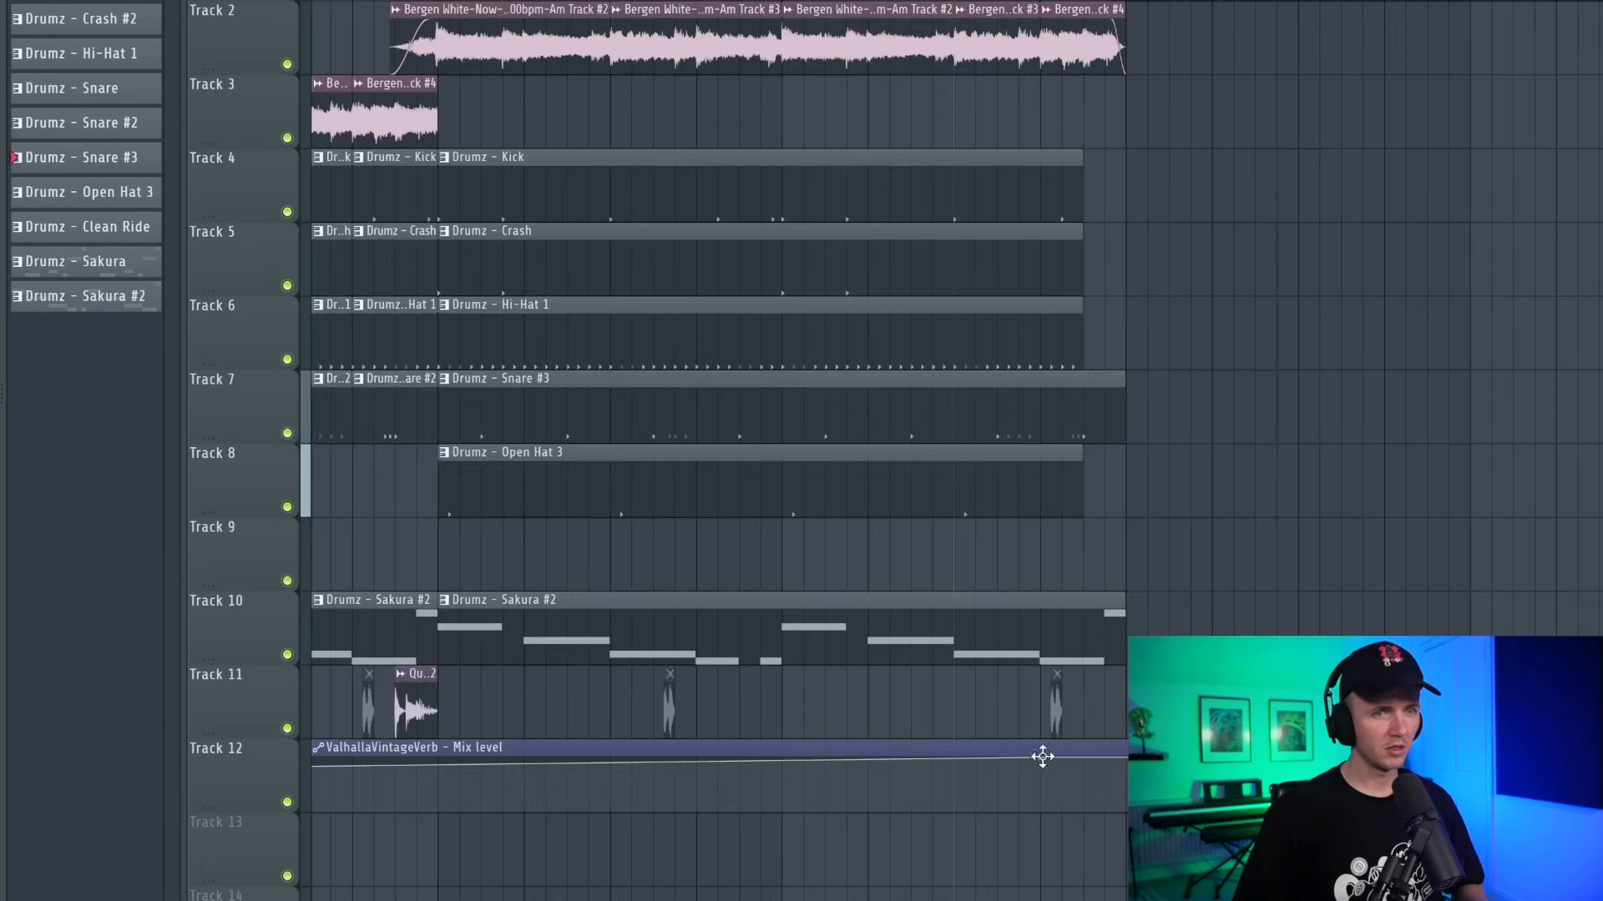
Add a control point to the ValhallaVintageVerb - Mix level automation near the end of the section before bar 53.
right_click(1042, 757)
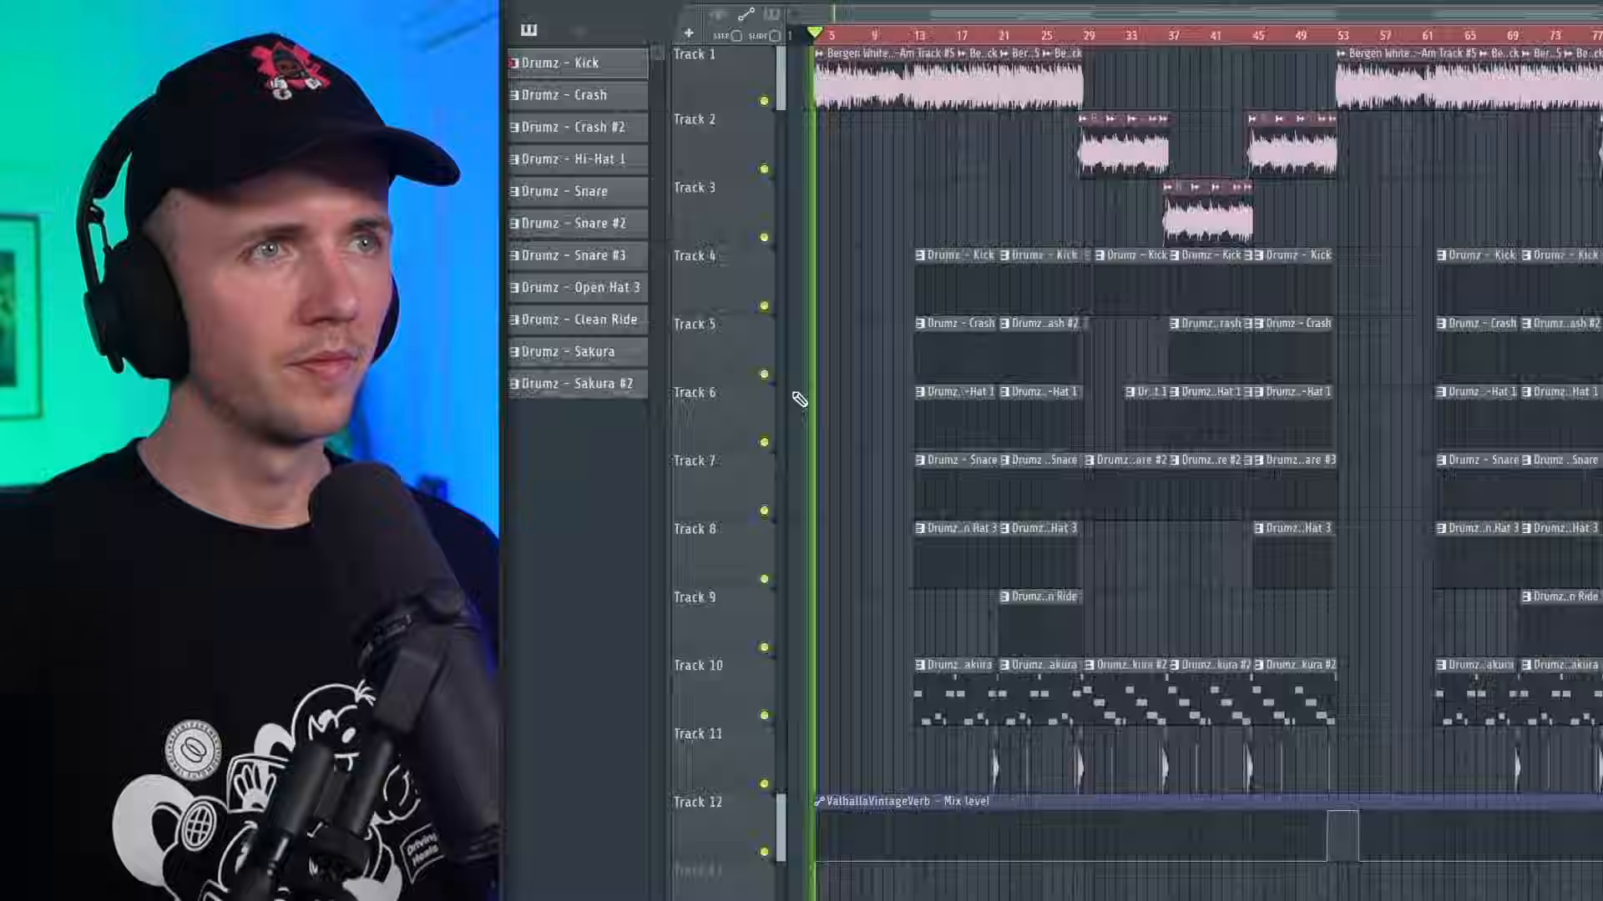
scroll(795, 399, "up", 3)
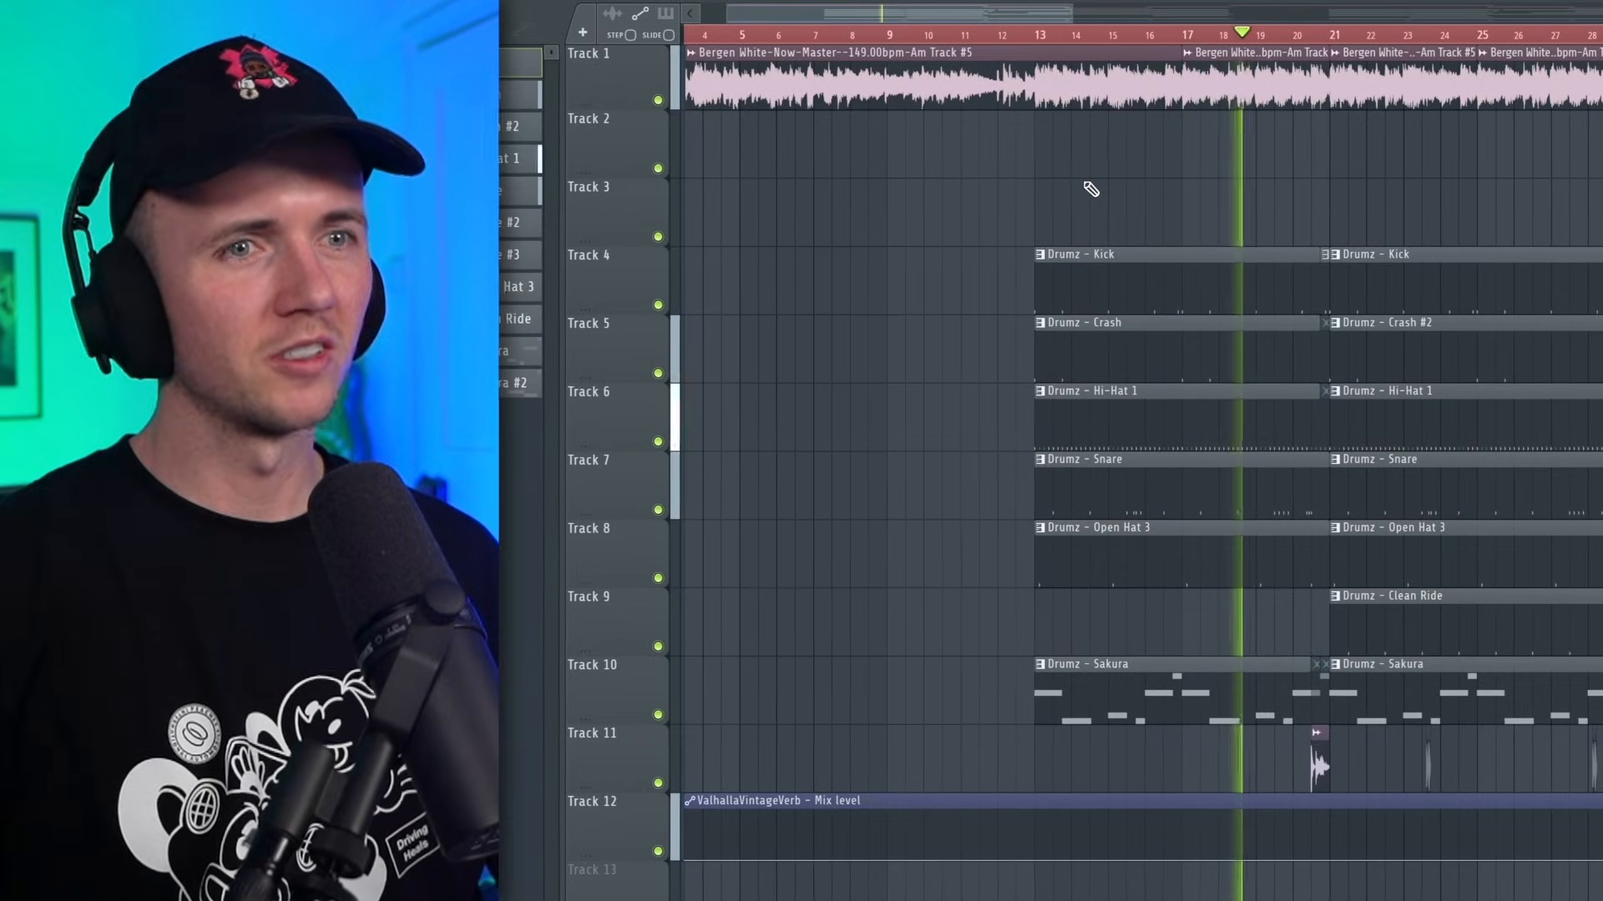
scroll(1259, 637, "up", 3)
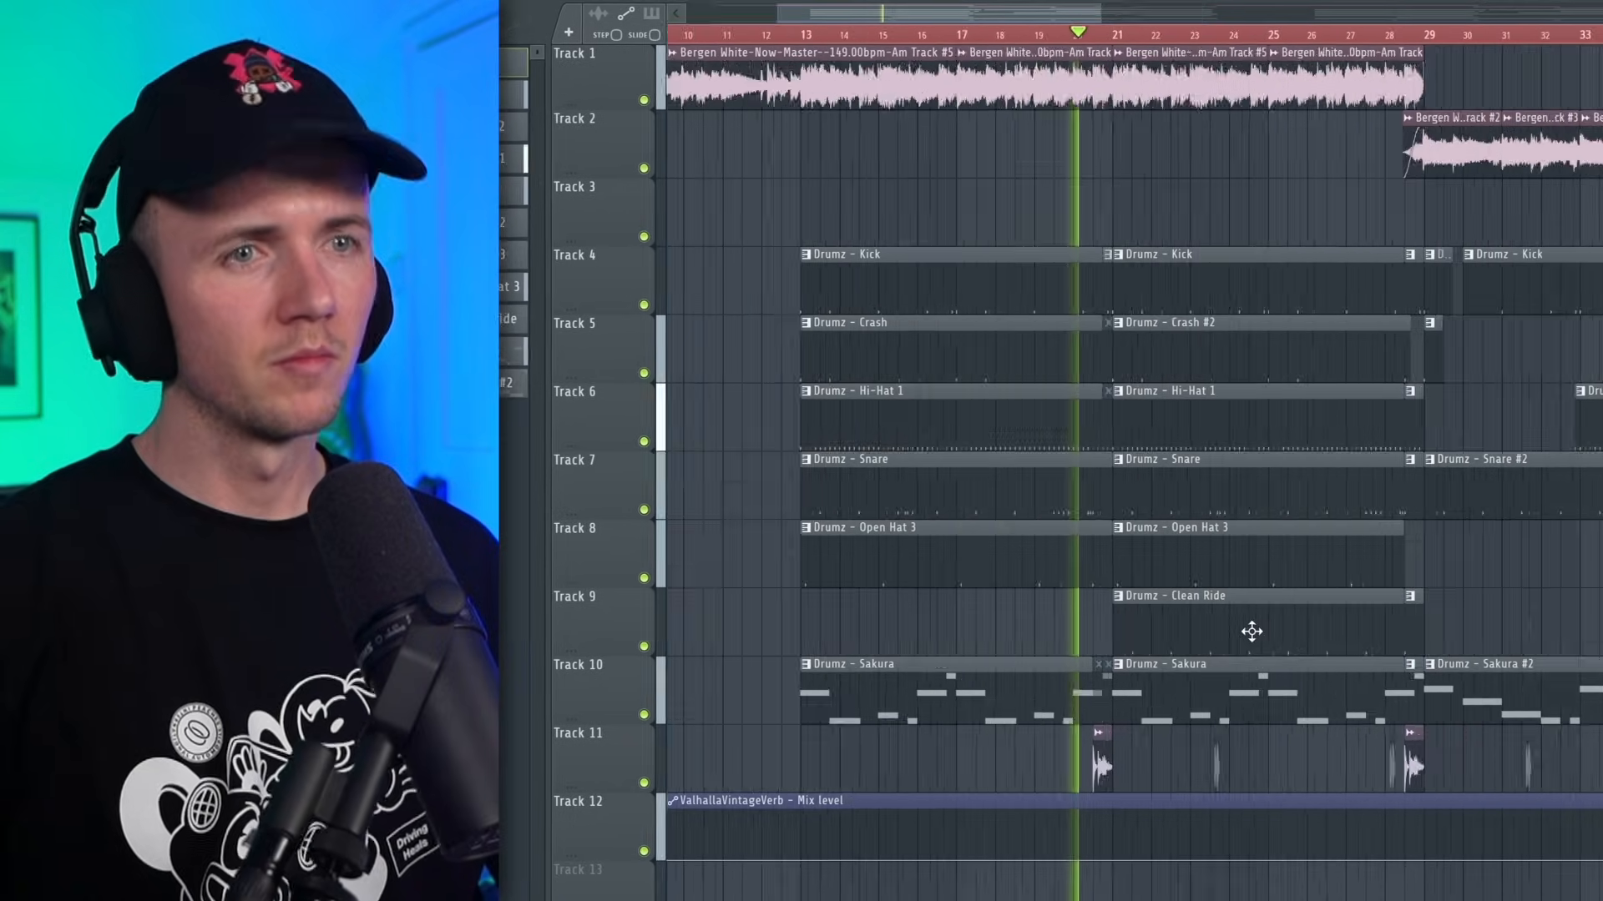
scroll(1241, 625, "up", 2)
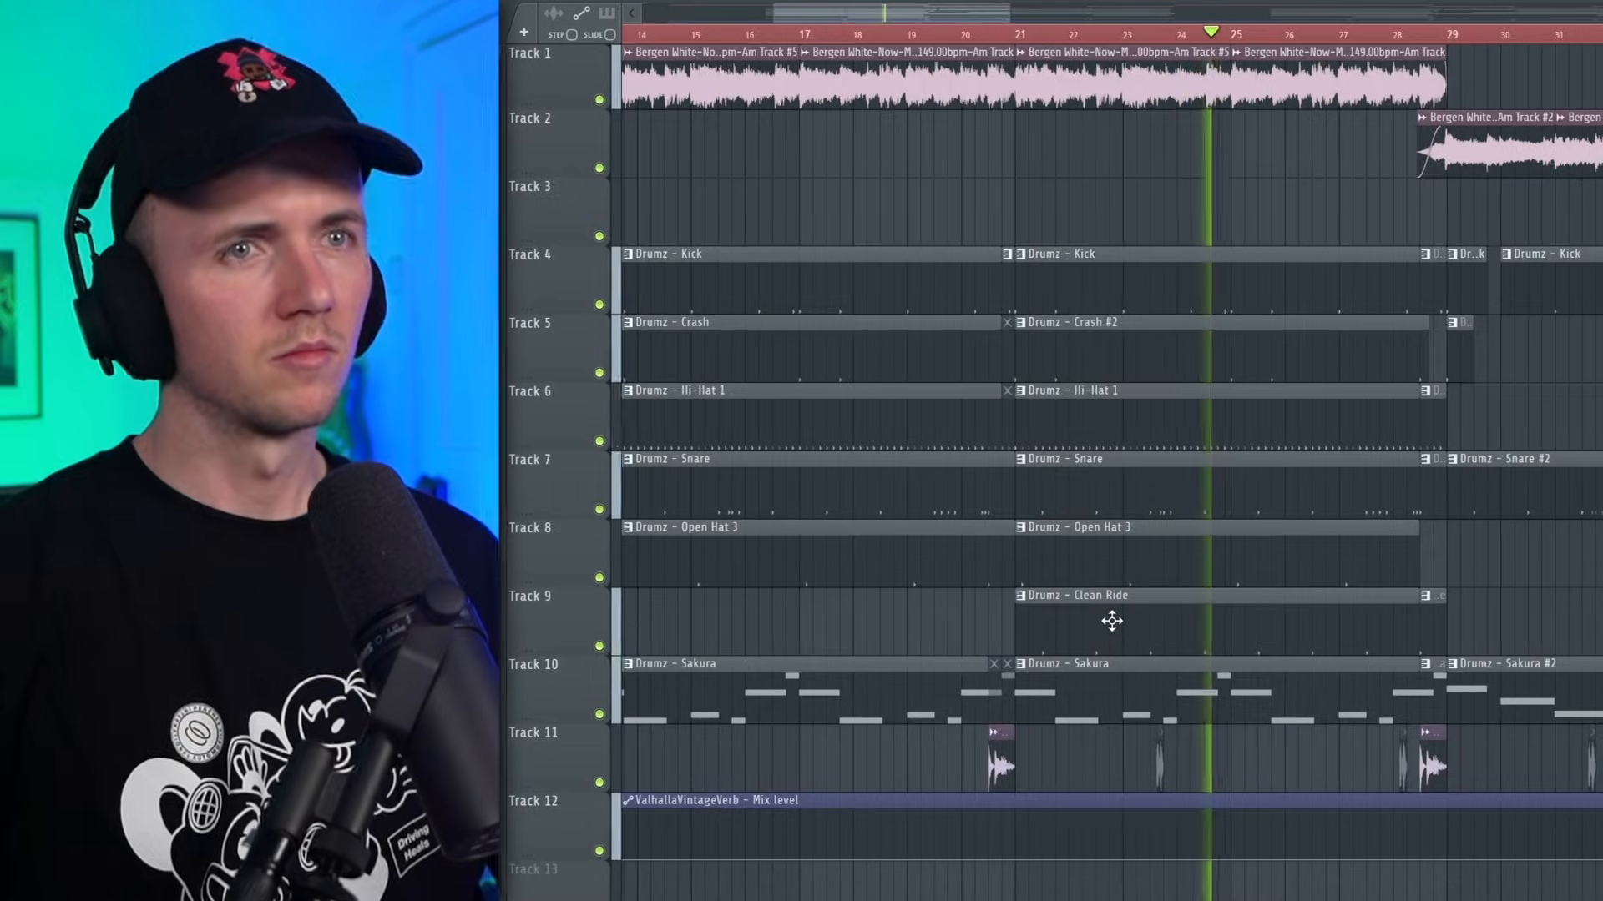
scroll(1111, 621, "down", 5)
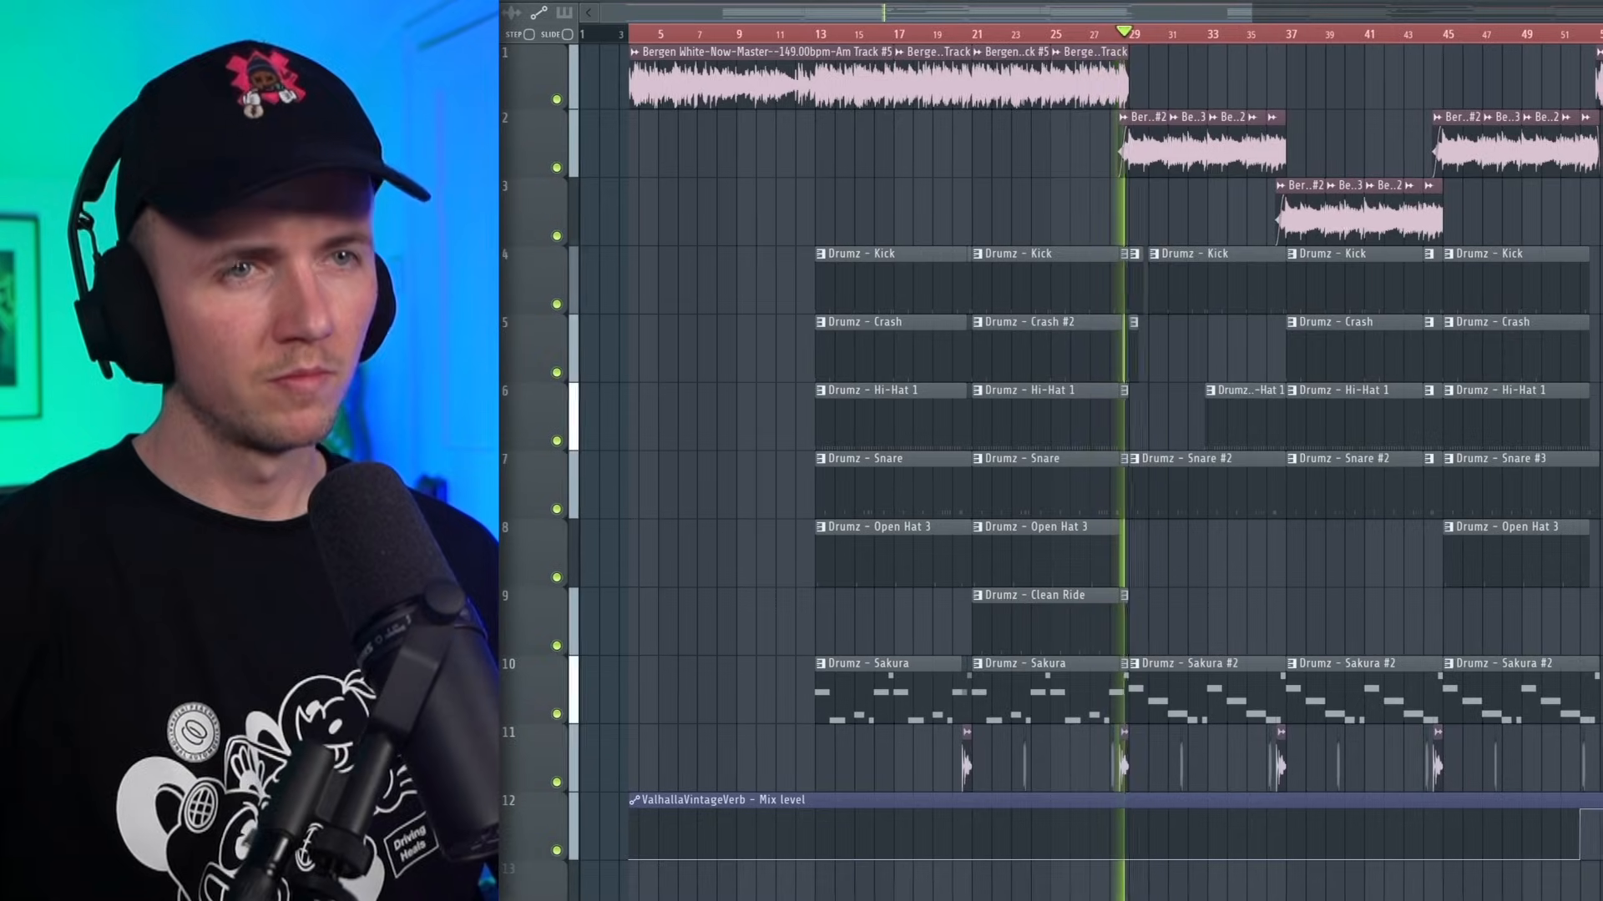
scroll(1089, 451, "up", 3)
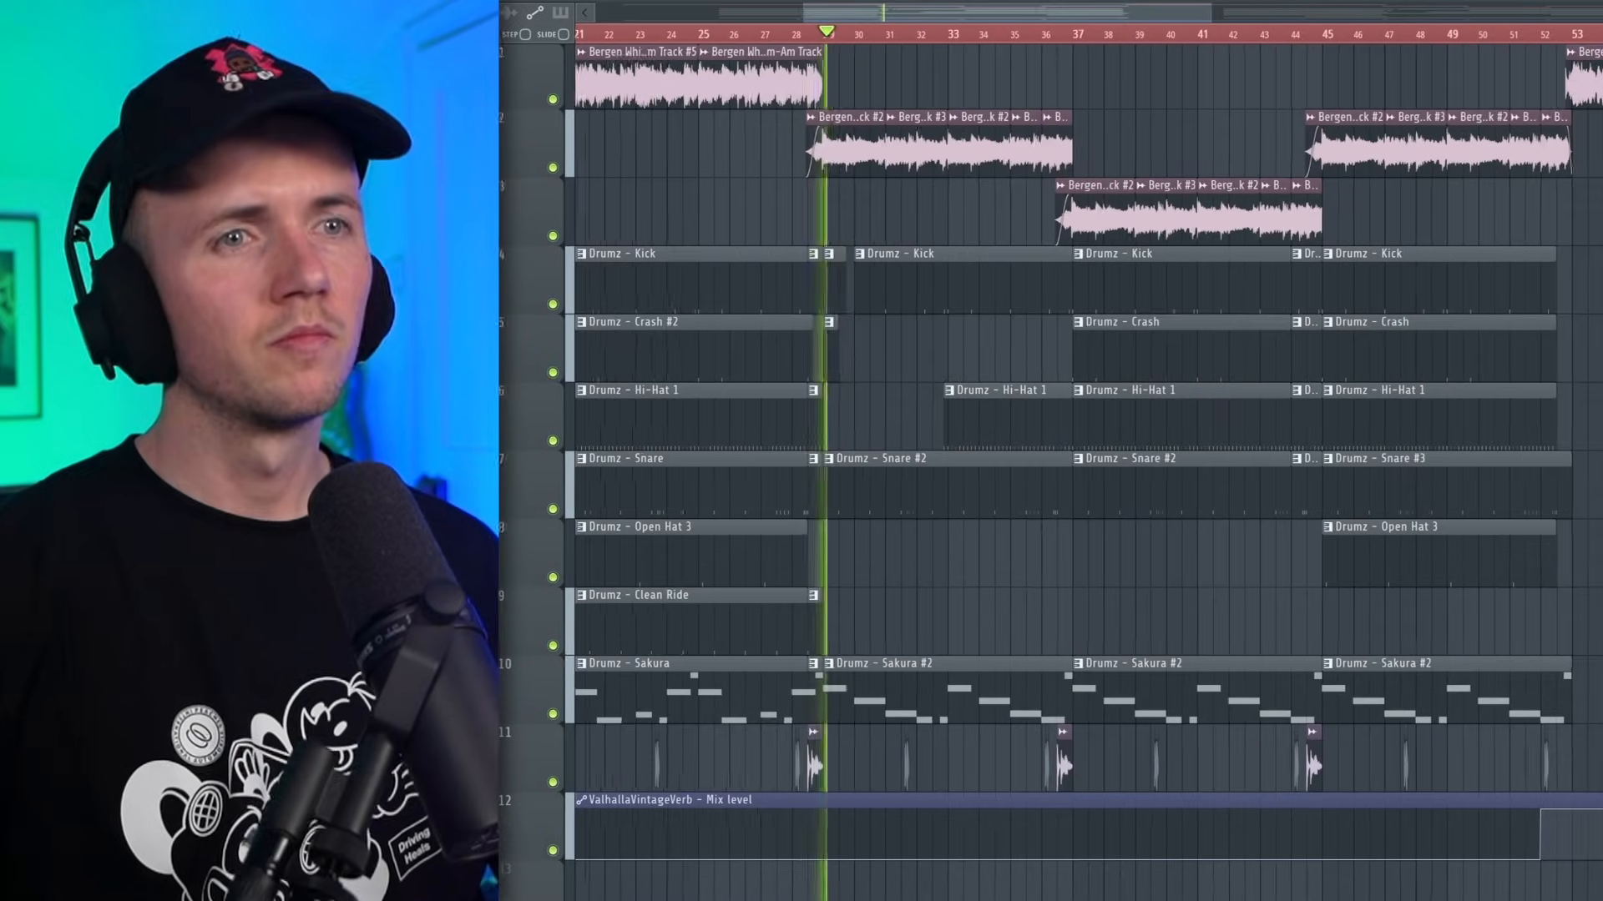